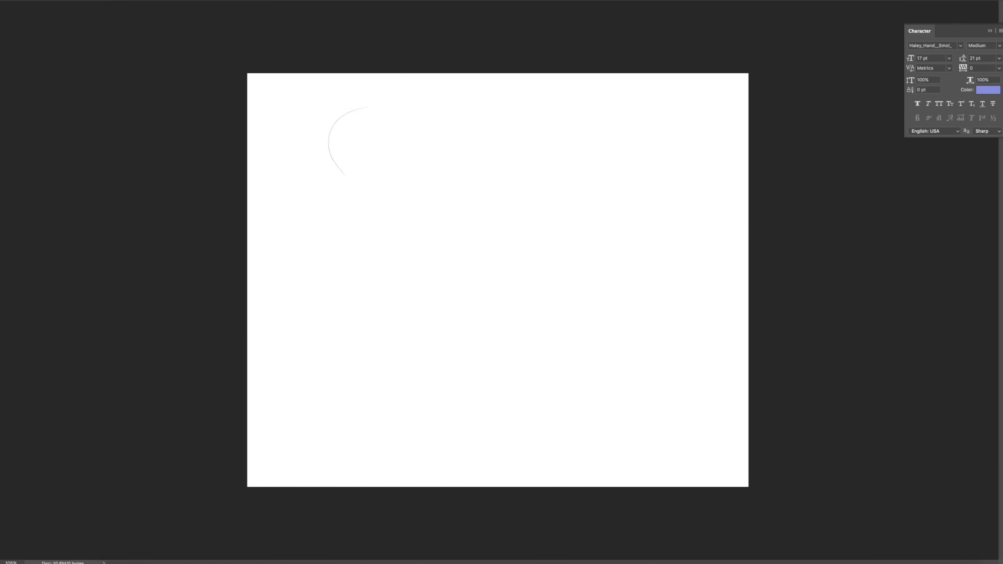
Sketch the oval head with guide strokes, then the neck and torso below it
drag(348, 166, 363, 171)
mouse_move(339, 125)
mouse_down()
mouse_move(384, 225)
mouse_move(366, 257)
mouse_up()
drag(337, 251, 387, 251)
drag(350, 196, 339, 269)
drag(384, 196, 391, 271)
drag(366, 178, 366, 196)
Rough in the ears, both legs and one arm in purple
drag(389, 154, 397, 170)
drag(337, 153, 339, 172)
drag(388, 251, 390, 320)
drag(349, 240, 337, 391)
drag(389, 266, 397, 404)
mouse_move(390, 194)
mouse_down()
mouse_move(393, 259)
mouse_move(401, 244)
mouse_up()
Replace the curved left-arm stroke with a raised left arm
drag(375, 189, 399, 224)
drag(343, 201, 330, 221)
key(ctrl+z)
mouse_move(316, 152)
mouse_down()
mouse_move(313, 208)
mouse_move(329, 222)
mouse_move(335, 356)
mouse_up()
Sketch the raised forearm, pant-leg lines, lower legs and feet
drag(361, 272, 351, 361)
drag(375, 271, 387, 372)
drag(335, 320, 333, 411)
drag(353, 326, 341, 431)
drag(387, 410, 423, 426)
drag(379, 332, 397, 418)
drag(301, 439, 337, 416)
drag(384, 418, 410, 431)
Add a shoulder stroke and block in the eyes and facial features
scroll(415, 235, up, 5)
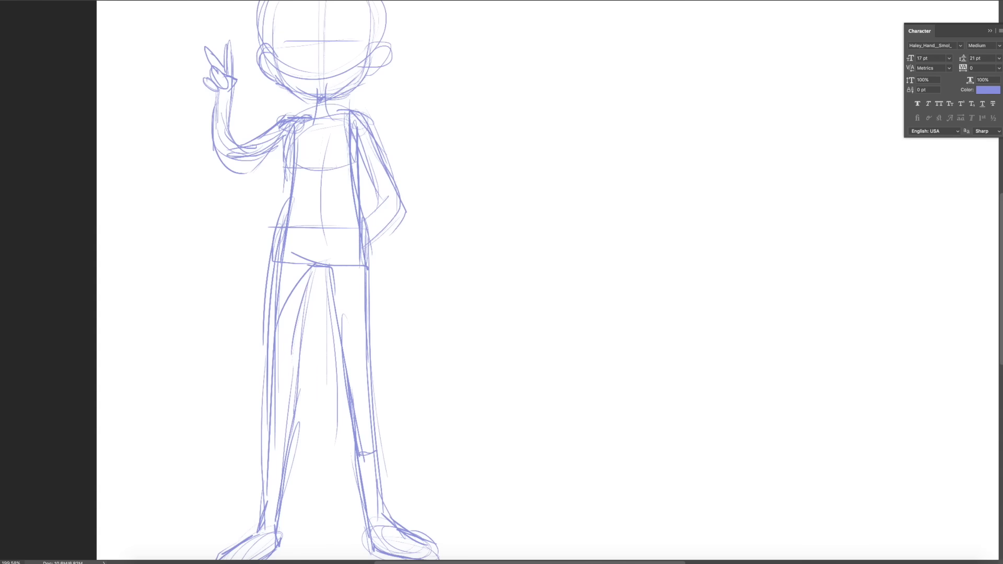
drag(290, 154, 361, 120)
scroll(501, 282, right, 2)
scroll(501, 282, up, 3)
drag(262, 68, 322, 156)
drag(225, 120, 264, 135)
drag(277, 120, 317, 136)
Sketch eye circles, pupils, jaw and shoulder lines, plus marks near the ears
drag(287, 105, 282, 147)
mouse_move(262, 105)
mouse_down()
mouse_move(246, 149)
mouse_move(312, 156)
mouse_up()
mouse_move(277, 191)
mouse_down()
mouse_move(318, 203)
mouse_move(191, 227)
mouse_up()
drag(317, 200, 328, 222)
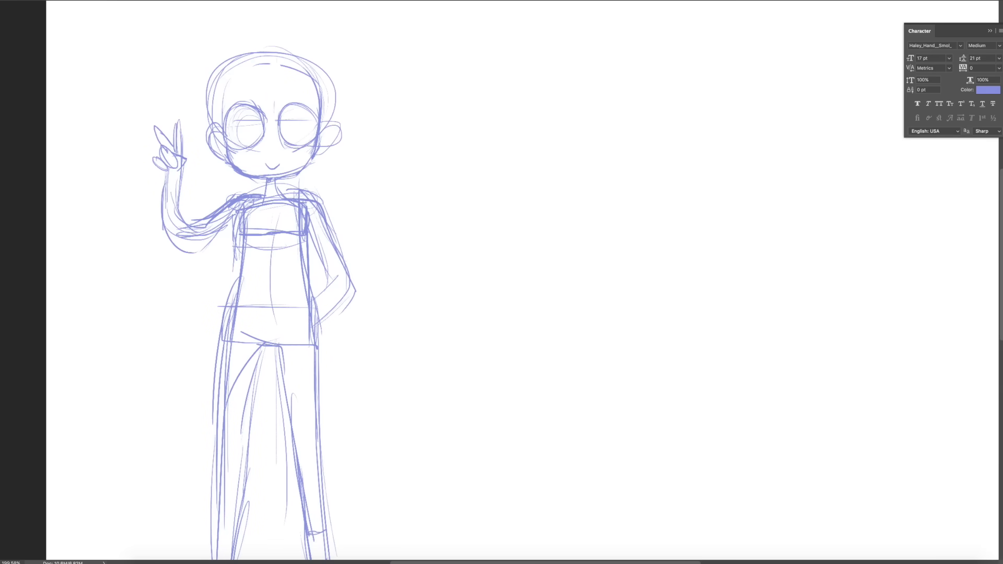
drag(253, 107, 243, 138)
mouse_move(295, 106)
mouse_down()
mouse_move(285, 110)
mouse_move(293, 142)
mouse_up()
mouse_move(256, 106)
mouse_down()
mouse_move(246, 144)
mouse_move(222, 142)
mouse_up()
drag(321, 126, 330, 134)
drag(246, 101, 230, 141)
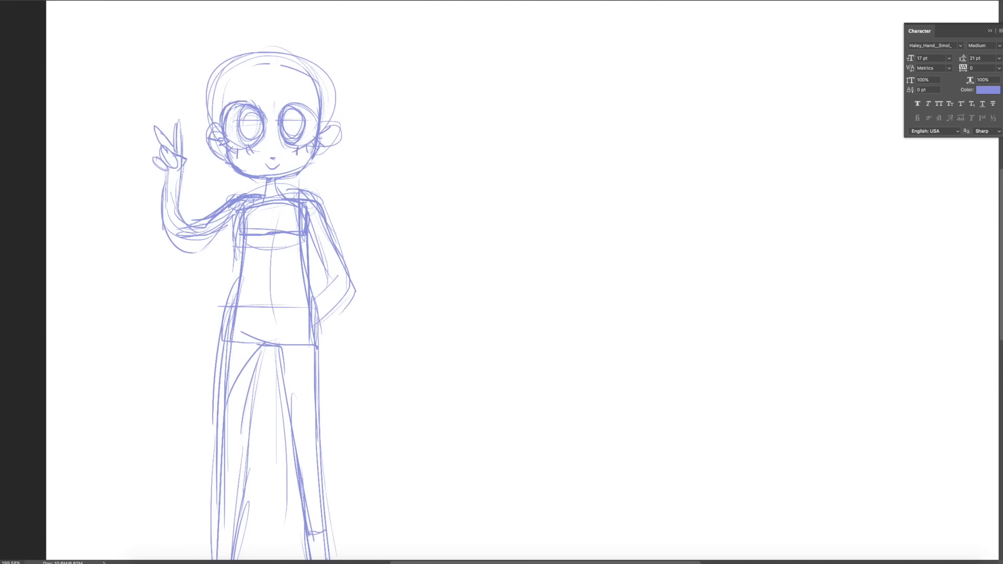
Sketch the hair and bangs, then the hip, briefs and torso sides
drag(238, 93, 300, 94)
mouse_move(259, 58)
mouse_down()
mouse_move(261, 98)
mouse_move(250, 55)
mouse_move(324, 120)
mouse_up()
drag(245, 52, 215, 130)
drag(277, 342, 318, 313)
drag(224, 325, 269, 344)
drag(320, 314, 313, 319)
drag(306, 233, 301, 300)
drag(241, 259, 231, 305)
Refine the hand-on-hip arm and the shoulder lines
drag(240, 254, 225, 323)
drag(316, 285, 333, 273)
drag(359, 273, 356, 291)
drag(298, 192, 356, 288)
drag(309, 218, 330, 262)
drag(291, 196, 311, 191)
Sketch hair strands falling at both sides of the face
drag(181, 134, 228, 173)
drag(295, 181, 347, 165)
drag(310, 60, 329, 130)
drag(324, 136, 358, 167)
drag(295, 175, 345, 170)
drag(246, 110, 256, 134)
Add the inner leg line and waistline, and darken the raised arm
scroll(256, 285, down, 2)
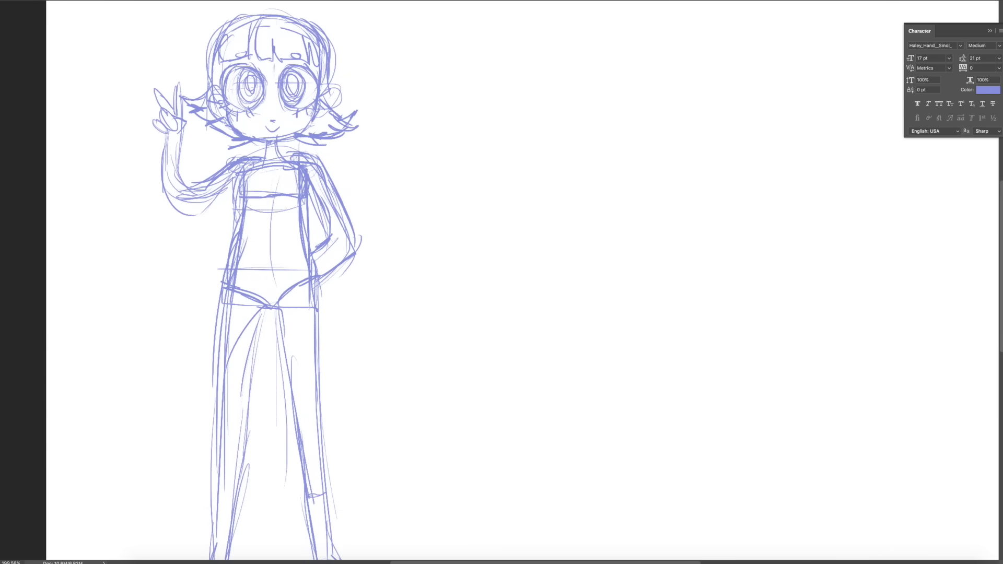
drag(265, 312, 241, 392)
drag(211, 278, 315, 268)
drag(169, 199, 240, 165)
scroll(256, 282, right, 2)
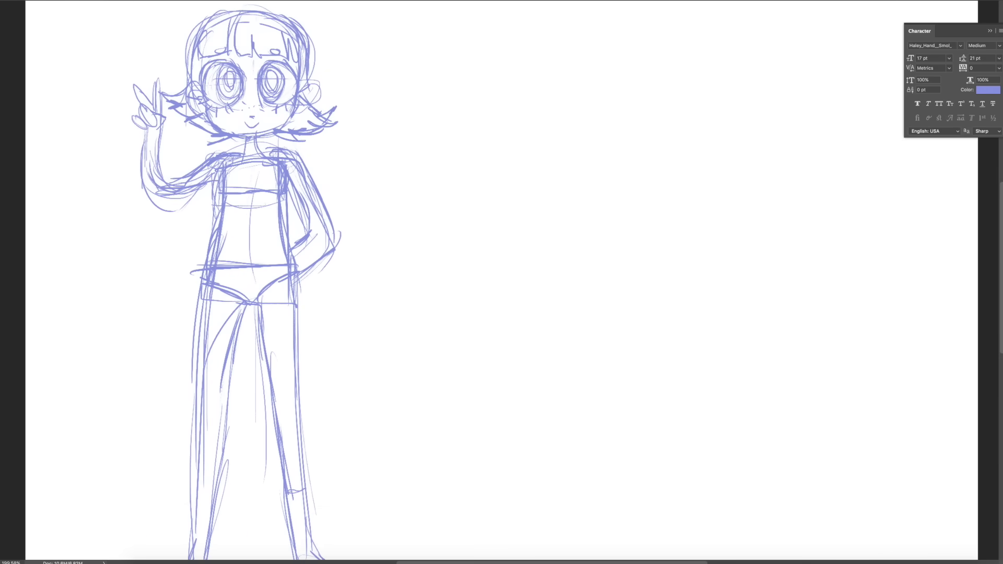
scroll(256, 285, up, 3)
scroll(256, 284, left, 1)
Sketch the tank-top neckline and the torso sides
mouse_move(256, 227)
mouse_down()
mouse_move(300, 223)
mouse_move(243, 262)
mouse_up()
drag(294, 234, 305, 308)
drag(244, 250, 230, 332)
drag(299, 300, 309, 332)
mouse_move(246, 225)
mouse_down()
mouse_move(239, 256)
mouse_move(304, 303)
mouse_up()
Sketch the skirt and darken the skirt, leg and shoe lines
scroll(264, 194, down, 2)
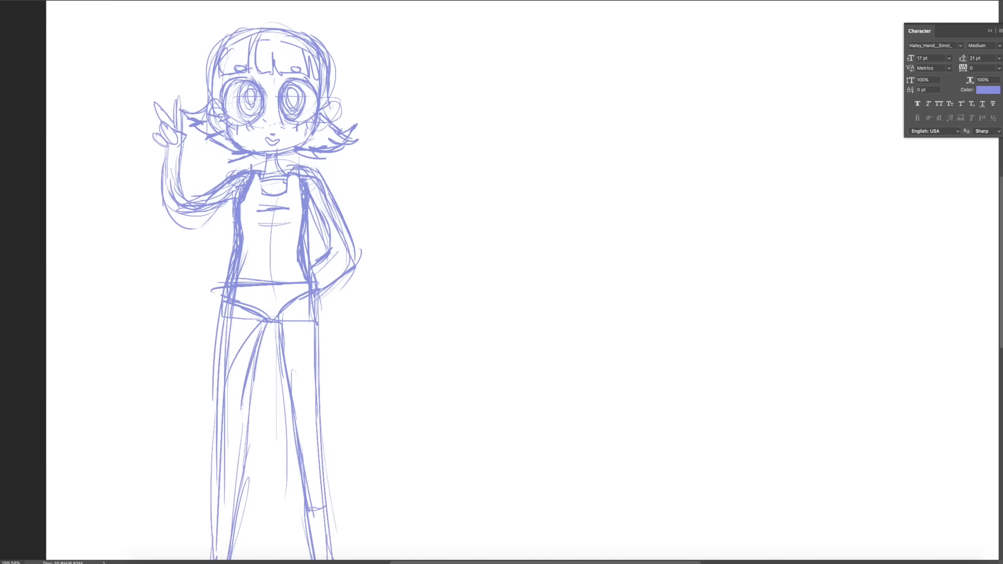
scroll(264, 194, down, 4)
mouse_move(222, 199)
mouse_down()
mouse_move(180, 227)
mouse_move(345, 243)
mouse_up()
drag(313, 193, 365, 222)
drag(222, 196, 177, 212)
drag(317, 191, 359, 204)
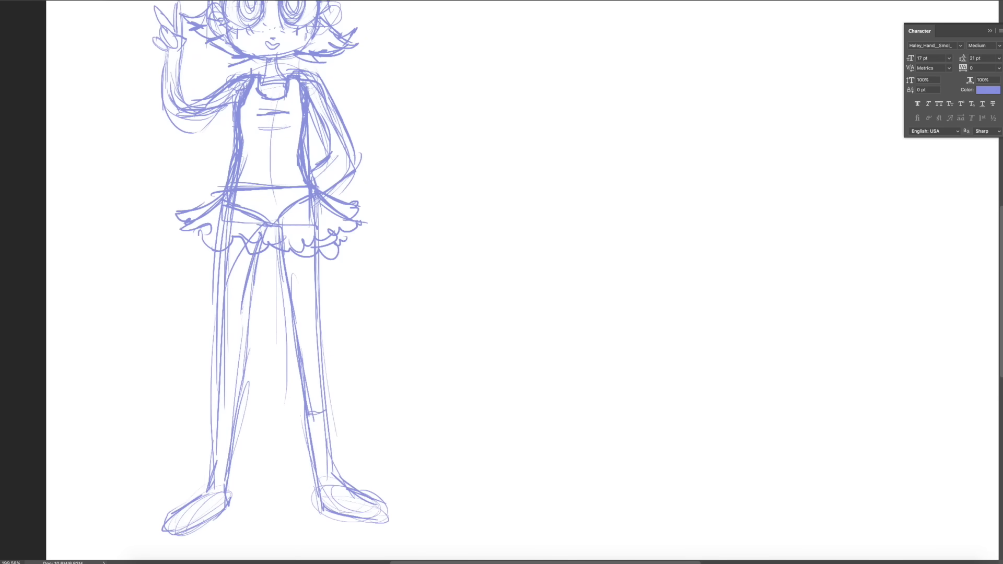
drag(193, 230, 263, 245)
drag(298, 313, 313, 486)
drag(327, 452, 387, 525)
drag(215, 459, 170, 533)
drag(238, 389, 230, 507)
drag(217, 259, 214, 423)
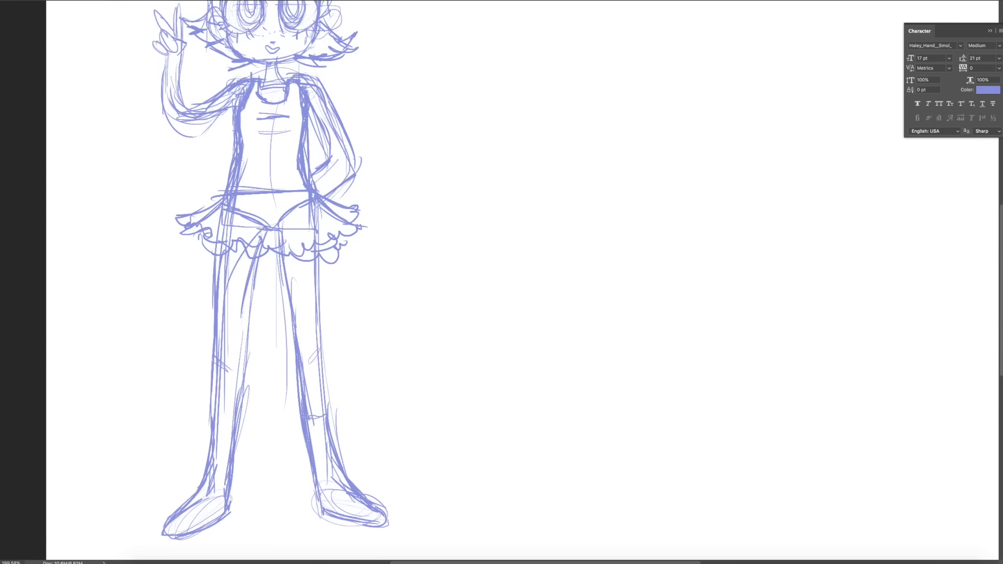
Switch the brush colour to black and ink a first arc over the left eye
scroll(272, 261, down, 2)
key(d)
scroll(313, 172, up, 4)
drag(282, 129, 305, 205)
Ink the left eye: circle with lash tail, pupil oval and four-point sparkle
key(ctrl+z)
drag(226, 175, 207, 221)
mouse_move(274, 131)
mouse_down()
mouse_move(305, 157)
mouse_move(301, 199)
mouse_move(301, 168)
mouse_up()
key(ctrl+z)
key(ctrl+z)
drag(301, 169, 282, 199)
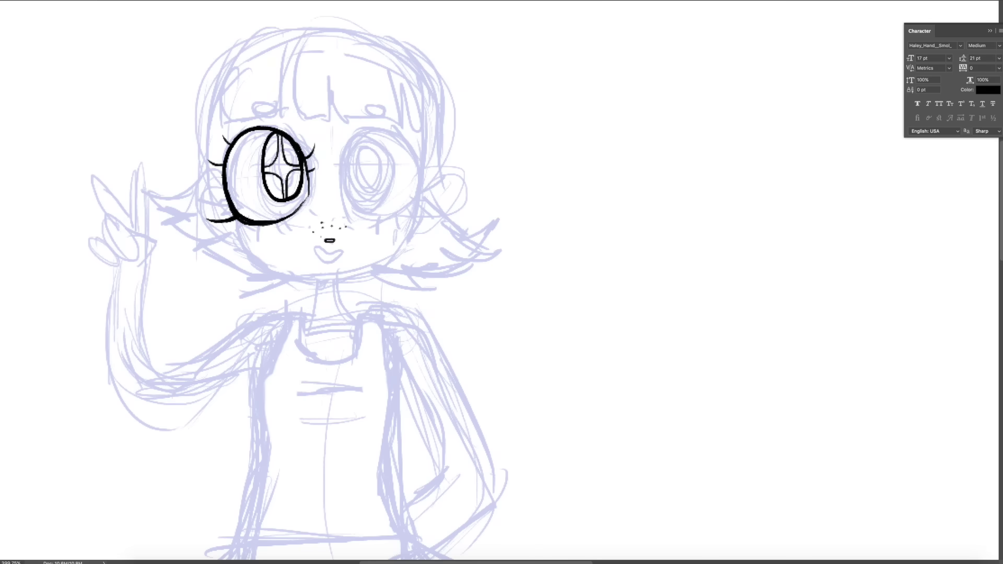
Duplicate the left eye and place the mirrored copy as the right eye
key(ctrl+j)
key(ctrl+t)
mouse_move(251, 296)
mouse_down()
mouse_move(403, 189)
mouse_move(362, 151)
mouse_up()
key(Return)
Ink the mouth and the bangs across the forehead
drag(313, 249, 339, 252)
mouse_move(301, 48)
mouse_down()
mouse_move(312, 127)
mouse_move(349, 121)
mouse_up()
drag(407, 55, 420, 128)
drag(293, 78, 280, 126)
drag(233, 88, 284, 126)
drag(404, 49, 437, 129)
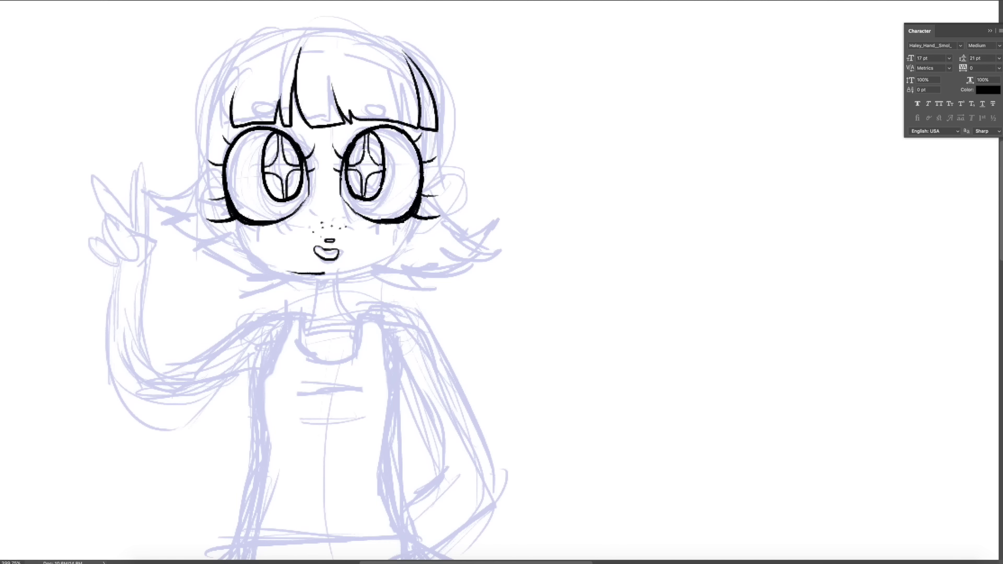
Ink the chin and jaw line, plus hair strands on both sides
drag(235, 221, 418, 219)
key(ctrl+z)
drag(240, 250, 417, 220)
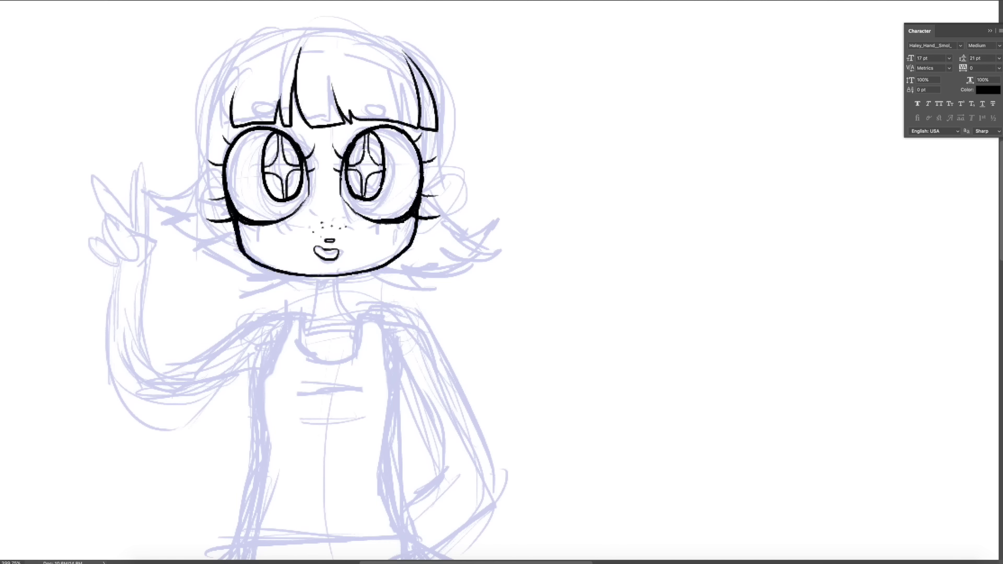
drag(221, 87, 228, 154)
mouse_move(367, 271)
mouse_down()
mouse_move(480, 261)
mouse_move(488, 218)
mouse_up()
drag(424, 188, 466, 226)
Ink the side hair masses and remaining bang lines
drag(433, 131, 424, 189)
drag(296, 276, 245, 290)
drag(258, 251, 199, 256)
drag(221, 253, 167, 216)
drag(218, 161, 166, 201)
drag(211, 103, 220, 162)
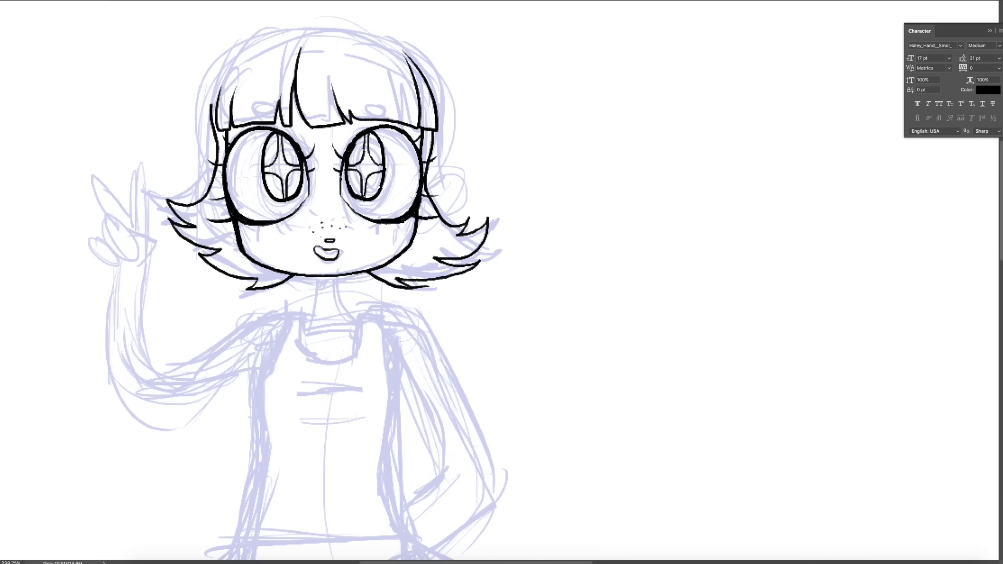
Ink the top of the head, outer hair line and an oval shine on the bangs
drag(412, 46, 434, 160)
mouse_move(287, 24)
mouse_down()
mouse_move(420, 55)
mouse_move(207, 138)
mouse_move(214, 177)
mouse_up()
drag(314, 261, 305, 269)
drag(368, 102, 366, 111)
drag(261, 112, 259, 112)
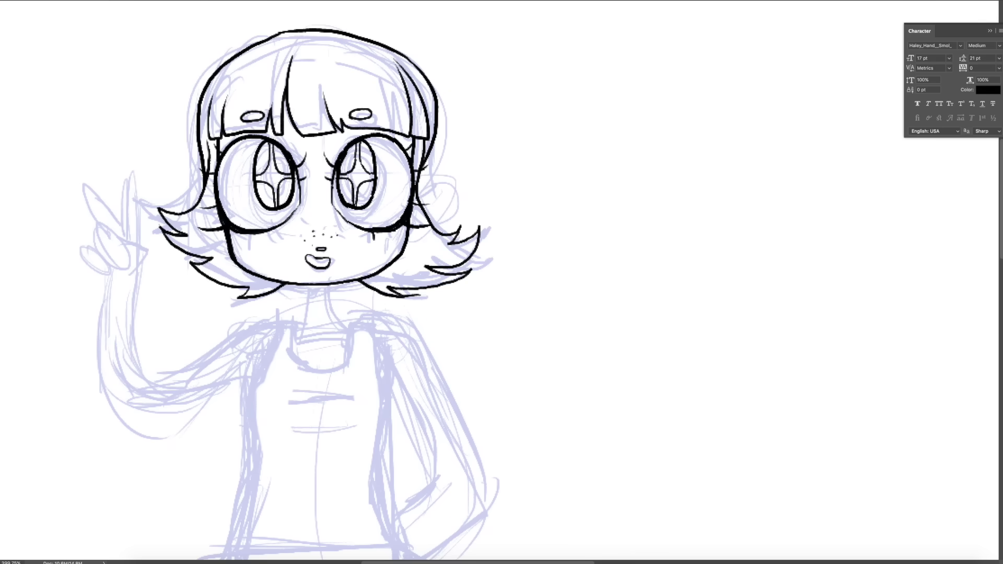
Ink the neck, the torso side lines and the square tank-top neckline
mouse_move(314, 285)
mouse_down()
mouse_move(296, 325)
mouse_move(349, 326)
mouse_up()
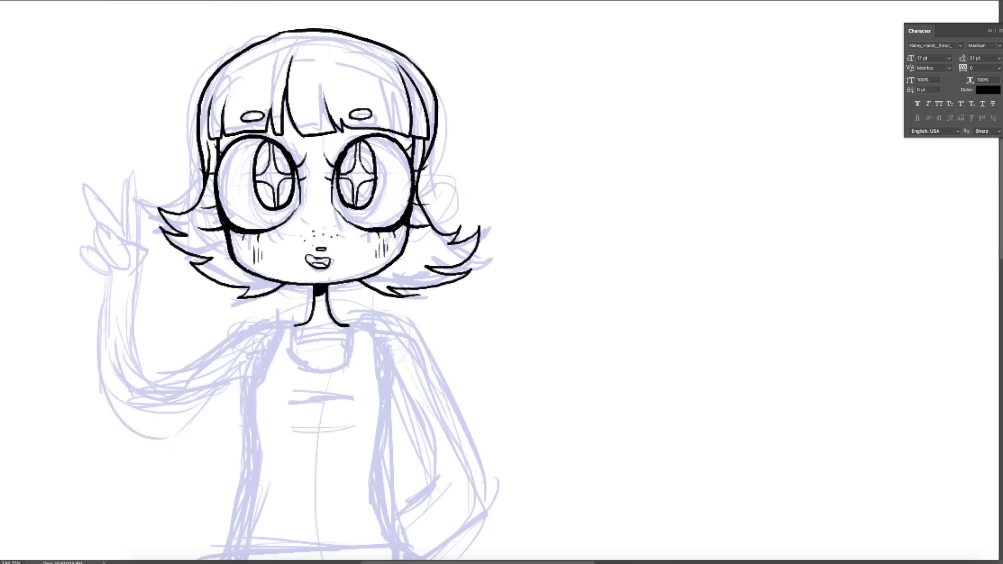
drag(319, 262, 392, 209)
drag(492, 324, 512, 437)
drag(366, 360, 342, 444)
key(ctrl+z)
drag(378, 243, 342, 447)
drag(374, 225, 448, 201)
drag(471, 261, 480, 307)
drag(425, 275, 407, 275)
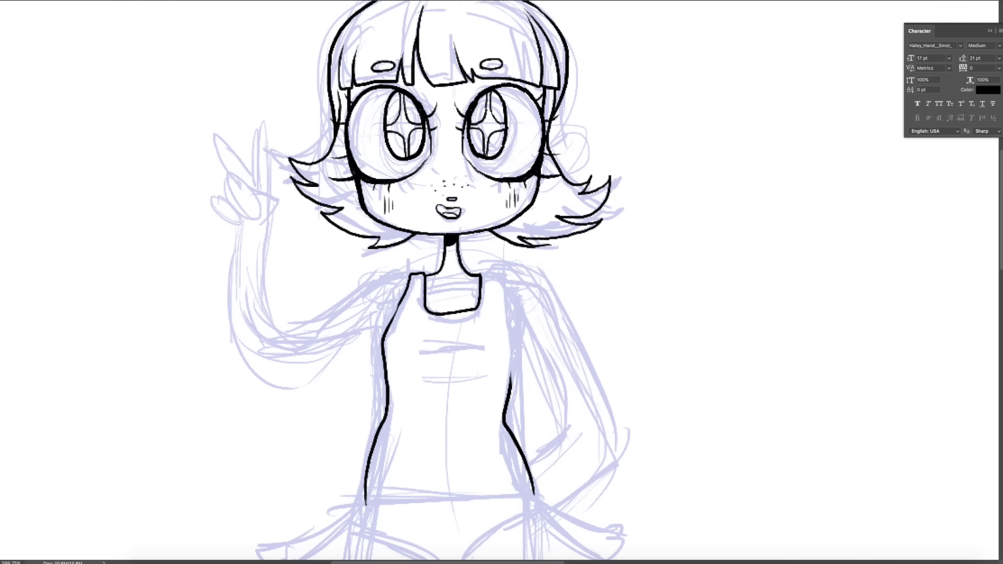
Ink the leotard torso outline in black, extending the left torso line downward
drag(480, 272, 514, 385)
scroll(449, 313, down, 5)
drag(366, 358, 376, 326)
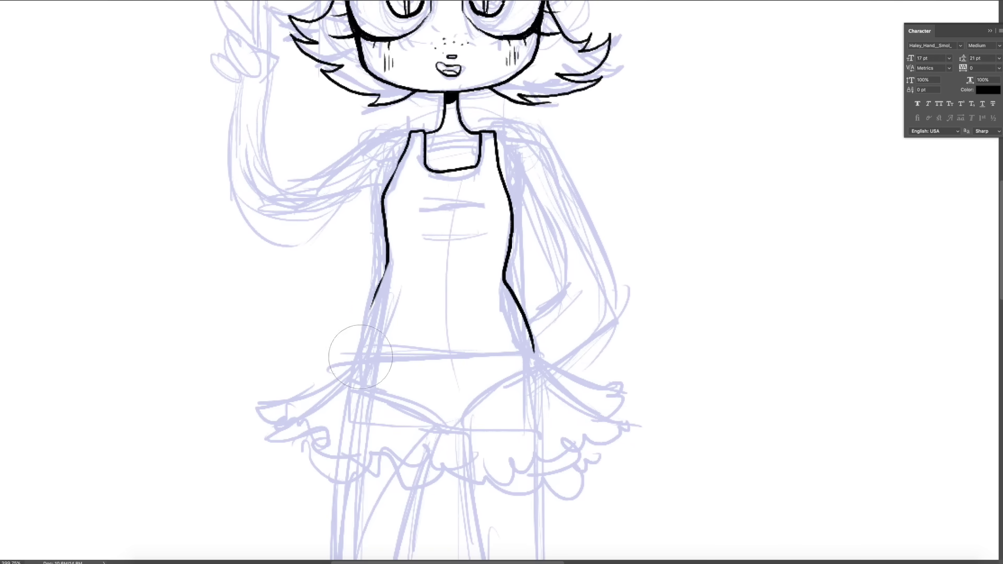
drag(389, 260, 365, 360)
scroll(364, 360, up, 4)
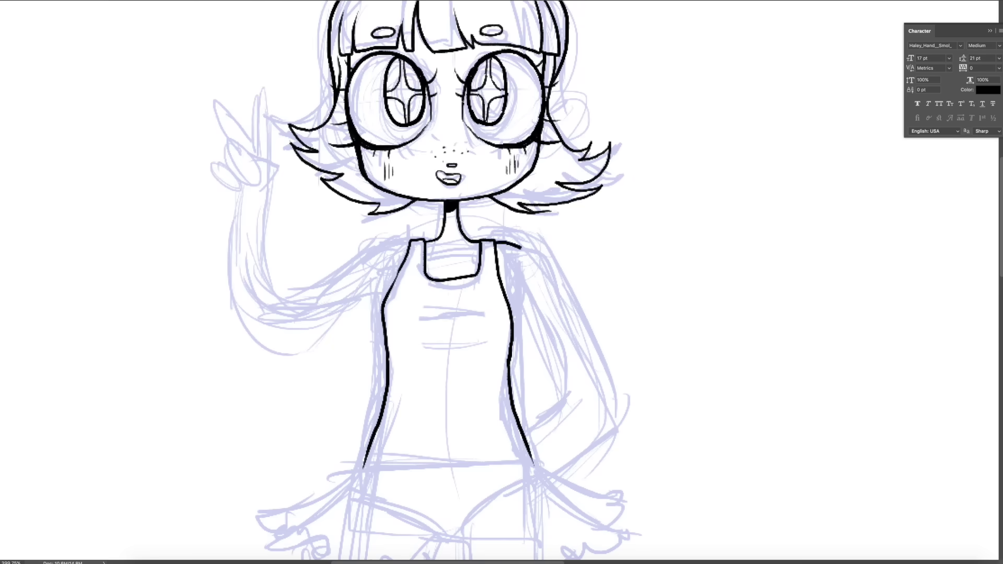
scroll(450, 313, down, 4)
mouse_move(534, 338)
mouse_down()
mouse_move(447, 410)
mouse_move(360, 337)
mouse_up()
Ink the raised arm beside the torso and its two-finger peace-sign hand
drag(411, 116, 282, 173)
scroll(449, 282, up, 5)
mouse_move(389, 335)
mouse_down()
mouse_move(259, 377)
mouse_move(274, 274)
mouse_move(242, 198)
mouse_up()
mouse_move(213, 179)
mouse_down()
mouse_move(241, 198)
mouse_move(226, 229)
mouse_move(248, 356)
mouse_up()
scroll(449, 282, down, 4)
key(ctrl+z)
Ink the hand-on-hip arm outline and redraw the raised arm farther right
mouse_move(463, 175)
mouse_down()
mouse_move(533, 251)
mouse_move(515, 413)
mouse_up()
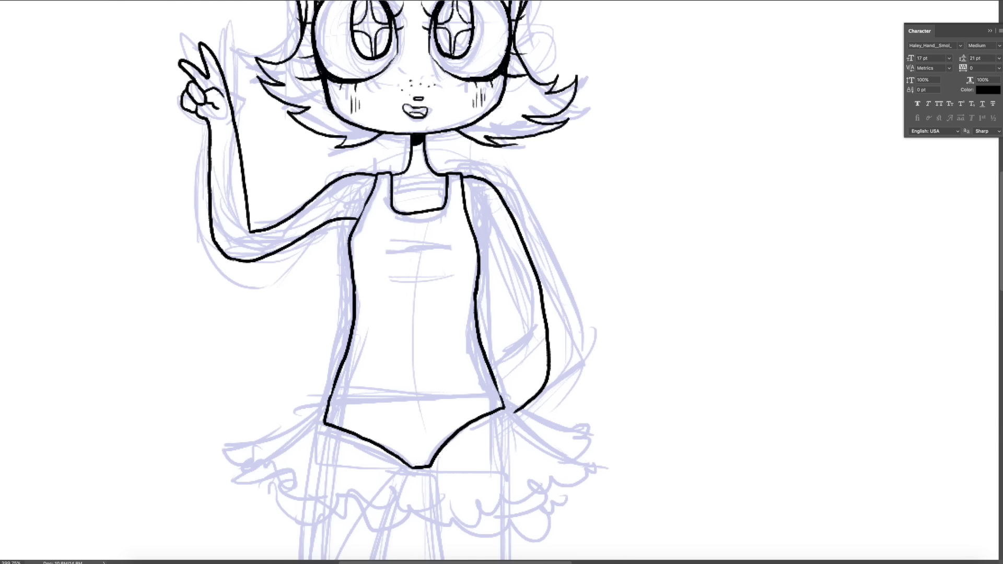
key(ctrl+z)
key(ctrl+z)
mouse_move(209, 121)
mouse_down()
mouse_move(235, 264)
mouse_move(306, 238)
mouse_up()
drag(234, 142, 255, 226)
Replace the old hand-on-hip arm with a bent arm drawn from the shoulder
drag(397, 282, 355, 315)
key(ctrl+z)
key(ctrl+z)
mouse_move(420, 209)
mouse_down()
mouse_move(507, 348)
mouse_move(457, 431)
mouse_up()
key(ctrl+z)
drag(436, 266, 475, 392)
Ink one leg's outline down to the foot, finishing around the toe
scroll(502, 282, down, 5)
scroll(502, 283, down, 3)
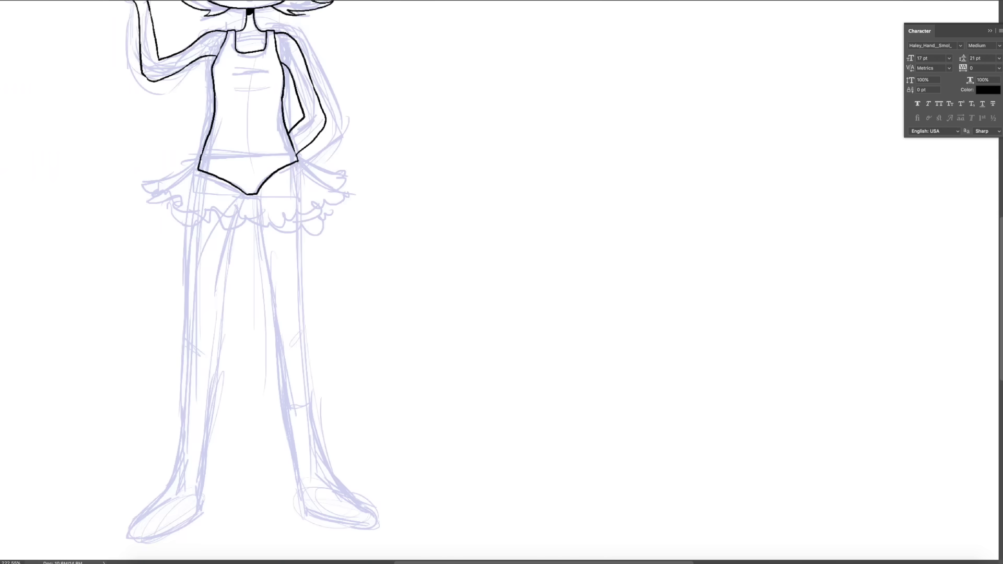
drag(296, 166, 305, 412)
drag(255, 195, 302, 523)
mouse_move(305, 407)
mouse_down()
mouse_move(358, 528)
mouse_move(365, 504)
mouse_up()
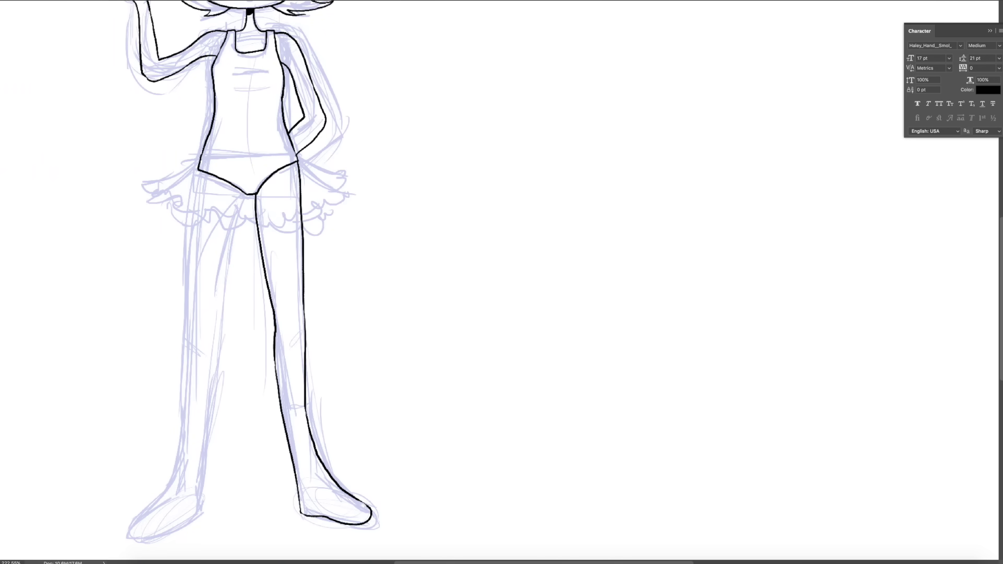
drag(334, 460, 335, 451)
Copy the inked leg, flip it horizontally and move it into place as the other leg
drag(300, 175, 303, 549)
key(ctrl+j)
key(ctrl+t)
drag(293, 339, 176, 337)
key(Return)
scroll(245, 214, down, 3)
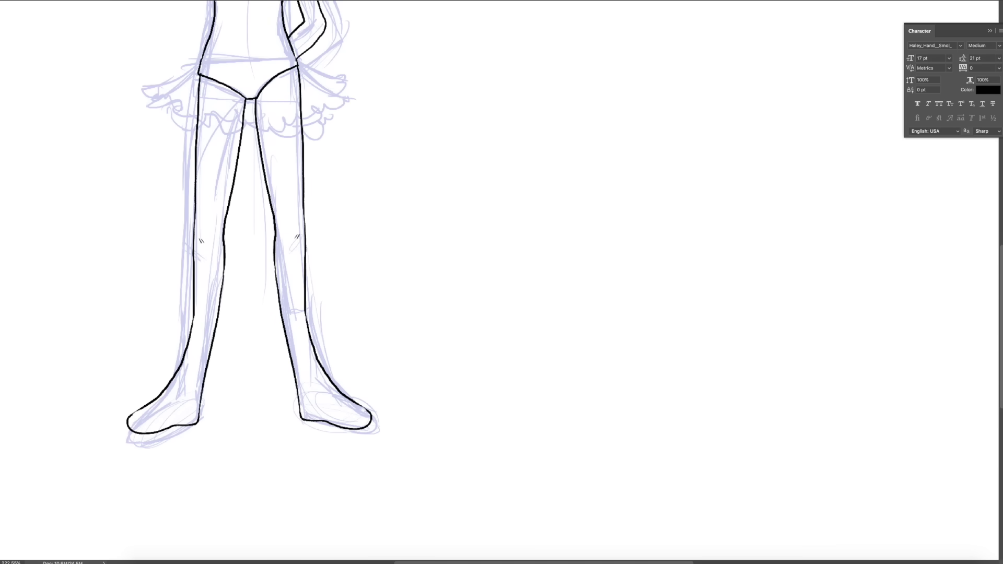
scroll(248, 283, up, 2)
scroll(248, 282, up, 6)
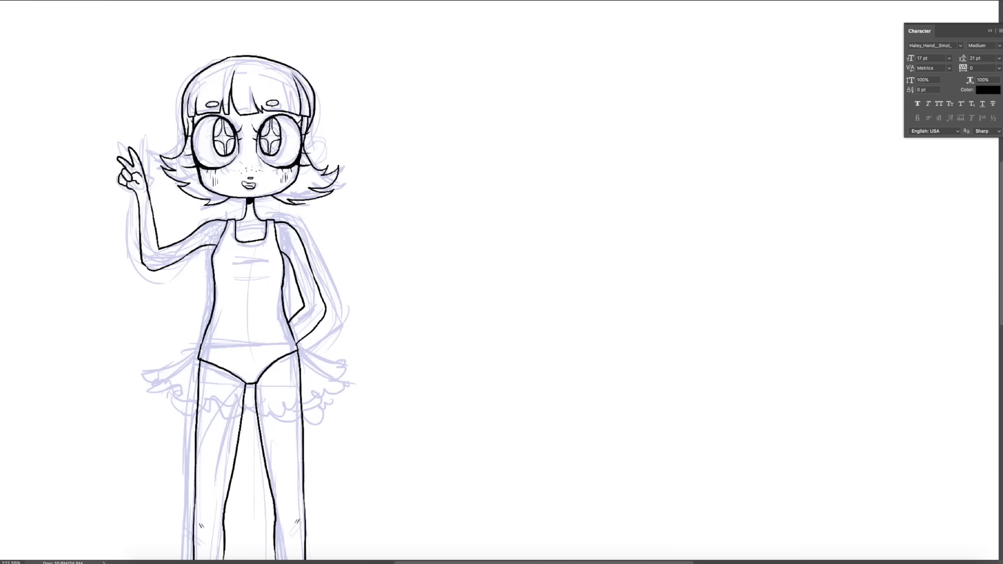
right_click(994, 441)
Merge the ink layer down and fill the hair undersides solid black
click(994, 440)
scroll(248, 282, down, 1)
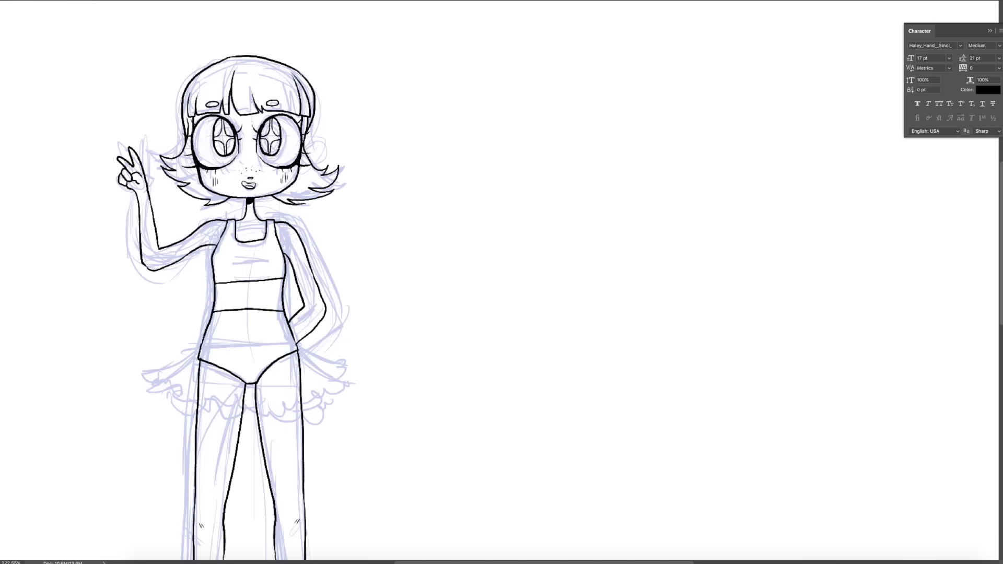
scroll(248, 282, down, 2)
scroll(248, 282, up, 1)
scroll(248, 282, up, 3)
click(201, 226)
click(303, 225)
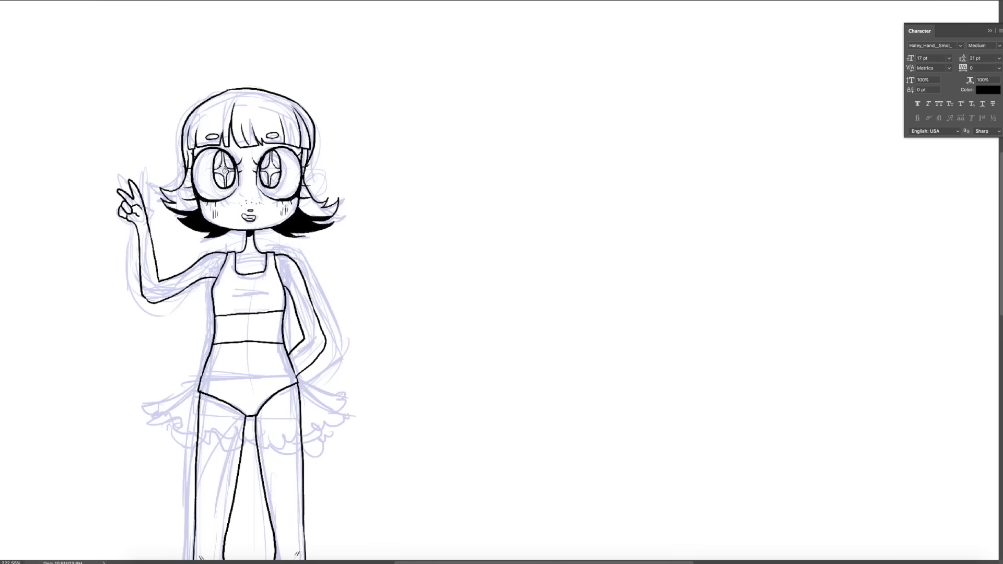
Fill the irises, crop top, briefs and both shoes solid black
click(224, 173)
click(264, 176)
click(260, 293)
click(248, 397)
scroll(260, 310, down, 3)
click(394, 428)
scroll(488, 437, up, 3)
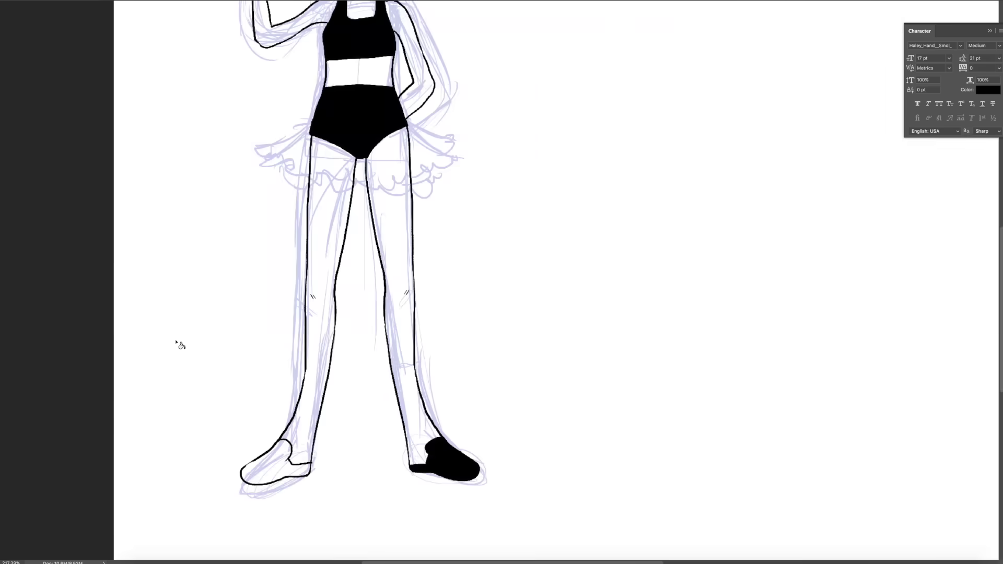
click(280, 468)
scroll(281, 468, down, 2)
scroll(265, 162, up, 3)
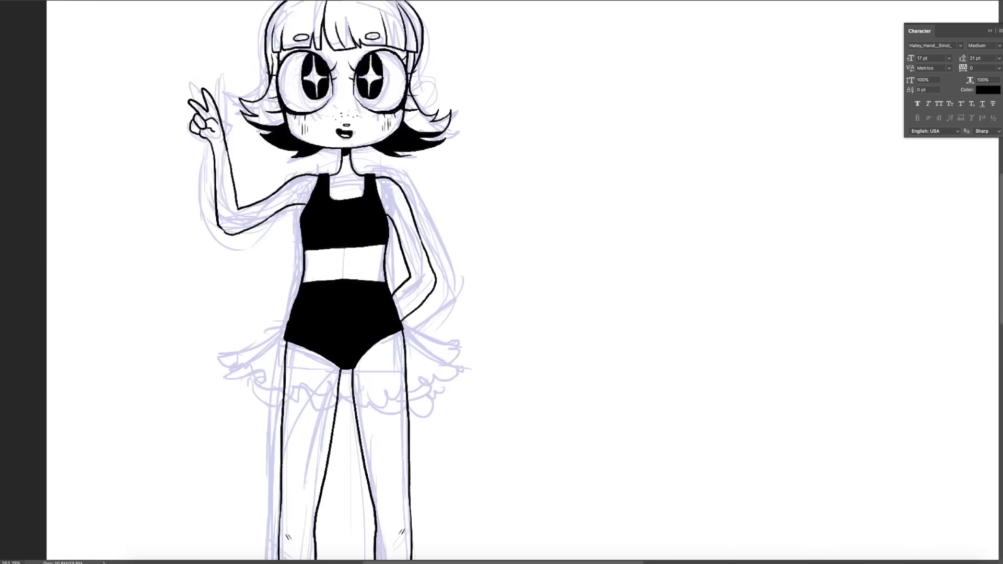
scroll(323, 195, down, 4)
scroll(313, 130, up, 2)
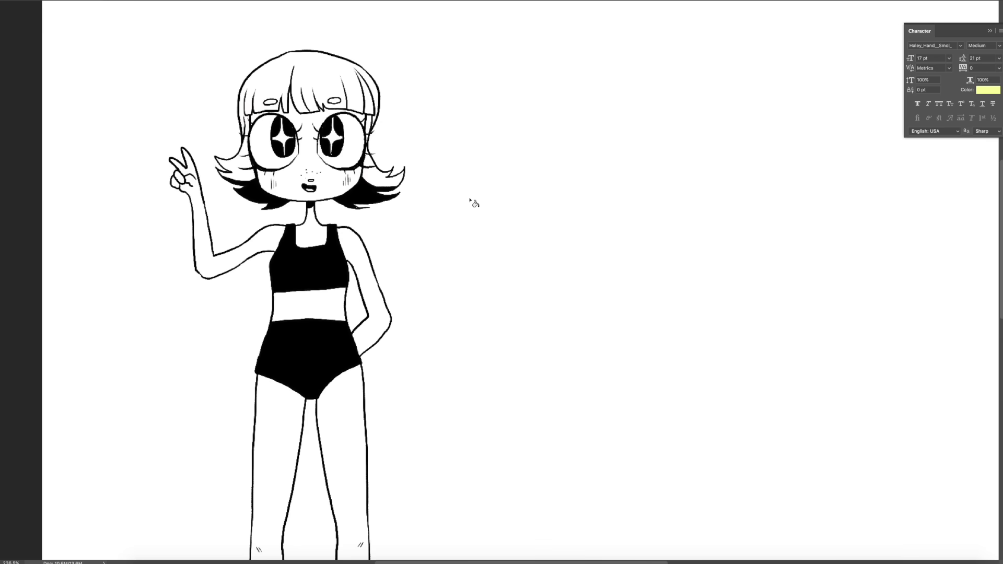
Fill the hair sections blue with the Paint Bucket
click(372, 151)
click(369, 125)
click(235, 159)
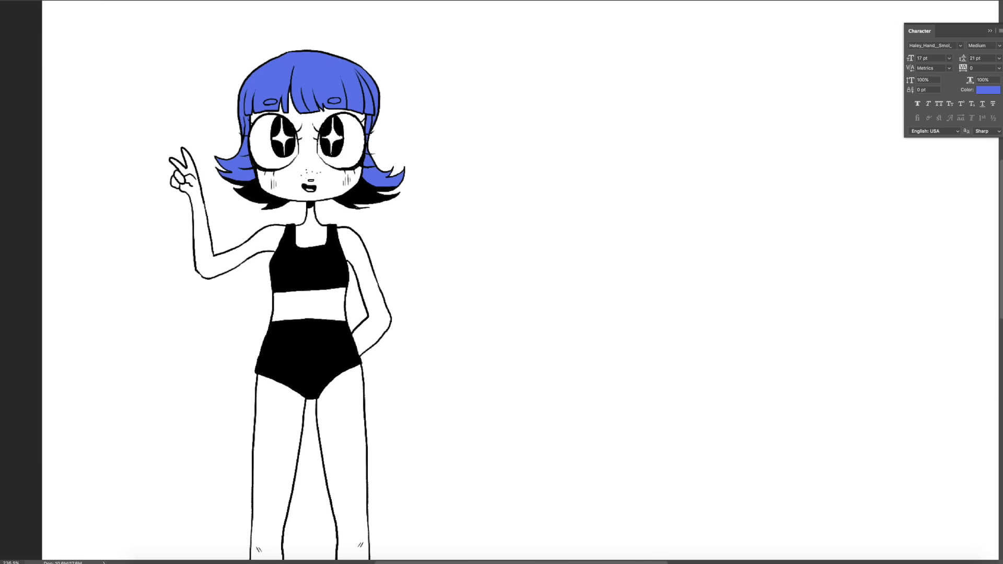
Dab pink blush on the cheek and both knees, then fit the view and reset to black
key(x)
click(271, 183)
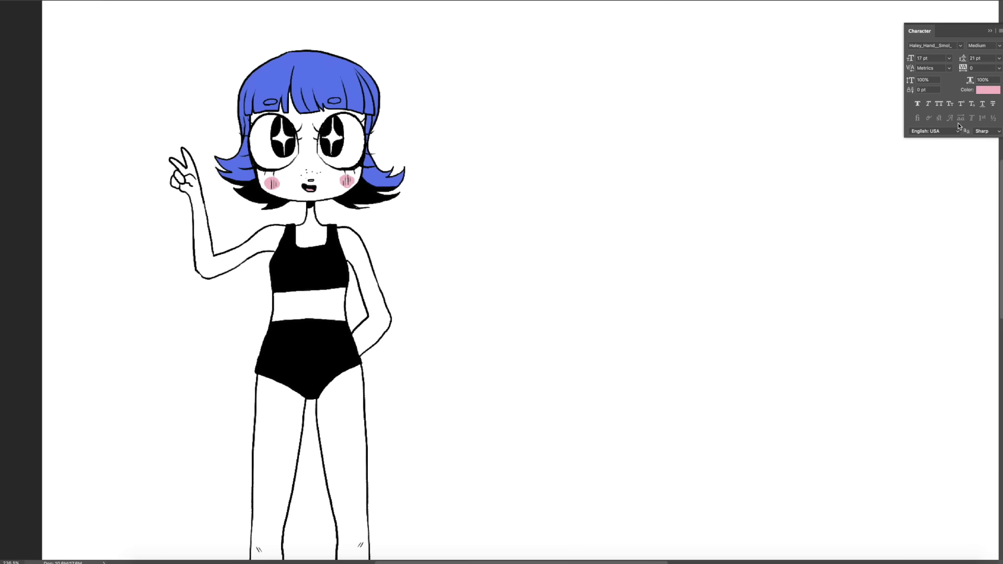
scroll(501, 282, down, 5)
click(314, 317)
click(214, 321)
key(ctrl+0)
key(d)
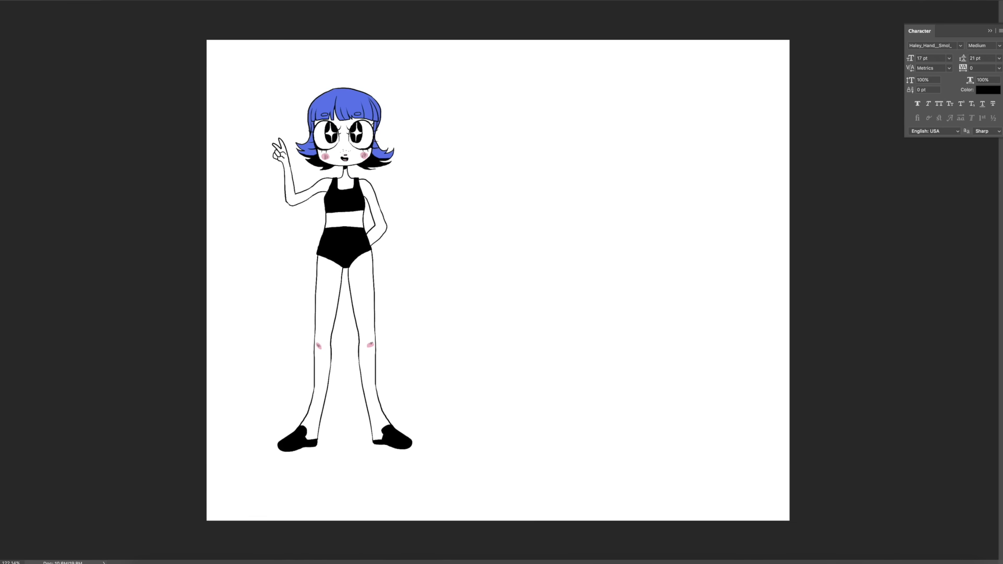
scroll(498, 280, up, 1)
scroll(498, 280, up, 1)
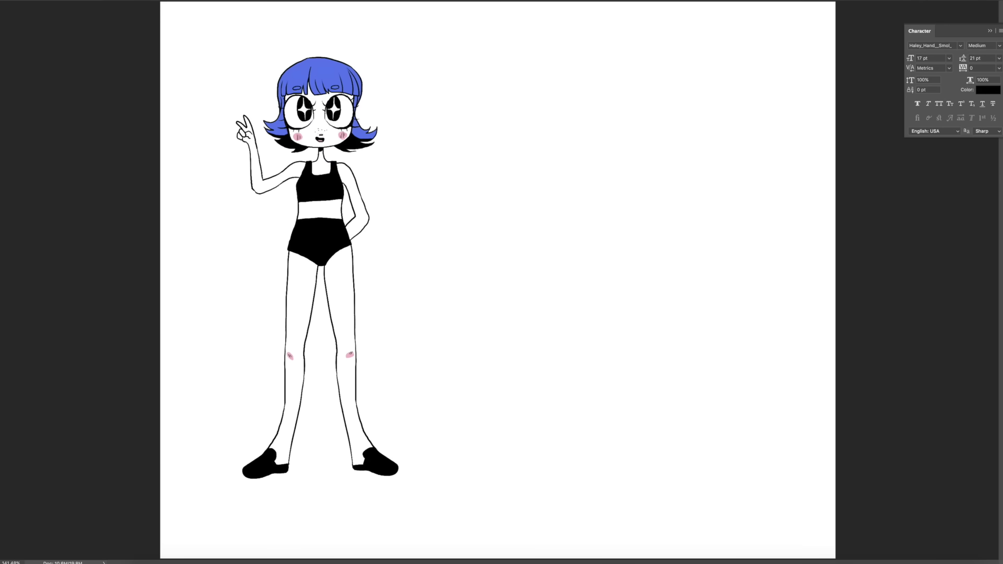
scroll(421, 103, up, 2)
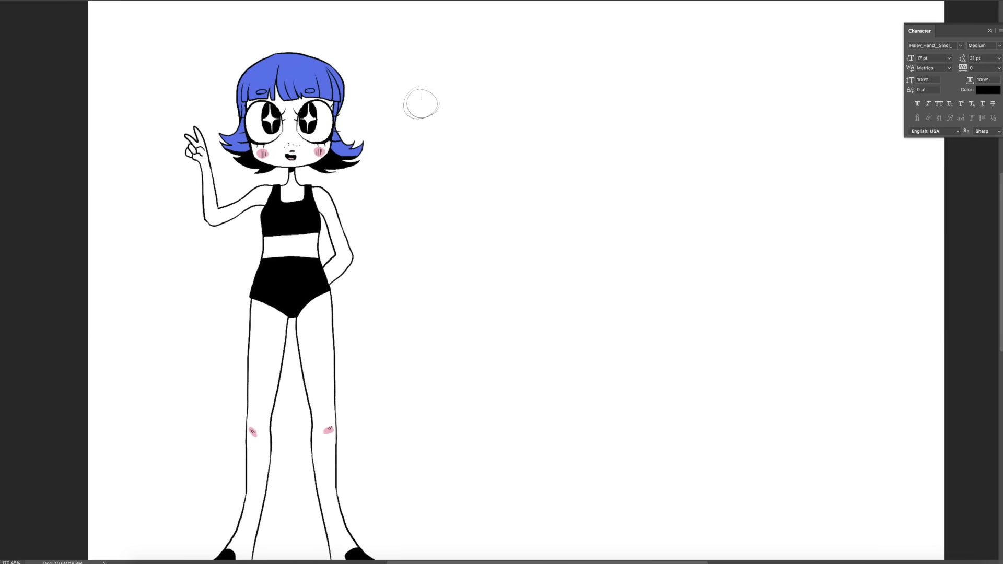
Sketch a small stick figure with a raised arm and arrows beside it
drag(424, 129, 425, 160)
drag(428, 151, 437, 203)
drag(419, 150, 411, 207)
drag(417, 126, 397, 112)
drag(453, 87, 453, 169)
drag(249, 118, 326, 115)
Draw red proportion lines for eyes, shoulders, chest and hips, plus arm arrows and a torso centreline
drag(252, 219, 318, 214)
drag(237, 292, 338, 285)
drag(242, 186, 327, 185)
drag(183, 198, 251, 222)
drag(345, 206, 347, 305)
drag(175, 205, 184, 203)
drag(351, 305, 346, 310)
drag(523, 313, 576, 272)
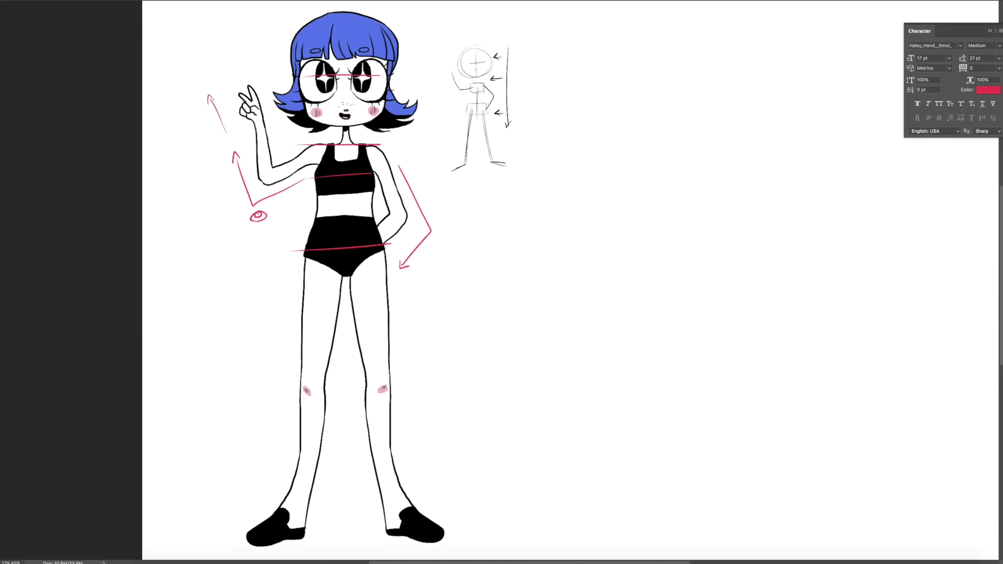
drag(345, 142, 350, 248)
Draw red foot arrows and a ground ellipse with grid lines under the feet
drag(277, 499, 243, 531)
drag(448, 515, 460, 522)
mouse_move(297, 539)
mouse_down()
mouse_move(391, 534)
mouse_move(465, 546)
mouse_up()
drag(523, 313, 522, 224)
drag(465, 460, 216, 476)
drag(363, 470, 266, 480)
drag(288, 452, 414, 449)
drag(341, 447, 341, 476)
drag(290, 454, 252, 481)
drag(384, 446, 421, 473)
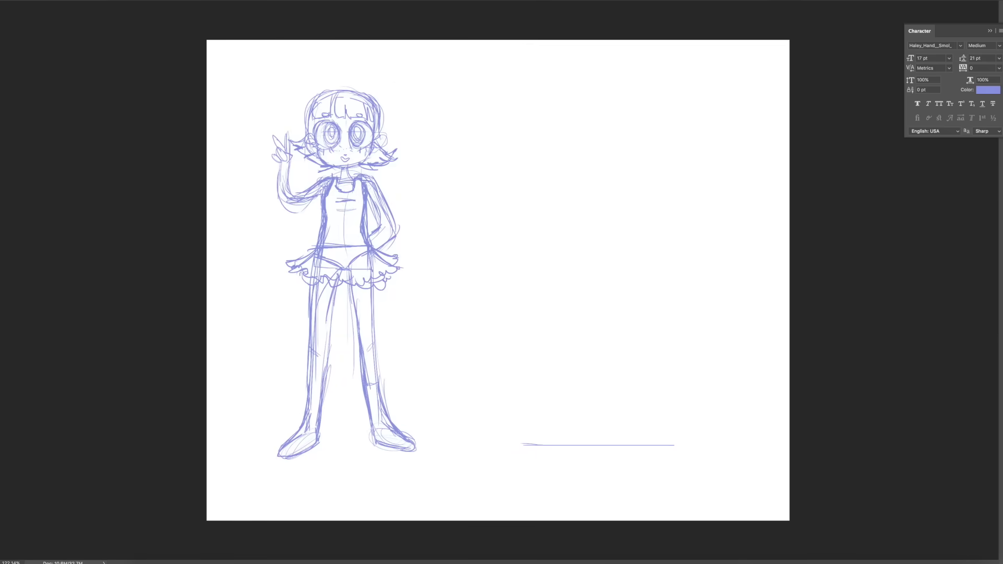
Sketch a cross line through the head circle, a chest box and a diamond hip box
drag(569, 150, 612, 143)
mouse_move(591, 177)
mouse_down()
mouse_move(625, 186)
mouse_move(612, 208)
mouse_move(557, 200)
mouse_up()
drag(554, 198, 555, 155)
drag(544, 140, 549, 126)
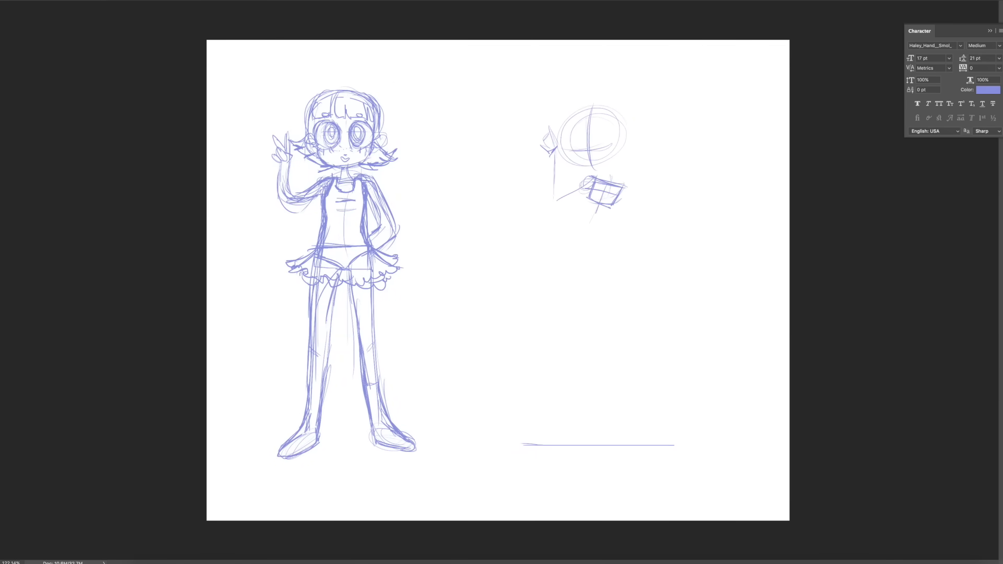
mouse_move(578, 184)
mouse_down()
mouse_move(624, 172)
mouse_move(601, 227)
mouse_up()
drag(585, 206, 624, 229)
drag(566, 228, 606, 250)
Add zigzag torso strokes and a body line, undoing the unwanted lower strokes
drag(585, 178, 577, 217)
mouse_move(620, 177)
mouse_down()
mouse_move(585, 207)
mouse_move(614, 331)
mouse_up()
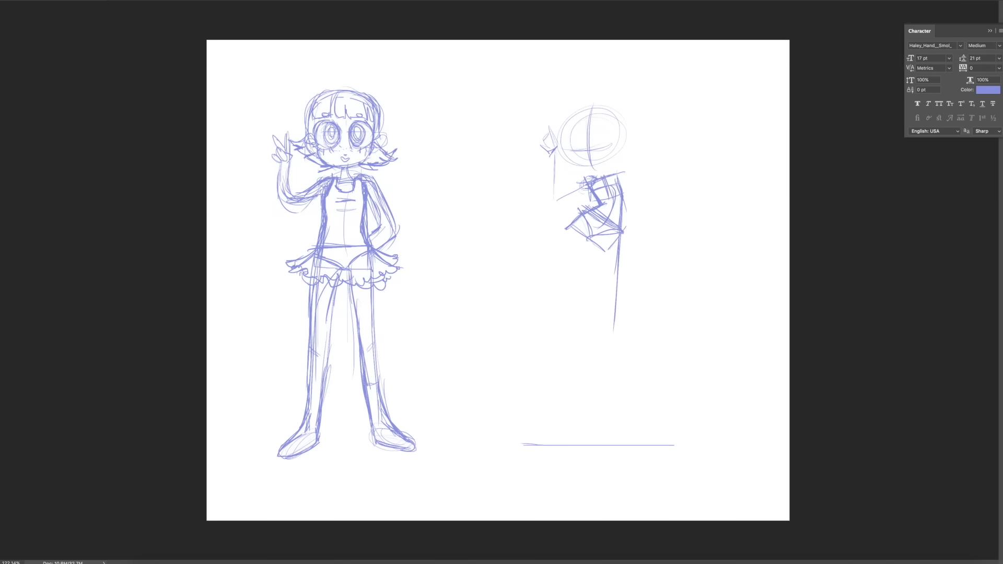
mouse_move(580, 178)
mouse_down()
mouse_move(626, 166)
mouse_move(614, 203)
mouse_up()
mouse_move(580, 219)
mouse_down()
mouse_move(598, 246)
mouse_move(625, 229)
mouse_move(614, 430)
mouse_up()
key(ctrl+z)
key(ctrl+z)
key(ctrl+z)
Enlarge the right sketch and shift it left with Free Transform
key(ctrl+t)
drag(425, 365, 605, 220)
key(Return)
Draw a long leg line with foot strokes and refine the chest
drag(617, 282, 610, 369)
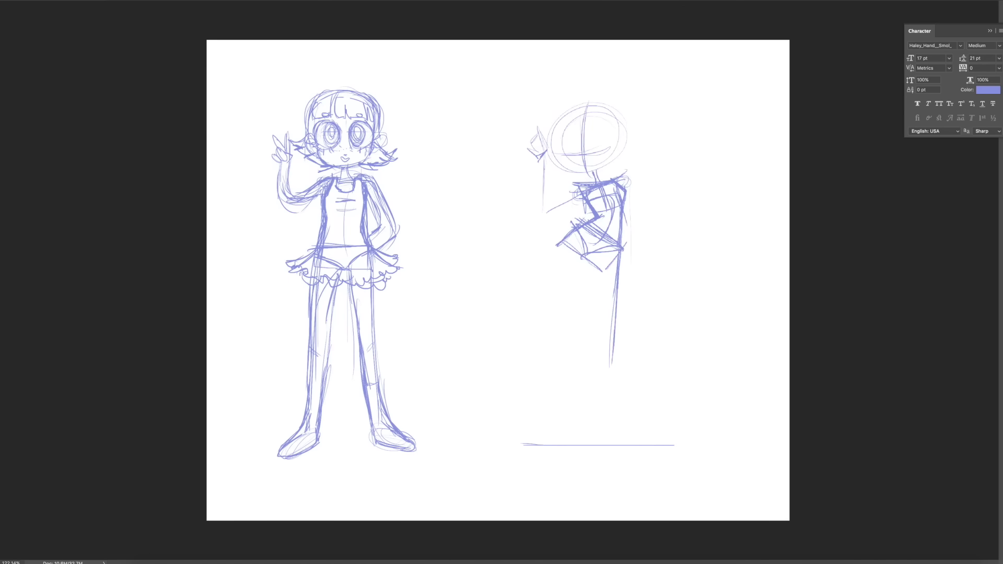
drag(617, 306, 607, 436)
drag(606, 426, 641, 445)
drag(597, 402, 592, 437)
drag(591, 219, 569, 258)
Draw the back leg of the right figure down to the ground
drag(606, 317, 585, 445)
drag(602, 248, 586, 444)
drag(602, 295, 583, 423)
drag(595, 360, 581, 434)
drag(601, 252, 600, 311)
Sketch the front thigh, knee, lower leg and foot
drag(569, 256, 591, 353)
drag(556, 235, 575, 319)
mouse_move(555, 248)
mouse_down()
mouse_move(588, 342)
mouse_move(598, 235)
mouse_up()
drag(600, 339, 552, 359)
mouse_move(579, 345)
mouse_down()
mouse_move(550, 362)
mouse_move(525, 421)
mouse_up()
drag(554, 355, 551, 436)
drag(552, 436, 568, 441)
Replace the old raised hand with a hand-on-hip arm and a raised hand by the head
key(e)
drag(531, 133, 544, 157)
drag(580, 186, 537, 209)
drag(537, 209, 566, 235)
mouse_move(580, 190)
mouse_down()
mouse_move(548, 230)
mouse_move(538, 205)
mouse_up()
drag(625, 160, 642, 137)
drag(631, 154, 646, 215)
drag(654, 211, 639, 217)
Add a back foot, refine the torso strokes and redraw the head circle darker
drag(527, 416, 560, 429)
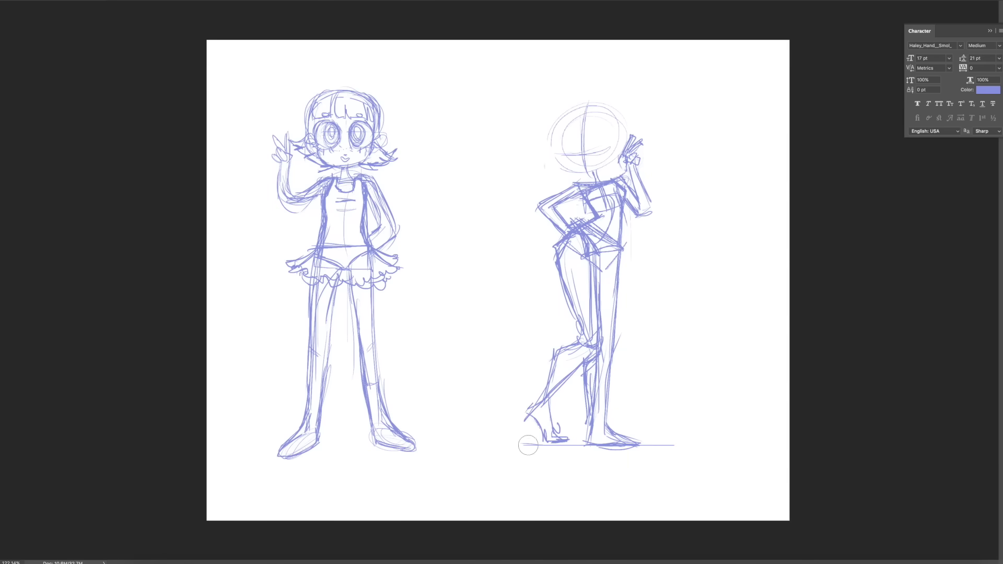
scroll(562, 265, up, 3)
mouse_move(601, 235)
mouse_down()
mouse_move(569, 340)
mouse_move(585, 235)
mouse_move(634, 224)
mouse_up()
drag(622, 162, 635, 243)
drag(565, 232, 655, 277)
scroll(471, 282, right, 2)
mouse_move(612, 131)
mouse_down()
mouse_move(596, 144)
mouse_move(601, 50)
mouse_move(570, 47)
mouse_up()
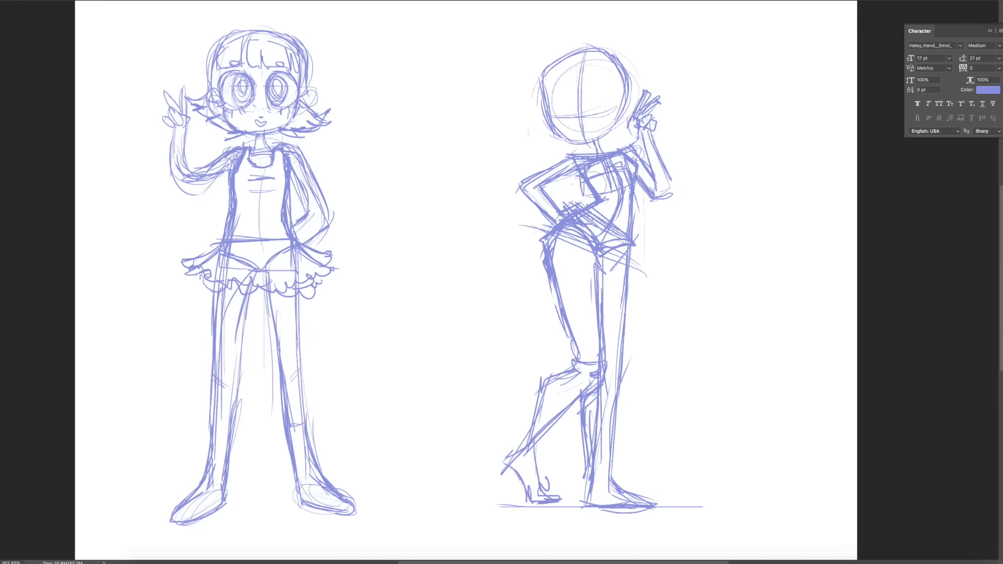
Erase the right figure's old arms and sketch a new left-pointing arm and hip lines
drag(561, 198, 522, 183)
drag(648, 99, 669, 198)
drag(627, 136, 632, 151)
drag(528, 209, 617, 261)
drag(575, 170, 533, 178)
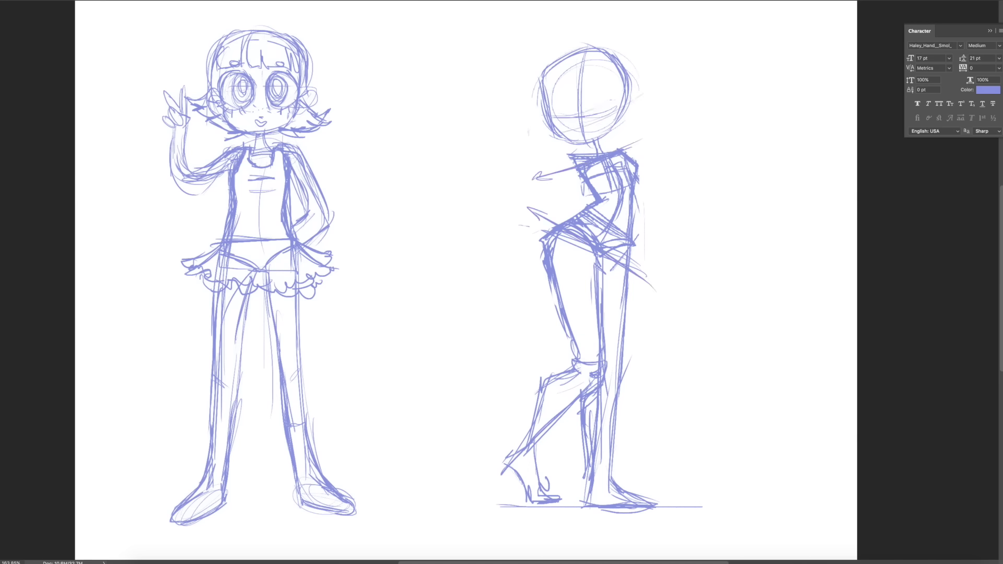
Replace the old head with a cleaner circle, face guide lines and a neck
drag(554, 63, 616, 126)
mouse_move(606, 61)
mouse_down()
mouse_move(648, 94)
mouse_move(650, 120)
mouse_up()
drag(609, 79, 600, 135)
mouse_move(572, 100)
mouse_down()
mouse_move(630, 111)
mouse_move(609, 144)
mouse_up()
drag(645, 93, 601, 142)
drag(574, 71, 647, 121)
Sketch hair flicks on both sides and bangs across the top of the head
drag(552, 95, 534, 117)
drag(614, 137, 660, 131)
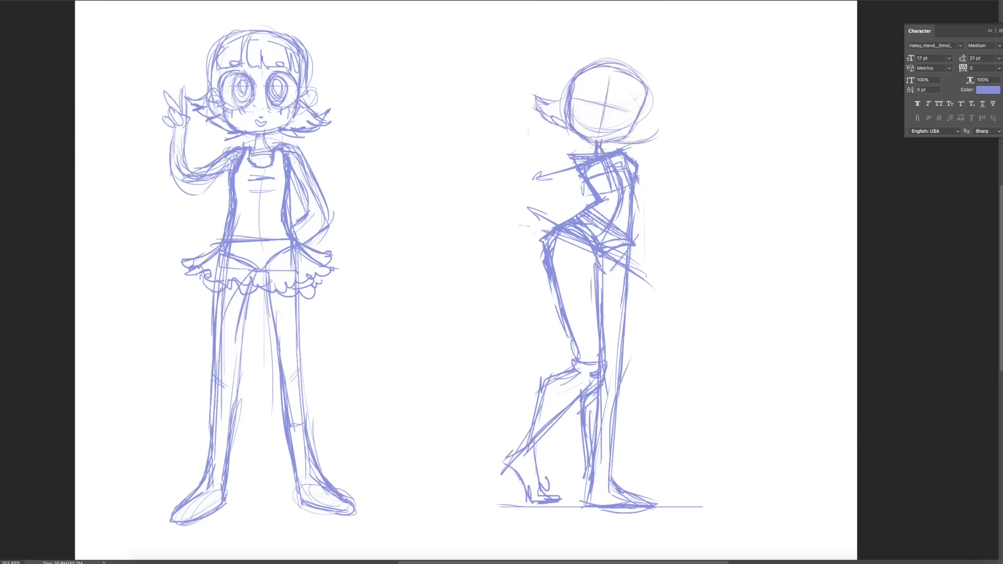
drag(648, 89, 666, 149)
mouse_move(562, 84)
mouse_down()
mouse_move(543, 119)
mouse_move(632, 65)
mouse_up()
mouse_move(614, 70)
mouse_down()
mouse_move(600, 92)
mouse_move(645, 114)
mouse_up()
drag(570, 84, 639, 58)
Add a curved face line and more side hair strands, removing faint torso strokes
drag(574, 98, 634, 114)
drag(567, 97, 535, 120)
drag(574, 117, 539, 137)
drag(617, 142, 657, 148)
key(ctrl+z)
key(ctrl+z)
Try an arm and hair strokes left of the neck, then undo them
drag(572, 122, 521, 171)
mouse_move(523, 178)
mouse_down()
mouse_move(575, 176)
mouse_move(571, 154)
mouse_up()
drag(562, 141, 522, 174)
key(ctrl+z)
key(ctrl+z)
Erase the right figure's back leg, knee and front leg
drag(589, 352, 554, 418)
drag(569, 366, 528, 491)
mouse_move(588, 316)
mouse_down()
mouse_move(549, 243)
mouse_move(595, 252)
mouse_up()
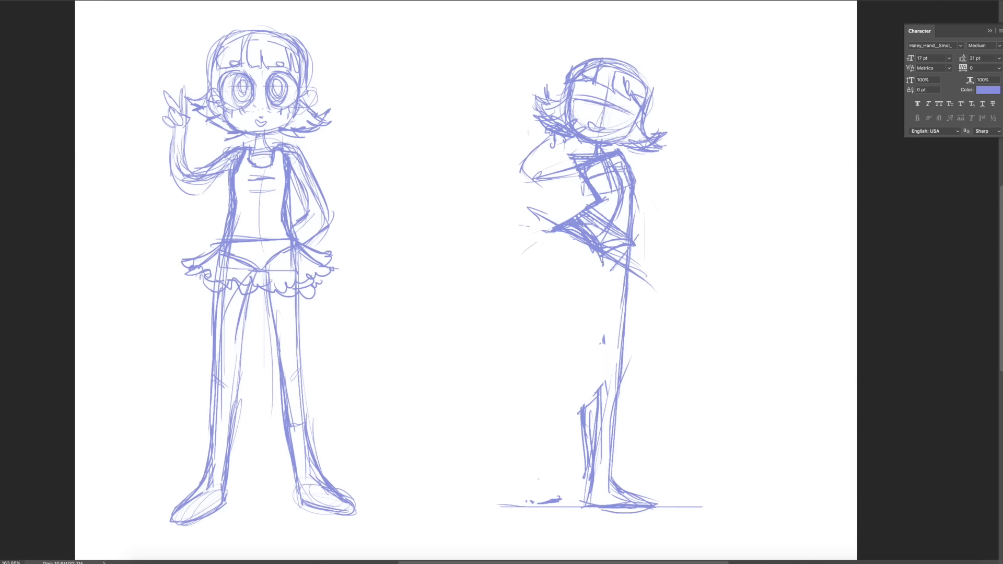
Attempt a thin raised arm at the shoulder, undoing the unwanted dark strokes
drag(572, 142, 577, 177)
key(ctrl+z)
key(ctrl+z)
key(ctrl+z)
drag(622, 125, 656, 188)
drag(647, 154, 674, 199)
key(ctrl+z)
key(ctrl+z)
drag(660, 152, 658, 198)
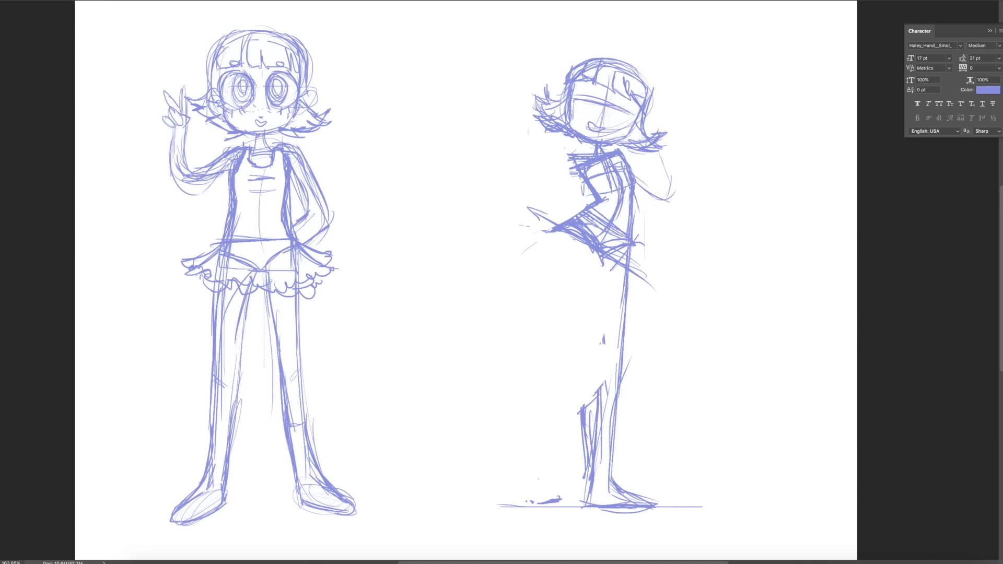
key(ctrl+z)
Darken the hair tips and sketch a raised hand by the face plus the other arm
mouse_move(557, 130)
mouse_down()
mouse_move(565, 152)
mouse_move(515, 184)
mouse_move(538, 159)
mouse_up()
mouse_move(543, 180)
mouse_down()
mouse_move(577, 175)
mouse_move(528, 199)
mouse_up()
drag(638, 245, 674, 204)
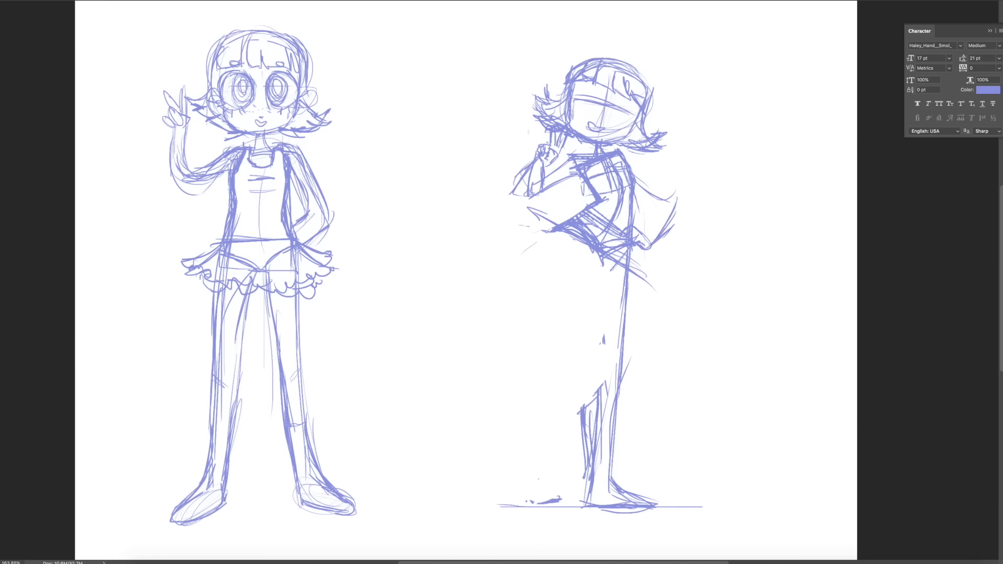
drag(629, 165, 661, 189)
Draw the front leg down toward the ground with a short hip mark
drag(668, 186, 648, 238)
drag(580, 272, 606, 421)
drag(586, 243, 597, 368)
drag(587, 257, 607, 252)
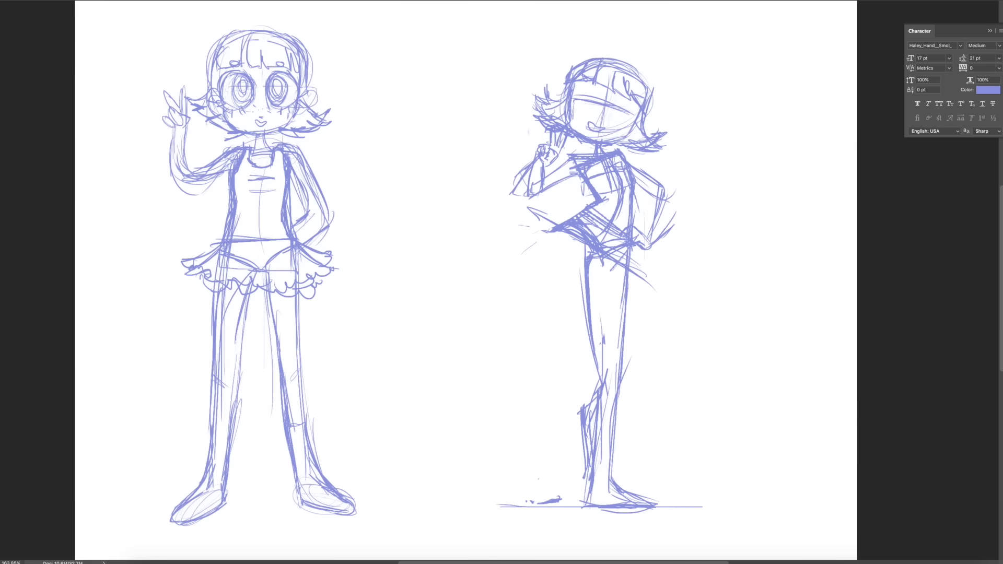
Sketch the right figure's back thigh, lower leg and foot, reworking the hip strokes
mouse_move(552, 387)
mouse_down()
mouse_move(607, 257)
mouse_move(541, 379)
mouse_up()
mouse_move(552, 243)
mouse_down()
mouse_move(527, 394)
mouse_move(562, 439)
mouse_up()
drag(533, 387, 564, 442)
drag(621, 275, 655, 324)
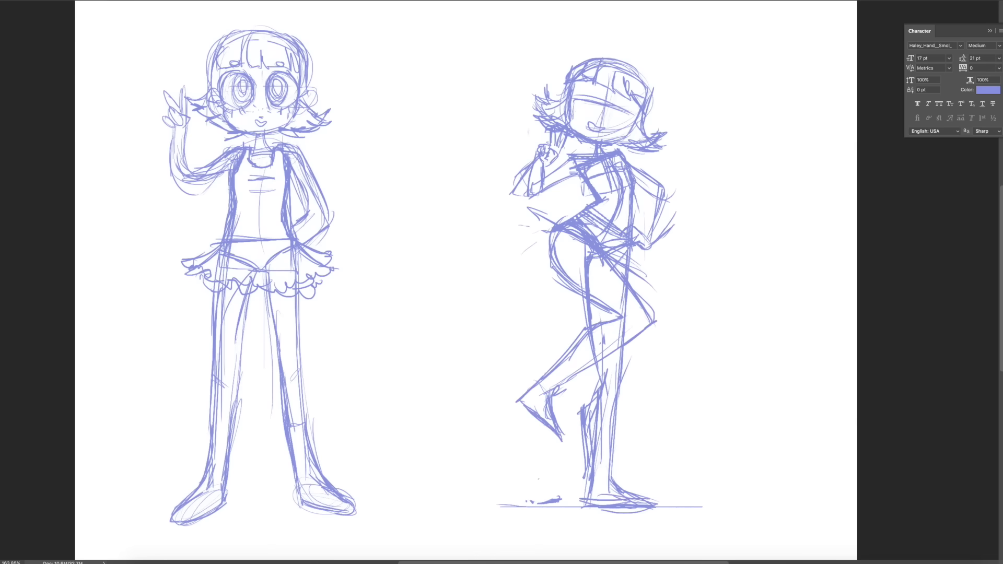
scroll(465, 281, up, 3)
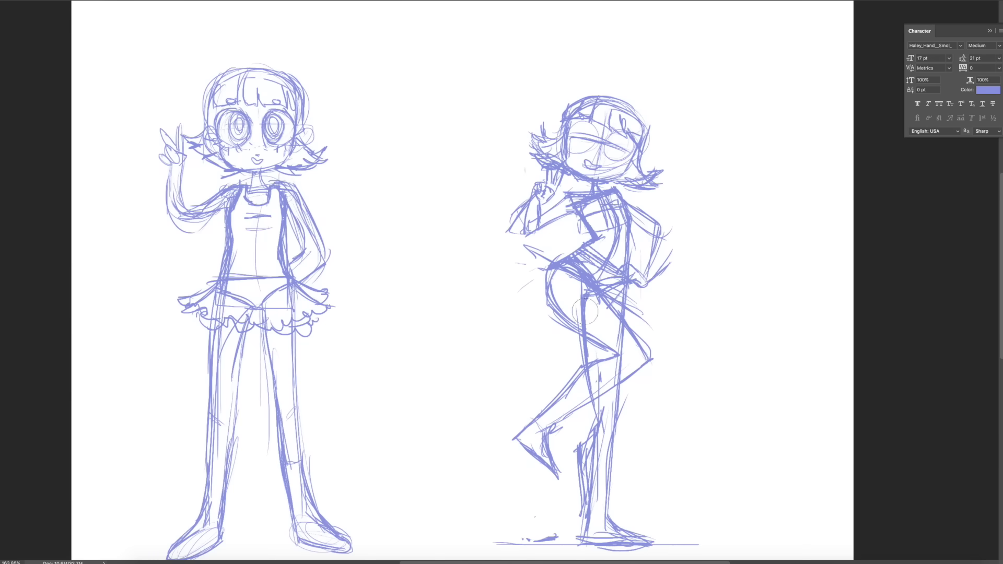
drag(575, 293, 621, 397)
drag(598, 309, 650, 360)
scroll(606, 151, up, 2)
Rework the right figure's torso lines and draw round glasses lenses over the face
drag(575, 246, 607, 280)
drag(606, 280, 619, 309)
mouse_move(580, 121)
mouse_down()
mouse_move(564, 154)
mouse_move(580, 157)
mouse_up()
drag(601, 128, 630, 167)
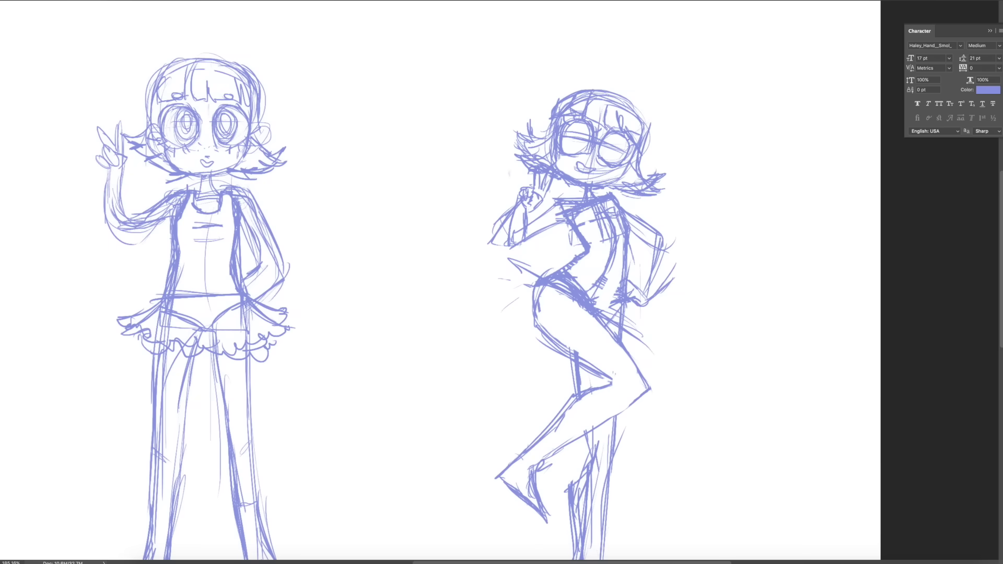
scroll(465, 281, down, 3)
Give the face a small smile, a nose and a closed winking eye
mouse_move(577, 112)
mouse_down()
mouse_move(626, 143)
mouse_move(601, 128)
mouse_up()
mouse_move(582, 81)
mouse_down()
mouse_move(575, 107)
mouse_move(630, 107)
mouse_up()
drag(612, 120, 622, 135)
drag(601, 89, 634, 109)
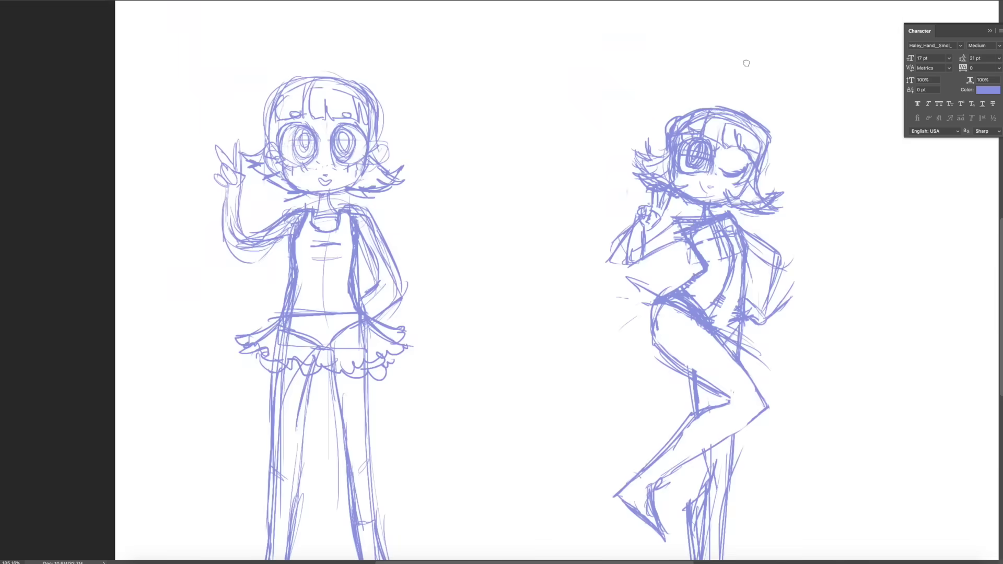
mouse_move(502, 282)
mouse_down()
mouse_move(502, 296)
mouse_move(520, 302)
mouse_up()
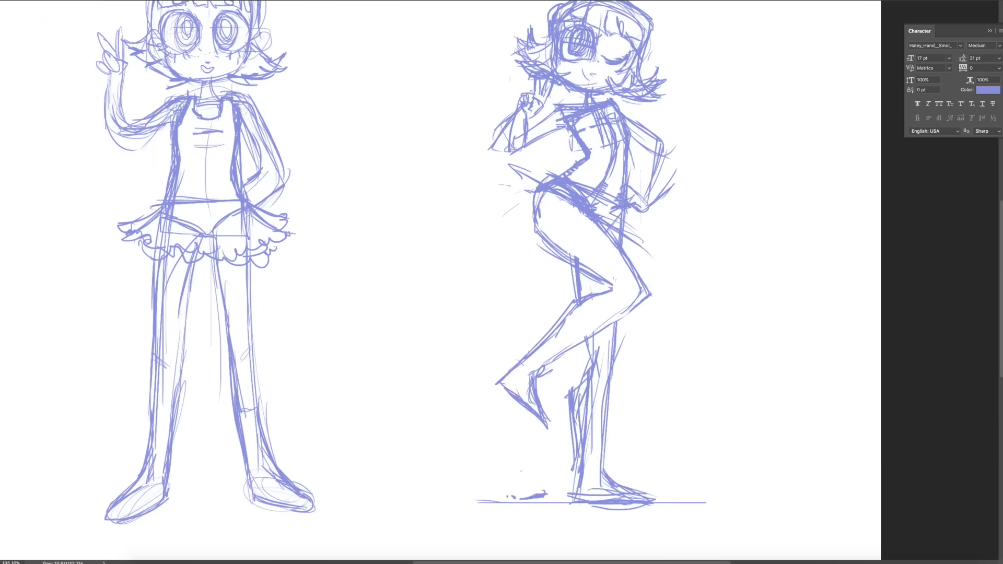
Erase the bent legs and old hip, then draw a straight leg and long skirt outline
drag(523, 397, 648, 298)
drag(601, 271, 549, 209)
drag(622, 212, 612, 326)
mouse_move(543, 188)
mouse_down()
mouse_move(535, 324)
mouse_move(525, 287)
mouse_up()
drag(562, 202, 478, 483)
drag(436, 499, 499, 504)
mouse_move(533, 262)
mouse_down()
mouse_move(470, 488)
mouse_move(514, 292)
mouse_up()
Replace the flared hem and right leg with a new diagonal leg and right skirt edge
drag(533, 250, 575, 470)
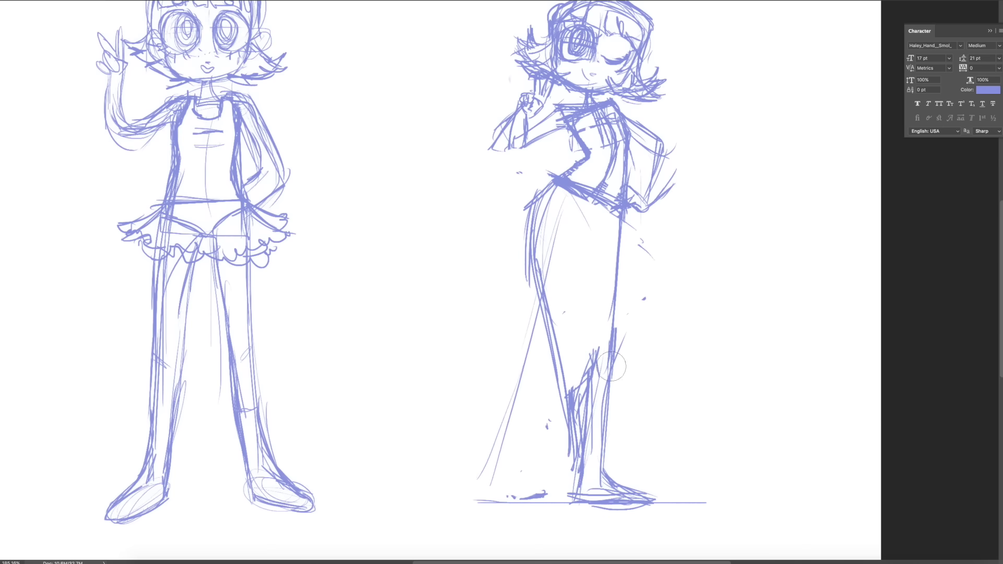
drag(633, 365, 580, 491)
drag(616, 235, 617, 376)
drag(541, 198, 517, 281)
drag(564, 199, 574, 497)
drag(575, 421, 593, 514)
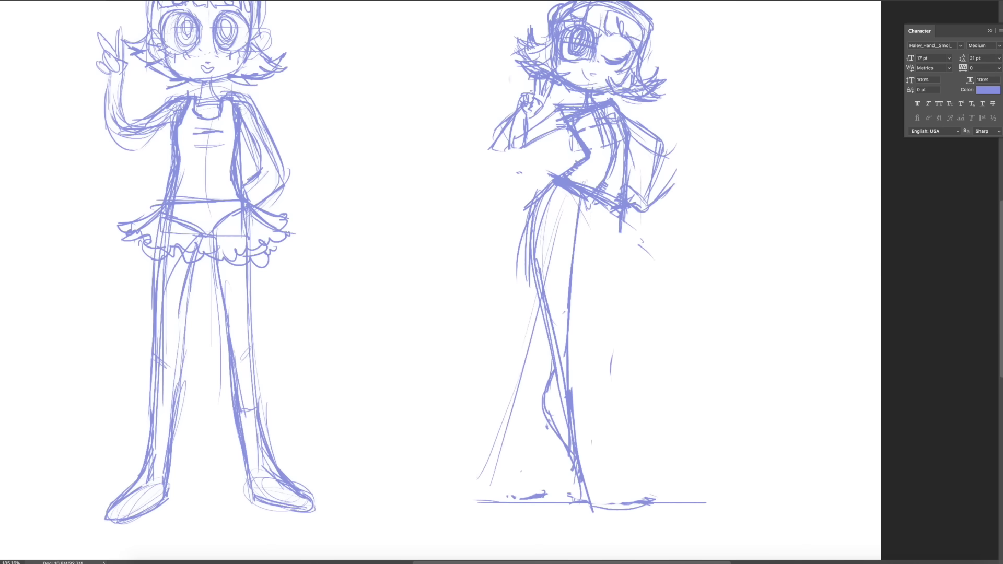
scroll(502, 282, up, 1)
Draw and darken the bottom hem line and add short strokes at the waist
drag(626, 236, 698, 501)
drag(695, 502, 737, 508)
drag(585, 519, 554, 277)
drag(543, 340, 528, 204)
mouse_move(580, 214)
mouse_down()
mouse_move(593, 238)
mouse_move(614, 235)
mouse_up()
drag(630, 227, 631, 249)
Redraw the left skirt and leg edge ending in a flared foot at the hem
mouse_move(556, 199)
mouse_down()
mouse_move(531, 282)
mouse_move(522, 371)
mouse_up()
drag(585, 238, 509, 467)
drag(538, 365, 494, 509)
drag(491, 501, 444, 509)
drag(504, 481, 436, 520)
Draw and extend the right figure's leg strokes down to the ground
drag(585, 233, 650, 426)
drag(606, 293, 693, 514)
drag(692, 465, 755, 515)
drag(674, 386, 687, 460)
mouse_move(575, 209)
mouse_down()
mouse_move(590, 243)
mouse_move(518, 272)
mouse_up()
scroll(502, 282, up, 3)
Add frill strokes to the skirt
drag(588, 283, 680, 303)
drag(502, 282, 528, 301)
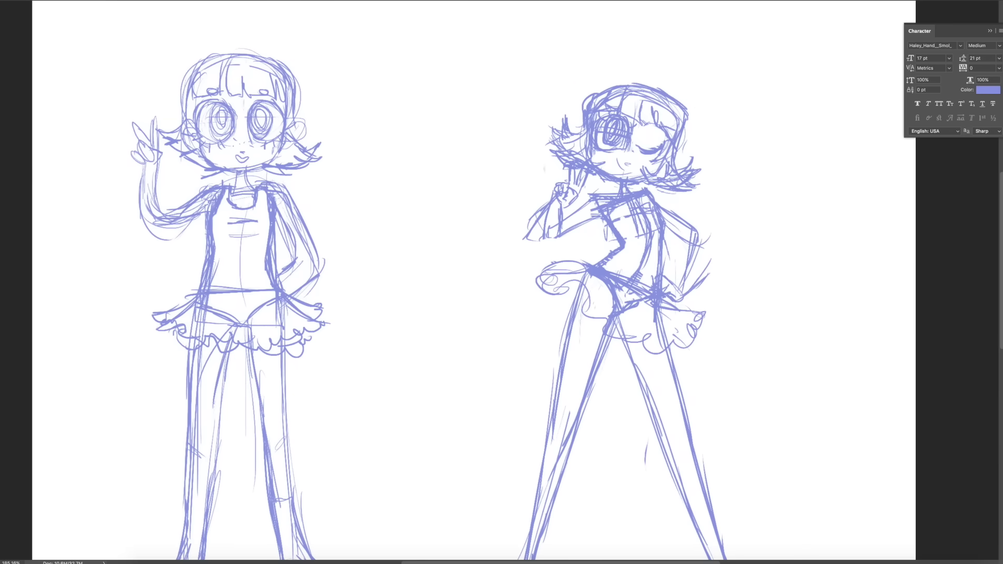
scroll(501, 282, down, 5)
scroll(501, 282, up, 3)
scroll(502, 282, up, 3)
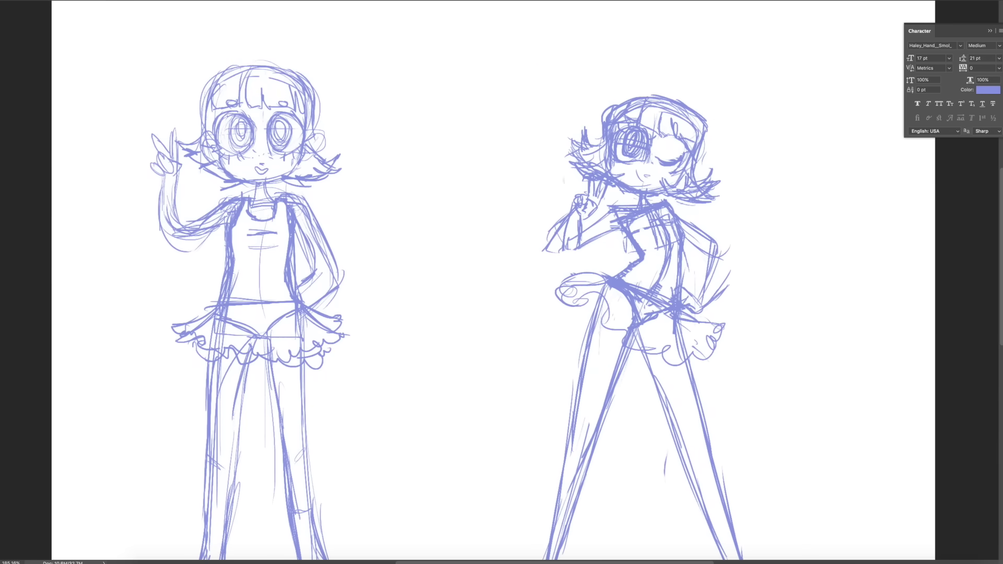
scroll(501, 282, down, 3)
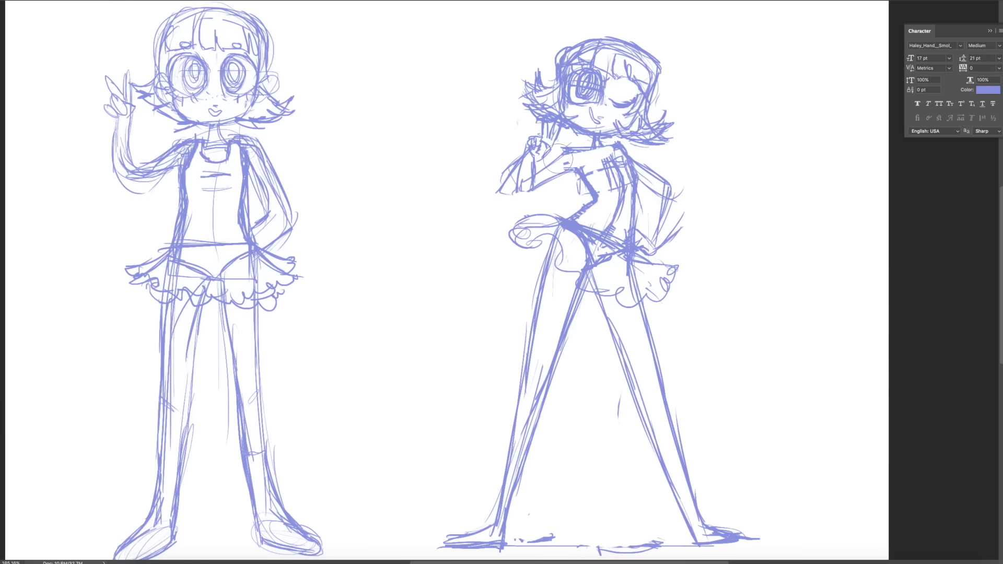
Redraw the raised arm from hand to shoulder with straighter strokes and mark the torso side
drag(530, 164, 601, 142)
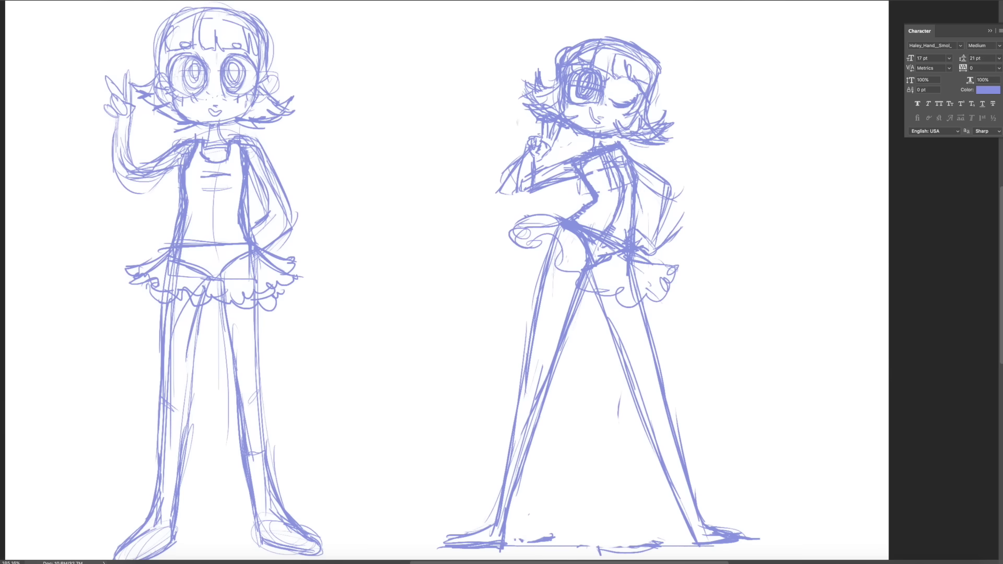
drag(653, 184, 646, 243)
scroll(502, 282, down, 2)
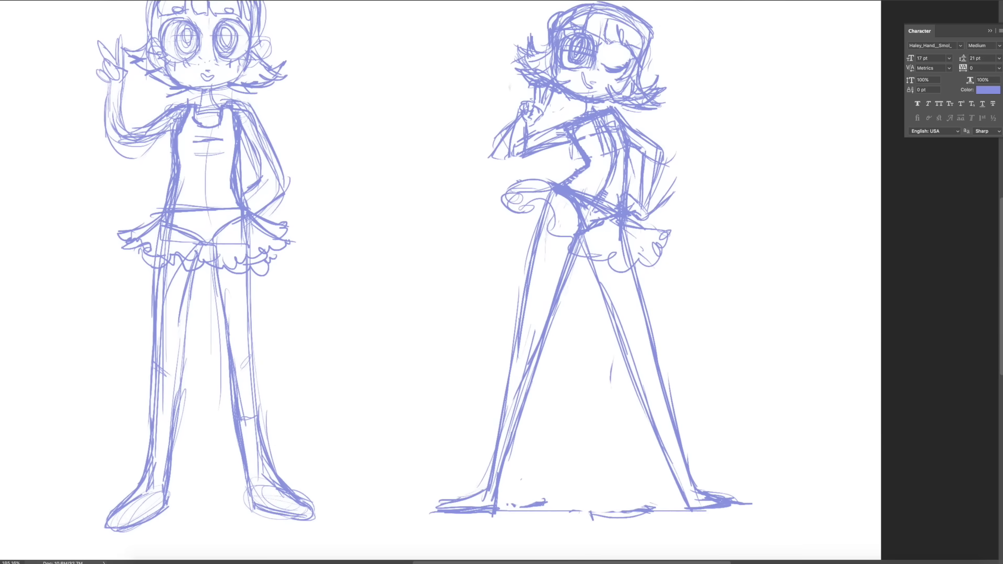
scroll(501, 282, up, 3)
drag(554, 178, 502, 246)
drag(565, 219, 512, 236)
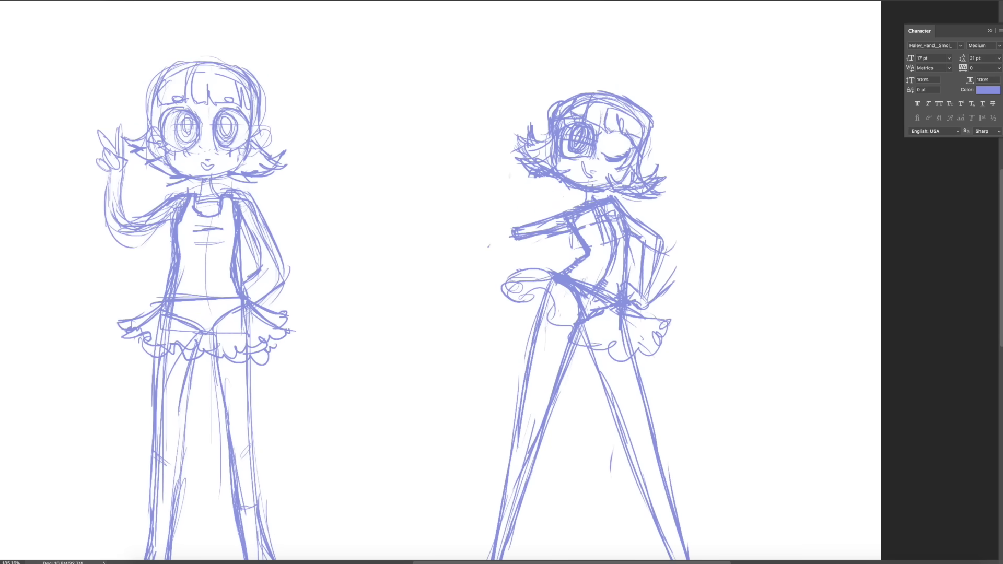
drag(554, 178, 518, 230)
Redraw the eye as a round eye with an oval pupil and lashes, clearing the arm lines
drag(564, 131, 593, 156)
drag(580, 128, 588, 152)
mouse_move(565, 180)
mouse_down()
mouse_move(528, 201)
mouse_move(510, 246)
mouse_up()
drag(559, 128, 572, 157)
mouse_move(606, 154)
mouse_down()
mouse_move(638, 155)
mouse_move(591, 175)
mouse_up()
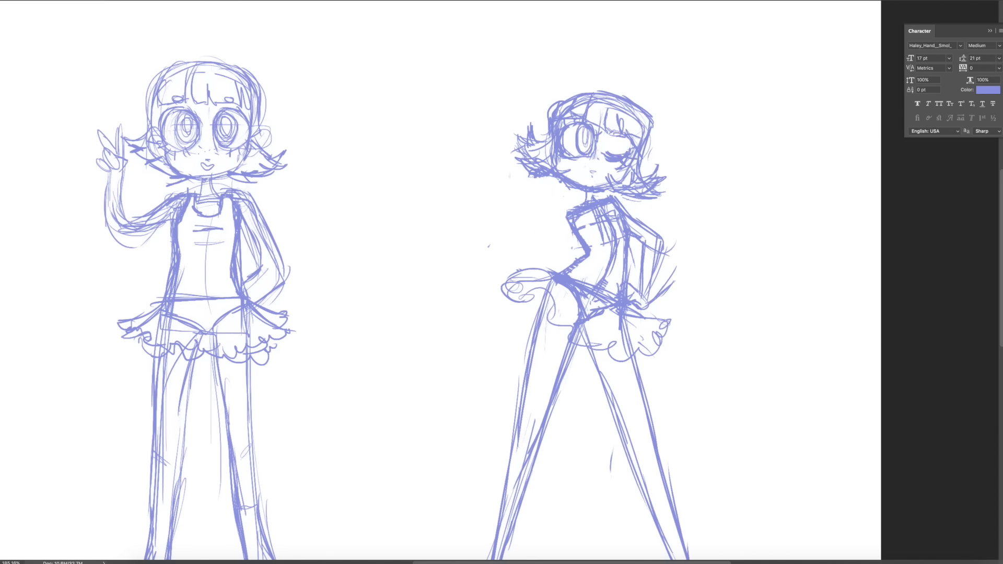
Sketch the feet at the skirt hem, including the right figure's right foot
scroll(502, 282, down, 3)
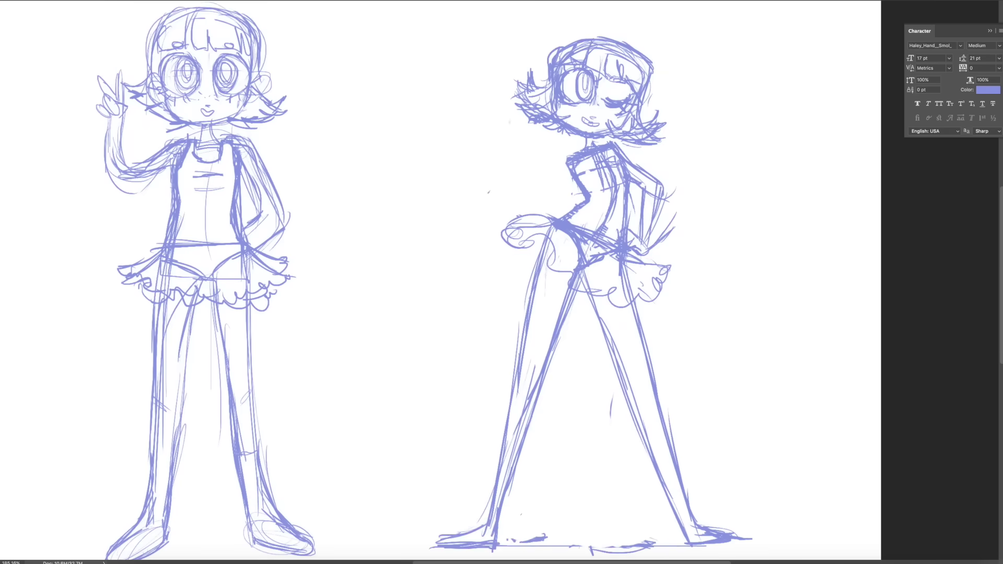
scroll(502, 282, down, 2)
drag(518, 465, 489, 499)
drag(523, 436, 499, 502)
drag(679, 457, 690, 500)
drag(695, 496, 742, 497)
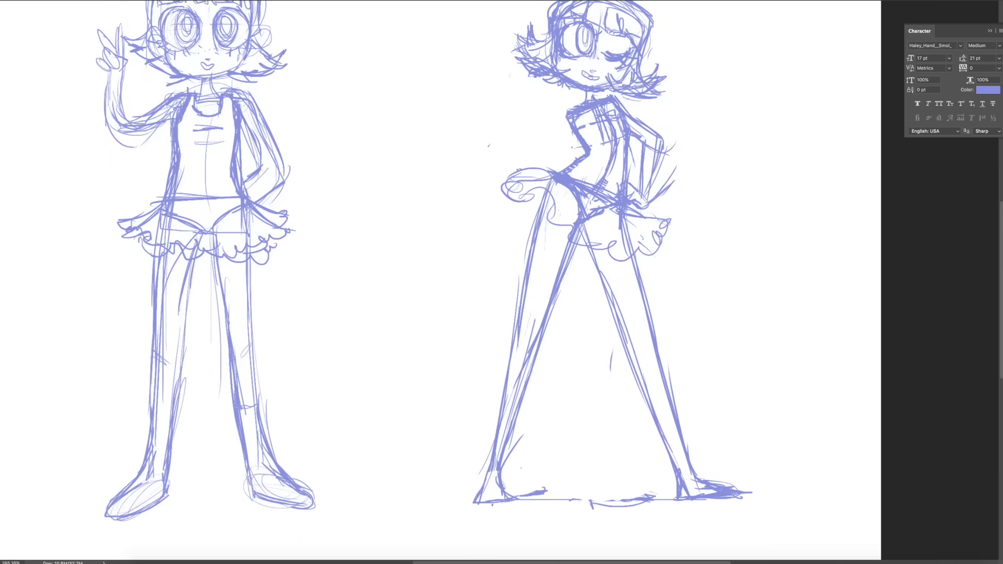
drag(695, 472, 705, 480)
drag(709, 489, 739, 483)
Sketch the hand by the face, then replace the old leg and ruffle with two straight legs and feet
scroll(716, 486, up, 1)
mouse_move(553, 105)
mouse_down()
mouse_move(507, 172)
mouse_move(564, 133)
mouse_up()
scroll(543, 152, up, 1)
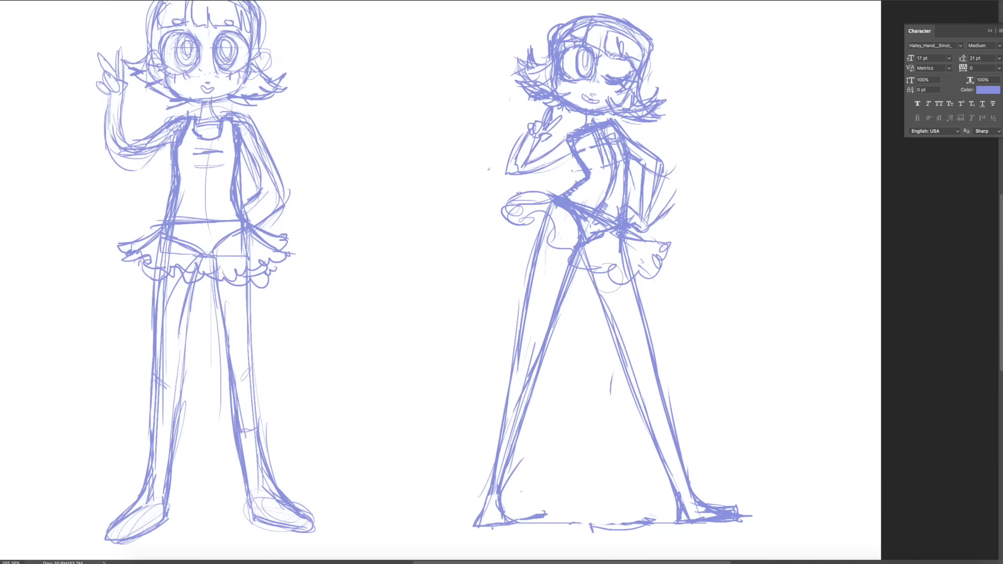
drag(737, 514, 638, 292)
drag(658, 245, 580, 293)
drag(622, 235, 626, 520)
mouse_move(620, 486)
mouse_down()
mouse_move(664, 525)
mouse_move(645, 520)
mouse_up()
drag(605, 350, 607, 530)
mouse_move(585, 243)
mouse_down()
mouse_move(603, 465)
mouse_move(679, 520)
mouse_up()
scroll(601, 470, down, 2)
scroll(502, 522, up, 2)
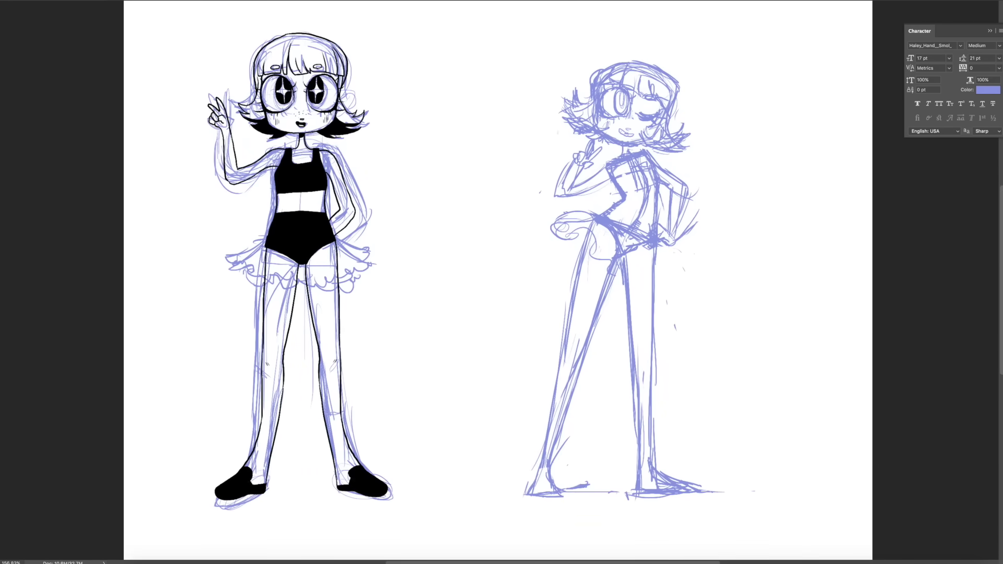
Scale the right sketch slightly larger and transform its selected head
key(ctrl+t)
drag(488, 27, 477, 18)
key(Return)
drag(679, 154, 616, 137)
key(ctrl+t)
key(Return)
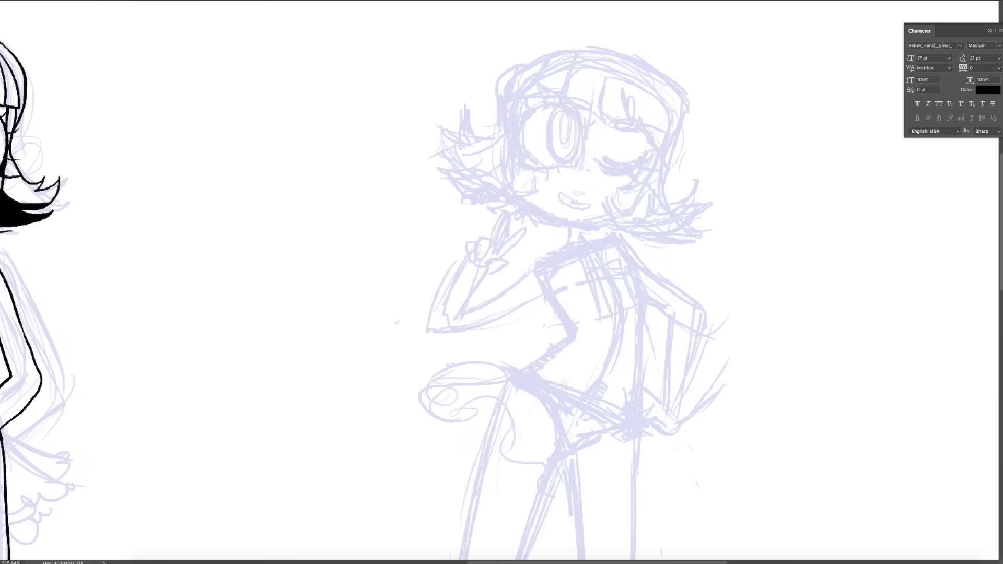
Ink the open eye, the winking closed eye with lashes, and a black pupil with star highlight
mouse_move(553, 106)
mouse_down()
mouse_move(580, 160)
mouse_move(502, 164)
mouse_up()
key(ctrl+z)
scroll(512, 282, down, 5)
scroll(512, 282, up, 4)
drag(619, 194, 654, 189)
mouse_move(585, 180)
mouse_down()
mouse_move(593, 197)
mouse_move(579, 197)
mouse_up()
drag(567, 149, 579, 171)
drag(585, 180, 594, 196)
Add marks above both eyes, the mouth with tongue, cheek blush and lower lashes
drag(627, 164, 642, 164)
drag(581, 141, 598, 152)
drag(567, 225, 601, 248)
scroll(619, 167, up, 2)
mouse_move(501, 235)
mouse_down()
mouse_move(507, 254)
mouse_move(499, 227)
mouse_up()
drag(522, 225, 522, 230)
drag(551, 223, 552, 229)
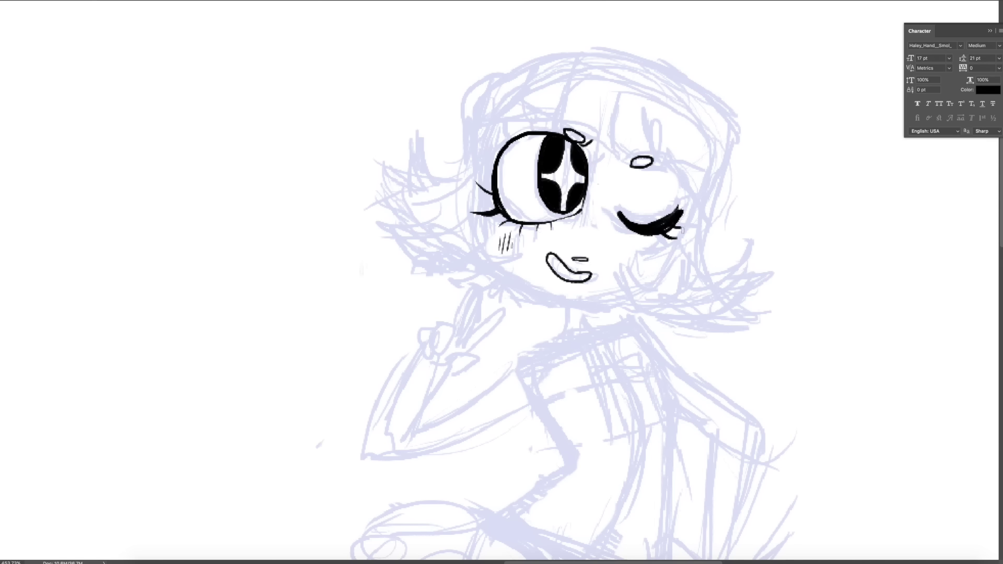
Ink the jawline under the chin and up the sides of the face
drag(622, 290, 671, 267)
key(ctrl+z)
mouse_move(520, 274)
mouse_down()
mouse_move(695, 177)
mouse_move(533, 295)
mouse_up()
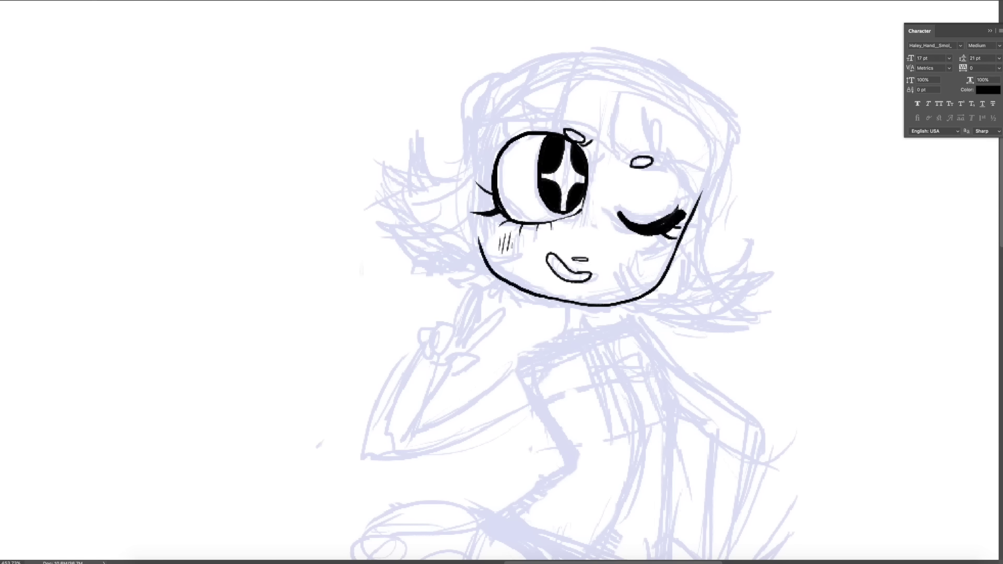
scroll(476, 311, down, 3)
key(ctrl+z)
Ink the bangs and side strands of the fringe, and erase stray mouth and nose marks
mouse_move(554, 177)
mouse_down()
mouse_move(563, 219)
mouse_move(543, 205)
mouse_up()
drag(566, 177, 569, 214)
mouse_move(596, 190)
mouse_down()
mouse_move(598, 224)
mouse_move(615, 234)
mouse_move(611, 249)
mouse_up()
drag(513, 189, 542, 202)
scroll(528, 246, up, 3)
scroll(527, 246, down, 1)
drag(457, 298, 488, 311)
scroll(475, 293, up, 1)
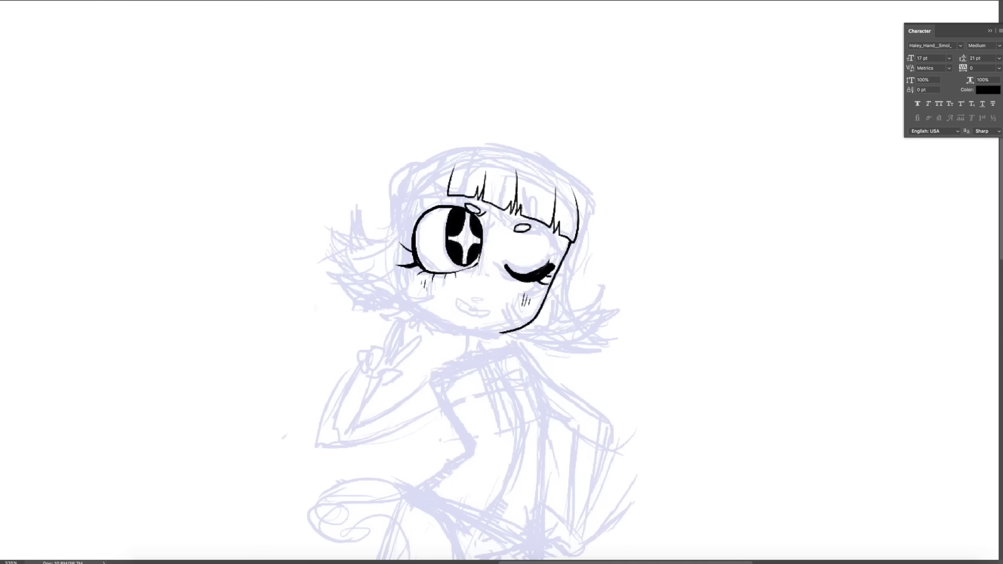
Ink the right jawline, hair strands beside the face, and the mouth lines
drag(515, 335, 558, 282)
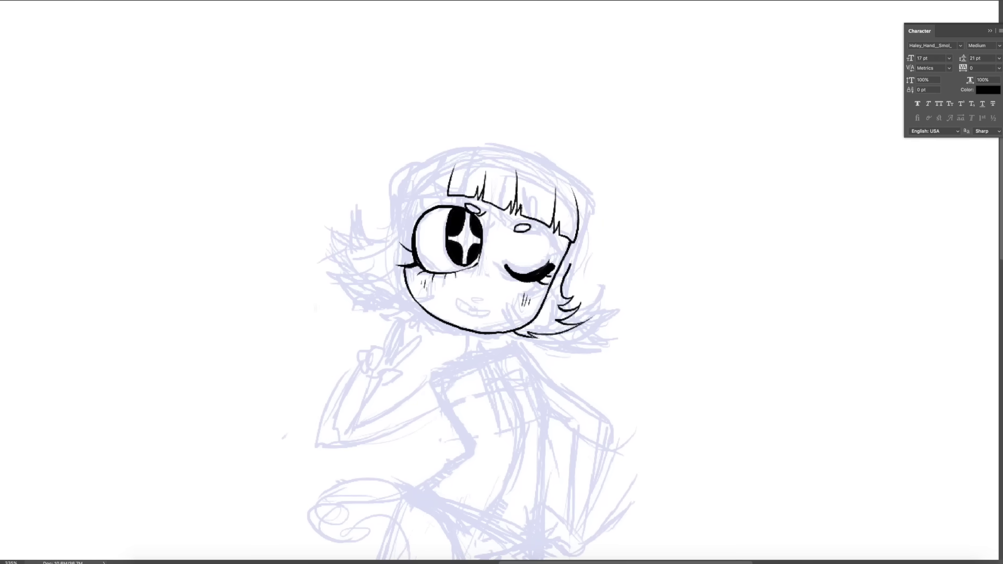
scroll(486, 250, up, 1)
drag(516, 335, 633, 299)
drag(572, 270, 606, 314)
scroll(585, 147, up, 3)
drag(431, 365, 449, 365)
drag(420, 372, 471, 369)
Ink the top-left bang strands, the left face outline and the bold outer hair outline
mouse_move(405, 159)
mouse_down()
mouse_move(395, 196)
mouse_move(340, 201)
mouse_up()
drag(361, 145, 329, 214)
drag(332, 170, 308, 306)
mouse_move(357, 342)
mouse_down()
mouse_move(316, 366)
mouse_move(309, 206)
mouse_up()
mouse_move(606, 251)
mouse_down()
mouse_move(491, 121)
mouse_move(272, 282)
mouse_move(238, 241)
mouse_up()
mouse_move(238, 295)
mouse_down()
mouse_move(203, 268)
mouse_move(219, 365)
mouse_move(358, 405)
mouse_up()
Add more strands across the hair
scroll(788, 72, down, 5)
scroll(622, 199, up, 3)
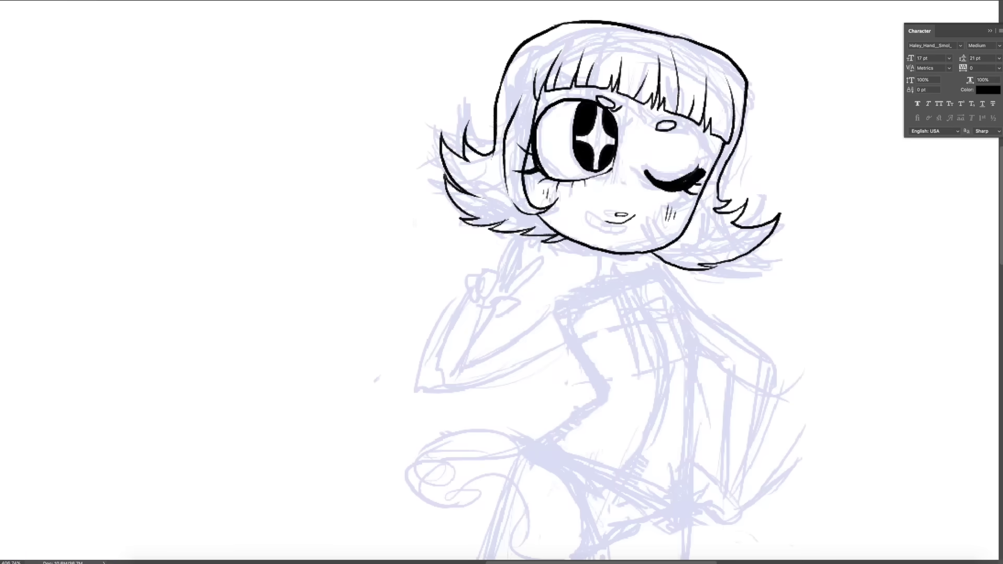
scroll(622, 209, down, 2)
scroll(622, 209, up, 1)
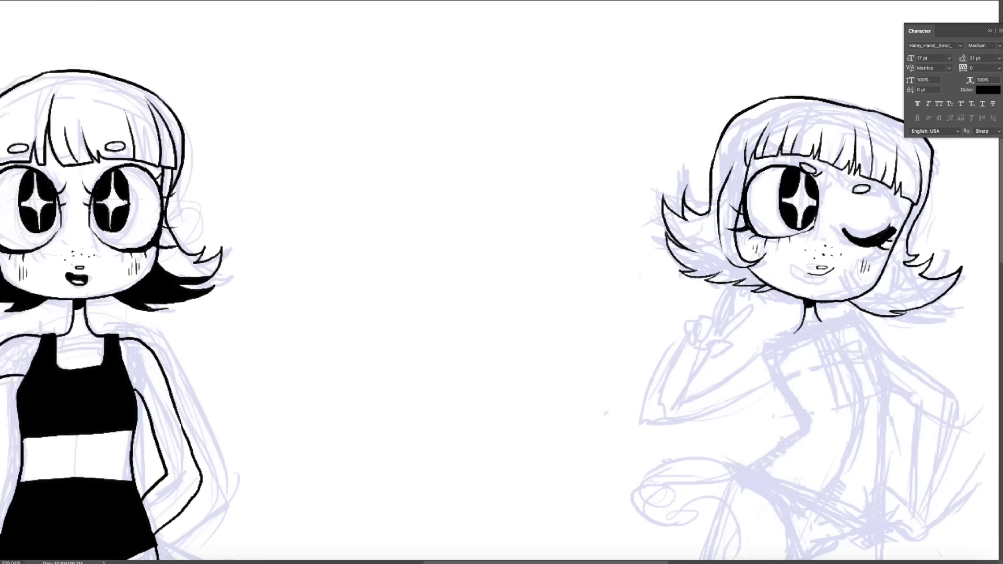
scroll(622, 209, up, 1)
mouse_move(838, 247)
mouse_down()
mouse_move(851, 266)
mouse_move(892, 263)
mouse_up()
drag(677, 202, 681, 235)
Ink the outlines of the raised arm, lower arm and waist
drag(471, 261, 403, 247)
drag(685, 293, 572, 359)
drag(665, 349, 539, 387)
drag(679, 262, 632, 206)
mouse_move(564, 410)
mouse_down()
mouse_move(635, 320)
mouse_move(584, 232)
mouse_up()
mouse_move(633, 311)
mouse_down()
mouse_move(661, 336)
mouse_move(606, 330)
mouse_move(676, 349)
mouse_up()
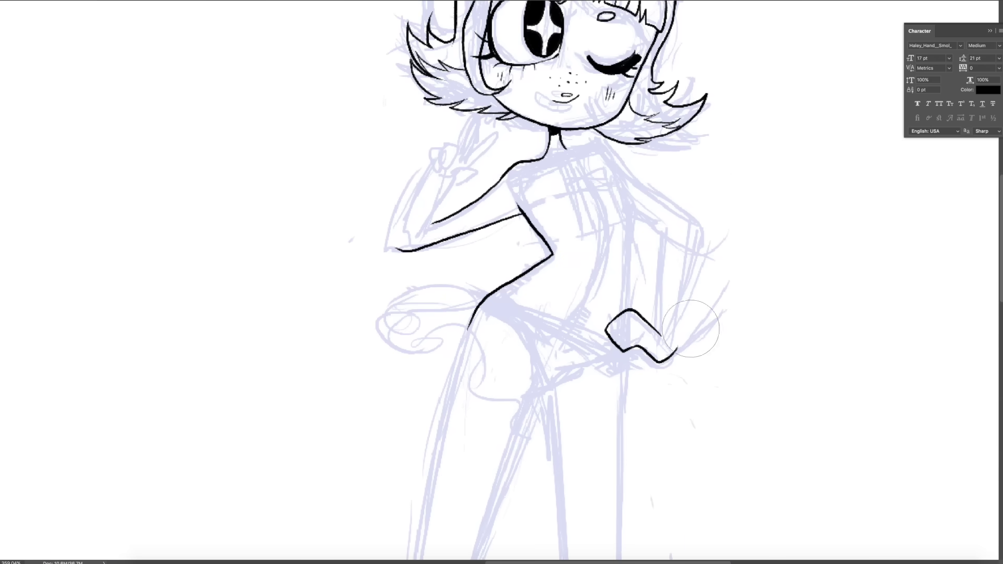
Ink the hip hand's fingers, the upper arm and the arm's inner edge
drag(610, 320, 627, 340)
drag(633, 205, 660, 334)
drag(690, 220, 674, 353)
drag(680, 261, 635, 321)
drag(570, 214, 642, 273)
drag(560, 214, 580, 370)
Ink the swimsuit top's straps, neckline, sides and bottom
drag(480, 236, 497, 272)
mouse_move(484, 222)
mouse_down()
mouse_move(513, 245)
mouse_move(548, 231)
mouse_up()
drag(546, 230, 564, 201)
drag(503, 303, 585, 288)
Ink the swimsuit bottom's outline across the hips
scroll(507, 282, down, 1)
scroll(306, 293, down, 2)
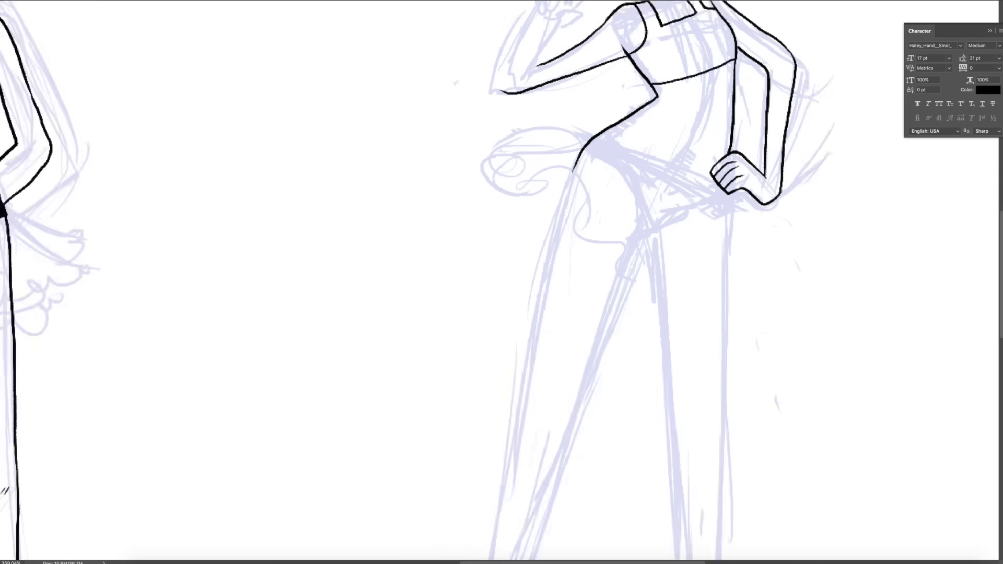
scroll(306, 292, down, 3)
drag(630, 236, 674, 306)
drag(674, 306, 750, 289)
scroll(627, 282, down, 3)
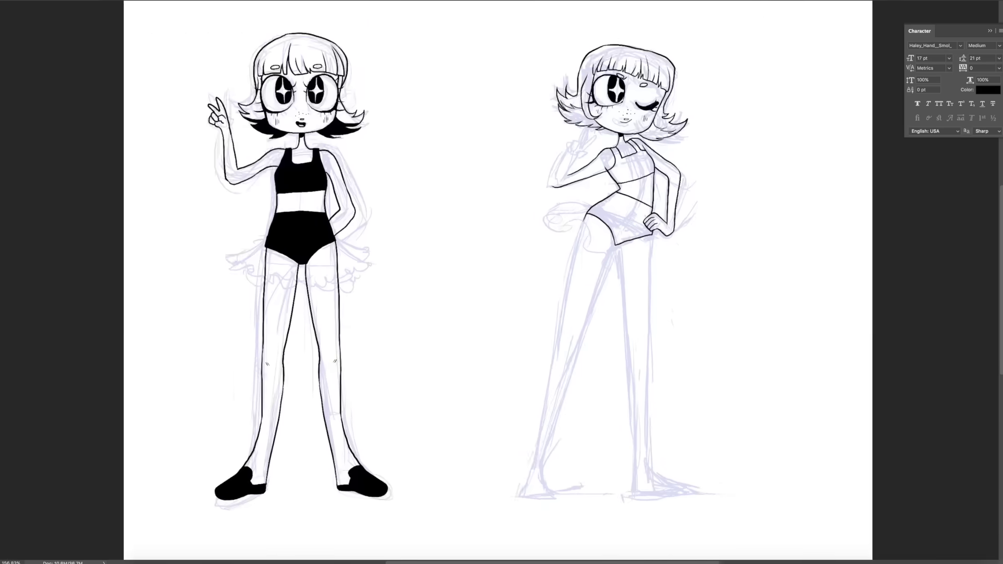
Ink the fingers of the raised hand
scroll(501, 282, up, 2)
scroll(501, 282, up, 1)
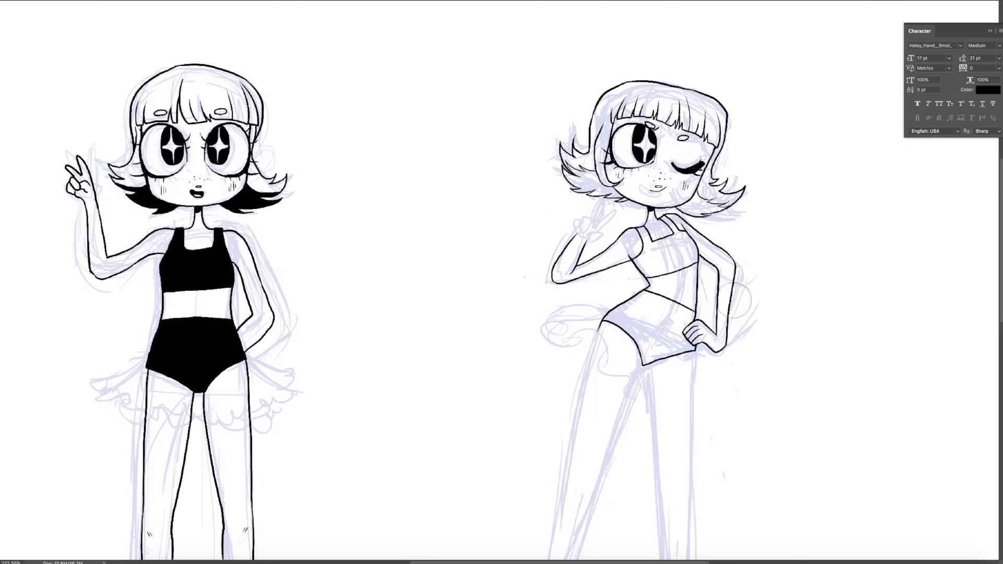
scroll(657, 209, up, 3)
mouse_move(524, 249)
mouse_down()
mouse_move(535, 225)
mouse_move(544, 244)
mouse_move(562, 192)
mouse_move(565, 242)
mouse_move(541, 259)
mouse_move(559, 245)
mouse_move(538, 250)
mouse_up()
scroll(627, 282, down, 5)
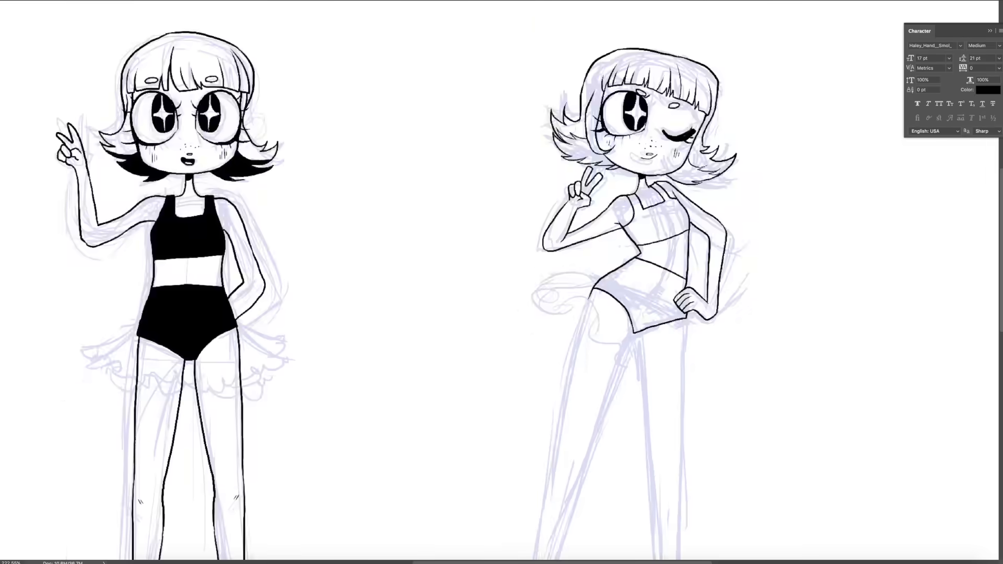
scroll(627, 282, up, 4)
Select the hip hand, nudge it slightly left and rotate it about 8 degrees
drag(710, 198, 669, 282)
key(ctrl+t)
drag(692, 318, 684, 316)
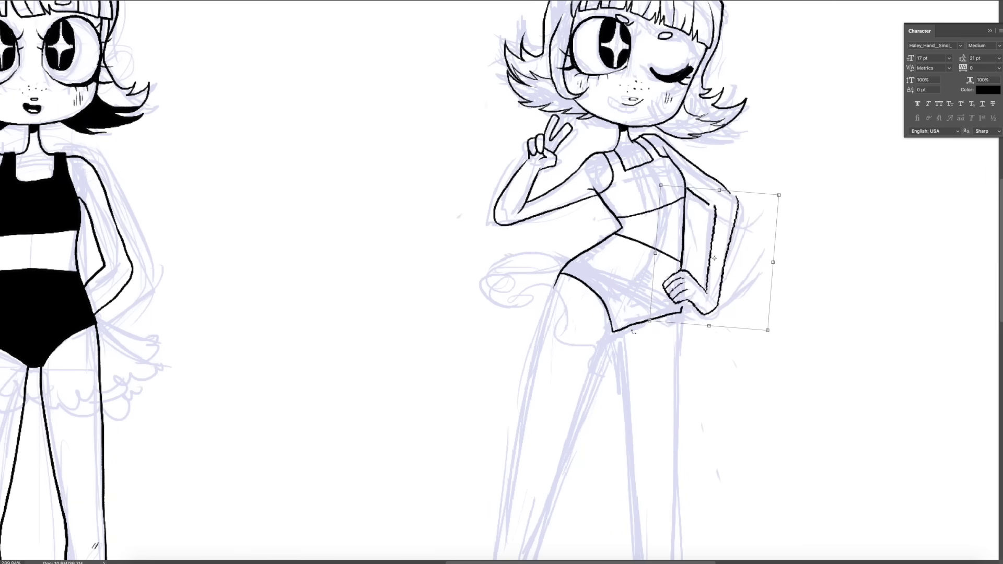
drag(799, 329, 790, 342)
key(Return)
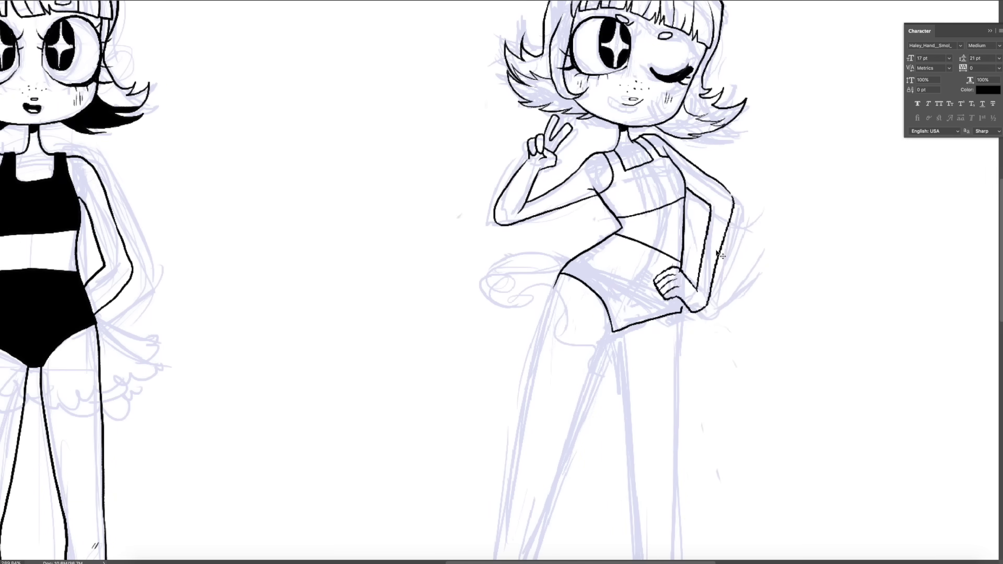
Erase the forearm line above the hand and re-ink the fist, wrist and outer forearm
mouse_move(731, 199)
mouse_down()
mouse_move(698, 278)
mouse_move(690, 266)
mouse_move(678, 273)
mouse_move(682, 309)
mouse_up()
key(b)
mouse_move(685, 312)
mouse_down()
mouse_move(712, 275)
mouse_move(734, 196)
mouse_up()
drag(688, 281, 701, 291)
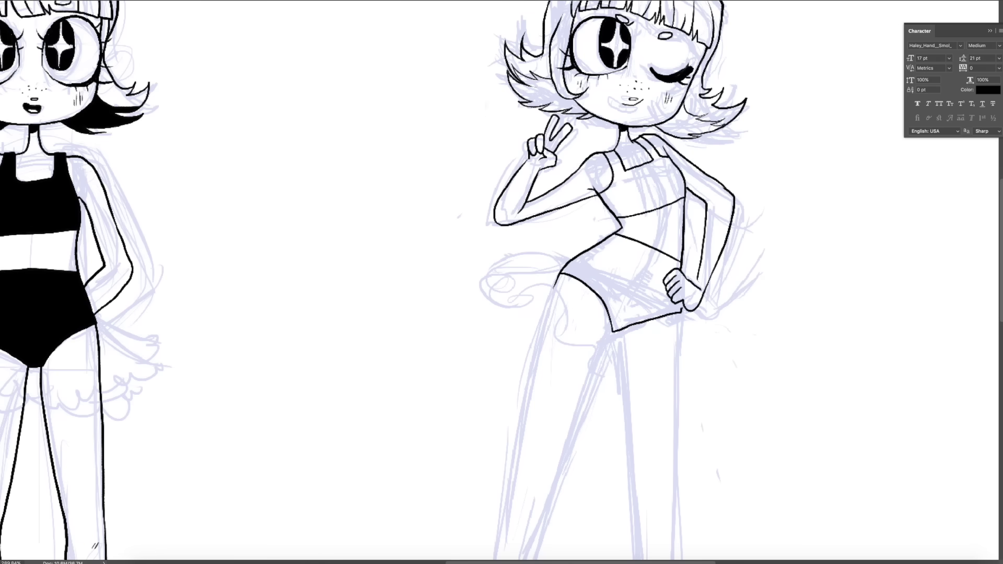
Ink the hip line and the left leg's outer edge down to a trimmed foot outline
mouse_move(470, 366)
mouse_down()
mouse_move(486, 313)
mouse_move(575, 173)
mouse_up()
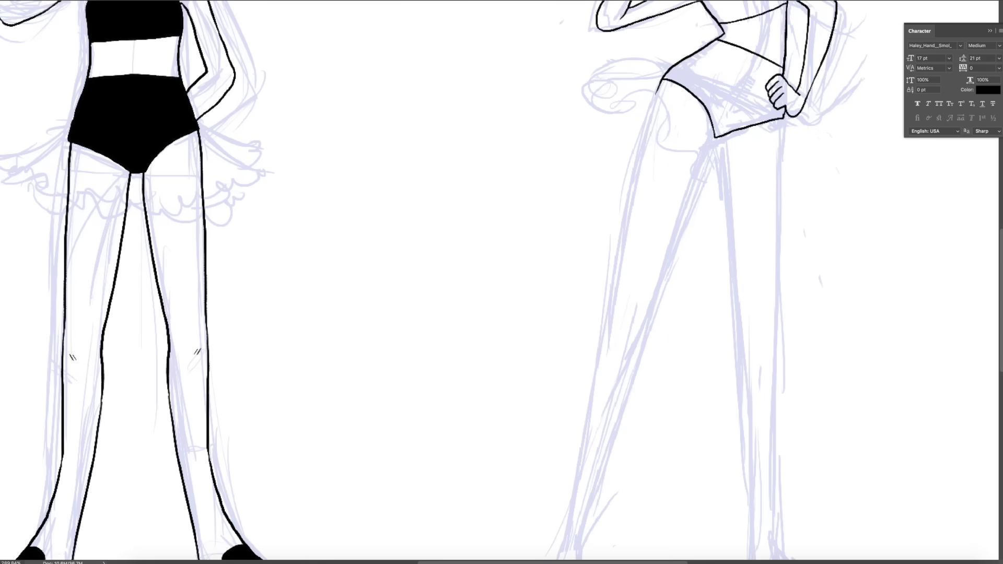
drag(661, 79, 627, 206)
scroll(499, 413, down, 3)
mouse_move(568, 529)
mouse_down()
mouse_move(522, 532)
mouse_move(555, 464)
mouse_up()
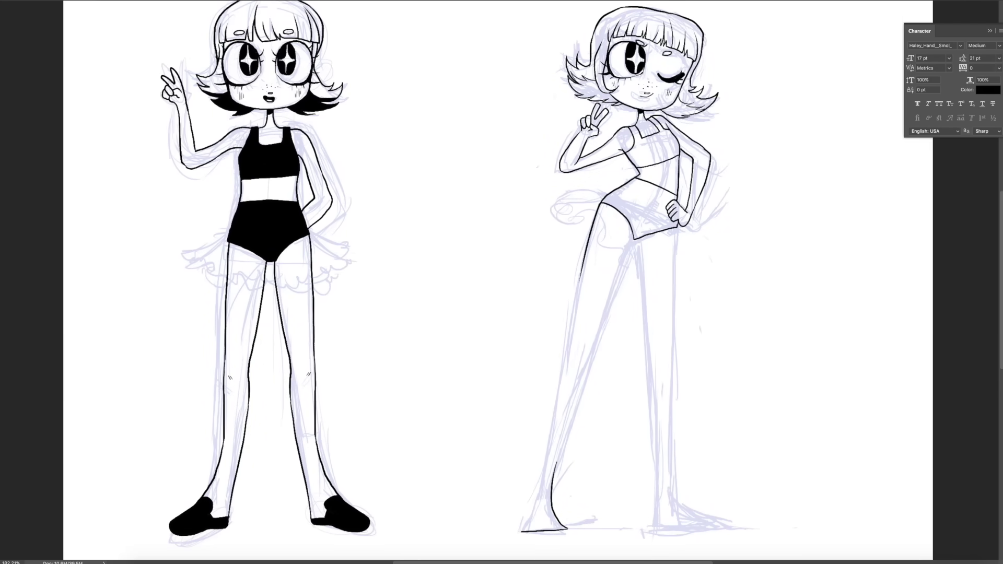
drag(558, 460, 632, 243)
drag(582, 270, 554, 438)
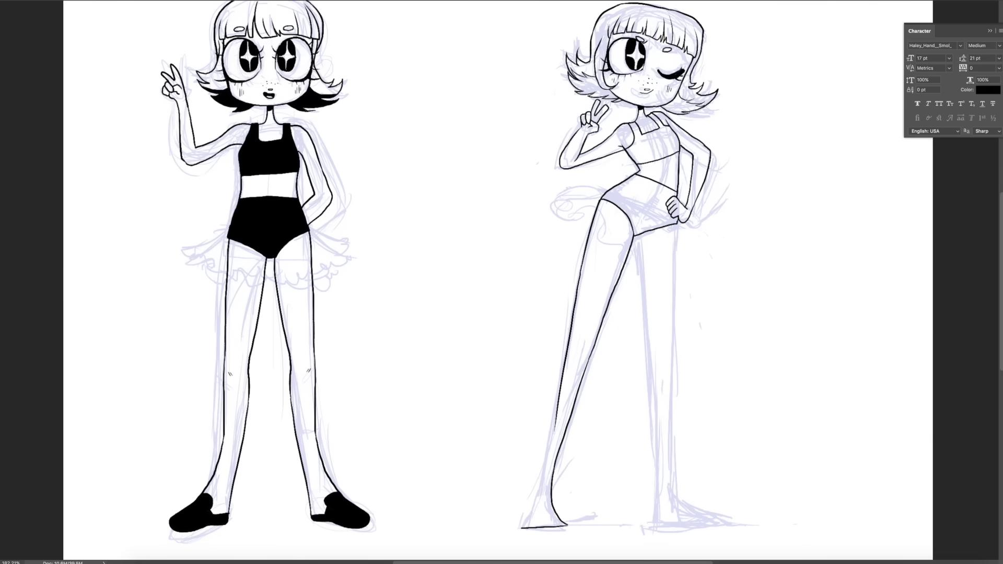
drag(564, 367, 536, 490)
click(566, 525)
Ink the right leg down around its foot and redraw the left foot's heel and toe
drag(678, 222, 674, 426)
mouse_move(674, 366)
mouse_down()
mouse_move(676, 487)
mouse_move(716, 528)
mouse_up()
mouse_move(674, 475)
mouse_down()
mouse_move(729, 523)
mouse_move(659, 418)
mouse_move(635, 238)
mouse_up()
key(ctrl+z)
scroll(501, 283, up, 3)
scroll(502, 282, down, 2)
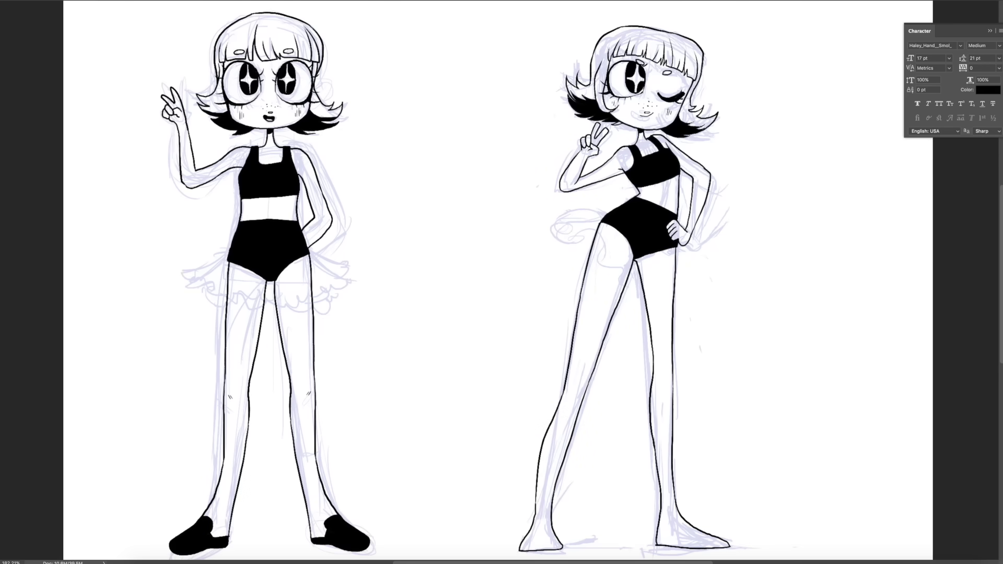
mouse_move(549, 517)
mouse_down()
mouse_move(523, 549)
mouse_move(559, 549)
mouse_up()
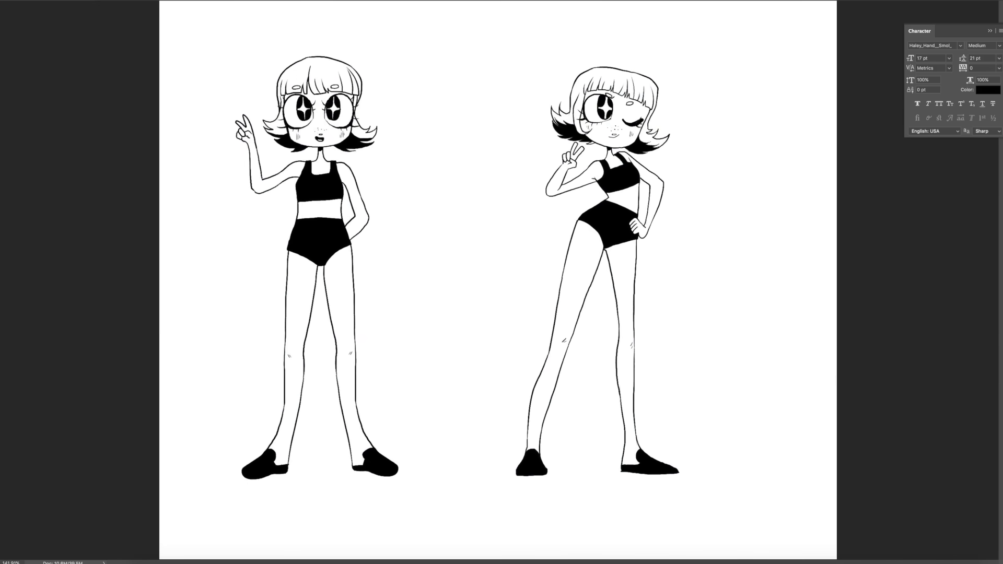
Erase the tip of the right shoe's toe
drag(678, 469, 672, 474)
scroll(564, 6, up, 3)
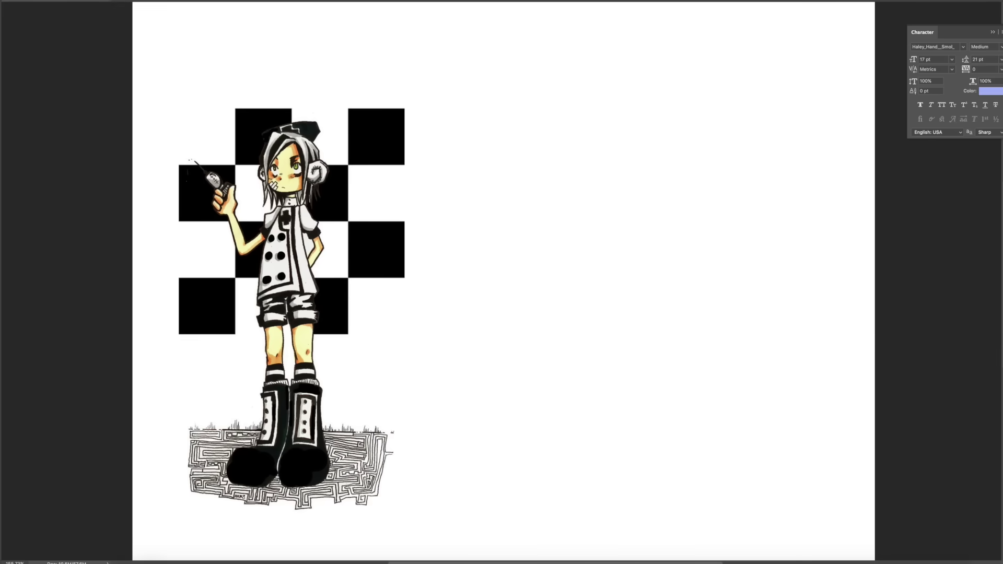
Mark up the existing character in red with notes, body centre lines, boot guides and arrows
drag(244, 174, 320, 166)
drag(285, 137, 284, 191)
mouse_move(260, 153)
mouse_down()
mouse_move(233, 130)
mouse_move(254, 127)
mouse_up()
drag(193, 160, 224, 180)
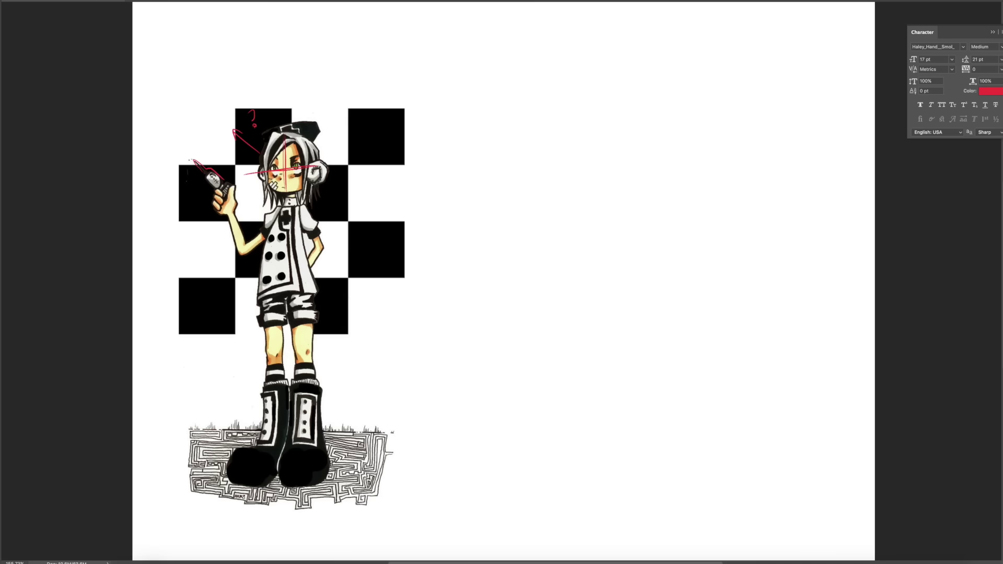
drag(265, 213, 308, 211)
mouse_move(285, 209)
mouse_down()
mouse_move(282, 314)
mouse_move(313, 285)
mouse_up()
drag(305, 314, 300, 473)
mouse_move(230, 478)
mouse_down()
mouse_move(345, 458)
mouse_move(348, 484)
mouse_up()
key(ctrl+z)
drag(233, 478, 274, 456)
drag(327, 460, 344, 483)
drag(313, 213, 314, 271)
drag(264, 241, 185, 183)
Start a new figure: head circle with guides, centre stem, ground line and a cross-topped nurse hat
drag(621, 114, 625, 116)
mouse_move(587, 199)
mouse_down()
mouse_move(656, 195)
mouse_move(626, 194)
mouse_up()
mouse_move(596, 148)
mouse_down()
mouse_move(650, 142)
mouse_move(624, 167)
mouse_up()
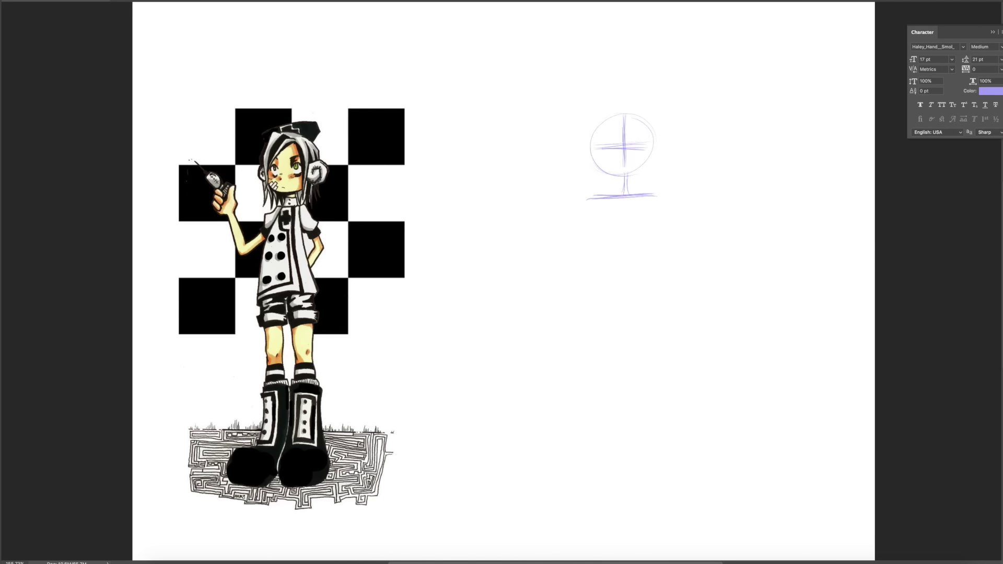
drag(606, 103, 601, 196)
mouse_move(604, 139)
mouse_down()
mouse_move(642, 114)
mouse_move(643, 194)
mouse_move(637, 172)
mouse_up()
drag(578, 105, 663, 97)
mouse_move(584, 102)
mouse_down()
mouse_move(596, 125)
mouse_move(622, 111)
mouse_up()
drag(613, 104, 633, 103)
Add hair strokes, round glasses, eyebrows and neck lines to the new head
drag(609, 175, 606, 196)
drag(643, 169, 633, 192)
mouse_move(611, 118)
mouse_down()
mouse_move(607, 153)
mouse_move(641, 157)
mouse_up()
mouse_move(598, 131)
mouse_down()
mouse_move(620, 160)
mouse_move(622, 147)
mouse_up()
mouse_move(628, 143)
mouse_down()
mouse_move(643, 156)
mouse_move(617, 126)
mouse_up()
drag(627, 132, 643, 128)
drag(601, 204, 602, 235)
drag(648, 200, 647, 229)
Replace the glasses with an eye-level guide, a fringe stroke and round eyes
drag(595, 150, 654, 152)
drag(601, 126, 654, 157)
mouse_move(604, 145)
mouse_down()
mouse_move(643, 144)
mouse_move(604, 165)
mouse_up()
drag(647, 116, 630, 163)
mouse_move(606, 132)
mouse_down()
mouse_move(605, 153)
mouse_move(636, 153)
mouse_up()
mouse_move(609, 134)
mouse_down()
mouse_move(616, 155)
mouse_move(650, 151)
mouse_up()
Sketch the neck, a boxy torso, a shoulder line and the skirt's base and left edge
mouse_move(606, 202)
mouse_down()
mouse_move(605, 263)
mouse_move(607, 250)
mouse_up()
mouse_move(598, 251)
mouse_down()
mouse_move(649, 250)
mouse_move(650, 263)
mouse_up()
mouse_move(646, 212)
mouse_down()
mouse_move(648, 282)
mouse_move(699, 296)
mouse_up()
drag(572, 295, 682, 294)
drag(606, 254, 566, 295)
Redraw the torso and neck, add small arms and leg lines, and erase the facial features
drag(650, 196, 648, 248)
mouse_move(625, 173)
mouse_down()
mouse_move(627, 195)
mouse_move(588, 217)
mouse_up()
drag(648, 193, 662, 222)
mouse_move(593, 222)
mouse_down()
mouse_move(605, 228)
mouse_move(585, 323)
mouse_up()
drag(653, 225, 664, 281)
drag(601, 224, 604, 323)
key(e)
drag(616, 173, 645, 157)
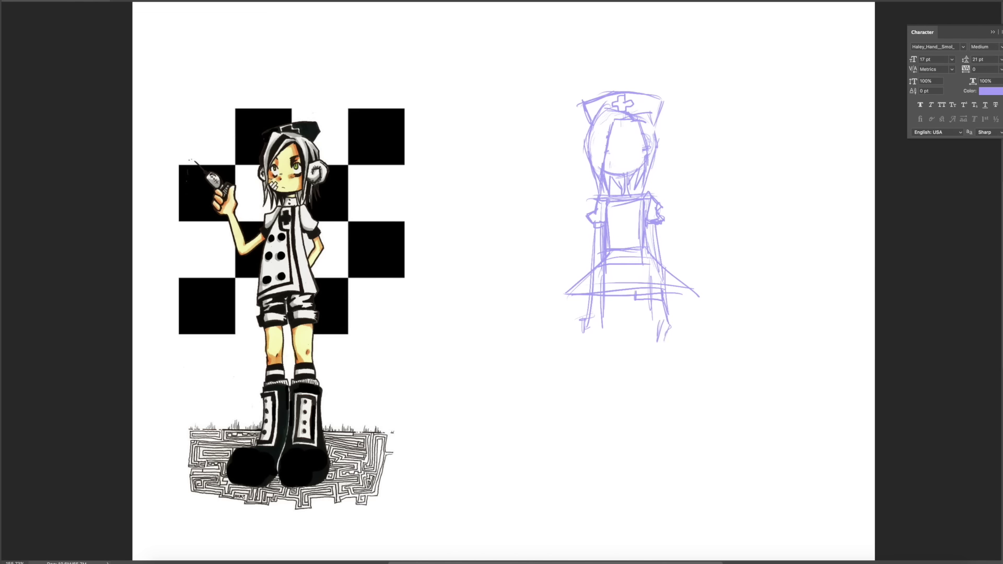
Sketch both legs down to two boots, extending the ground line and skirt lines
drag(648, 298, 647, 447)
drag(611, 298, 609, 432)
drag(604, 410, 625, 413)
drag(606, 454, 650, 465)
drag(575, 472, 698, 468)
mouse_move(648, 418)
mouse_down()
mouse_move(690, 460)
mouse_move(639, 466)
mouse_up()
drag(620, 352, 616, 410)
drag(588, 290, 661, 293)
Add a torso centre line, V shape and skirt diagonals, and refine the left boot
drag(640, 204, 635, 243)
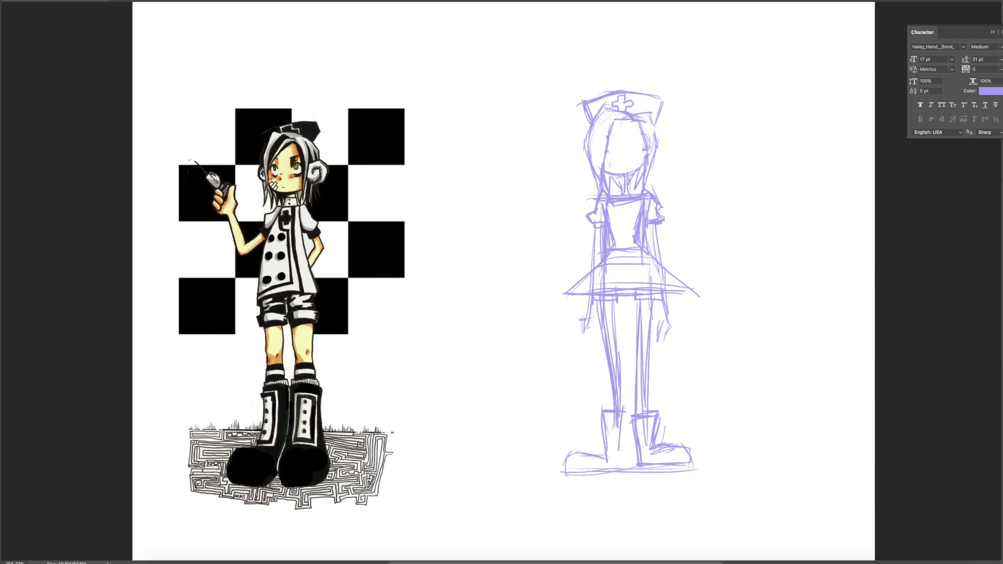
mouse_move(624, 201)
mouse_down()
mouse_move(624, 289)
mouse_move(626, 249)
mouse_up()
mouse_move(614, 218)
mouse_down()
mouse_move(624, 247)
mouse_move(671, 290)
mouse_up()
drag(622, 251, 591, 293)
drag(622, 417, 620, 467)
drag(596, 453, 567, 476)
drag(598, 418, 597, 462)
drag(592, 418, 630, 415)
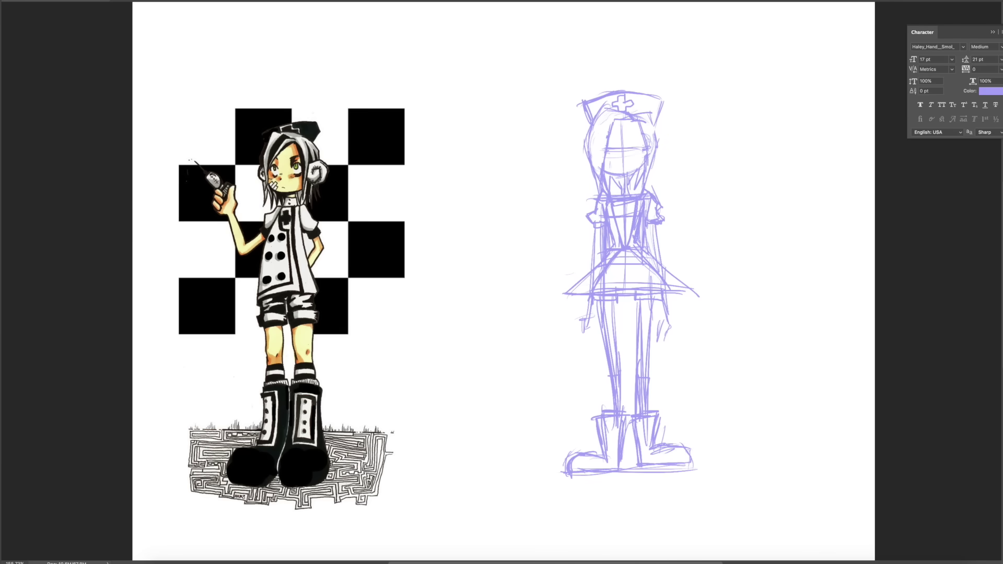
Add a hair bun on the right, a hair curve on the left and round eyes
drag(648, 121, 659, 168)
drag(584, 128, 592, 173)
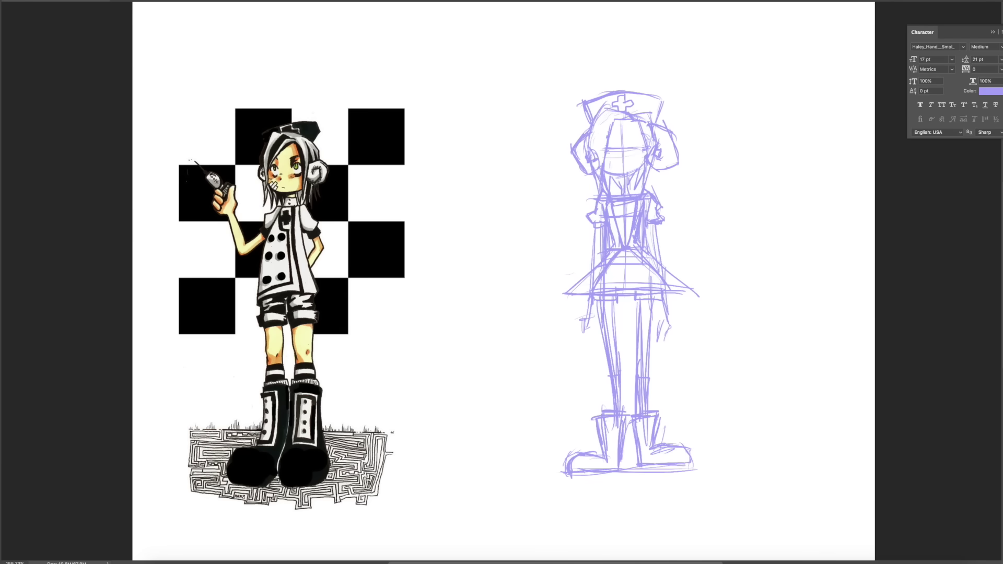
scroll(638, 168, up, 2)
drag(601, 124, 629, 125)
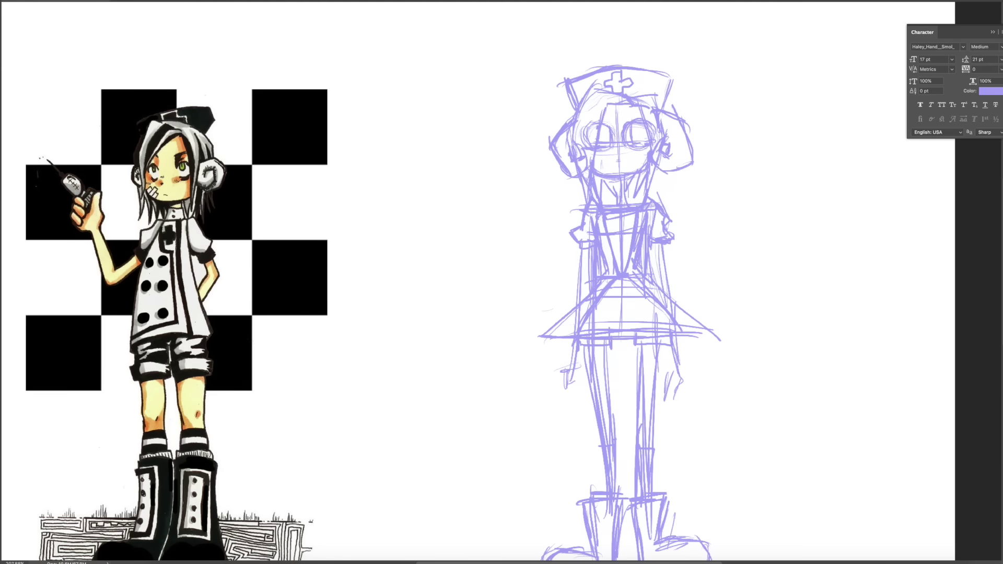
scroll(597, 236, down, 2)
Copy the sketch's left half to a new layer, flip it and place it on the right
key(m)
drag(504, 58, 605, 554)
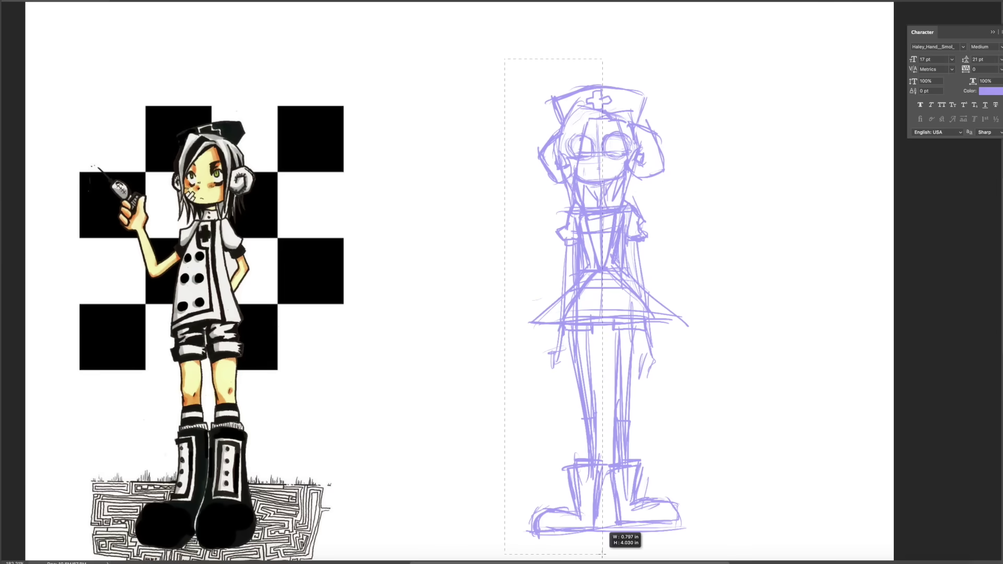
key(ctrl+j)
key(ctrl+t)
drag(546, 238, 625, 243)
key(Return)
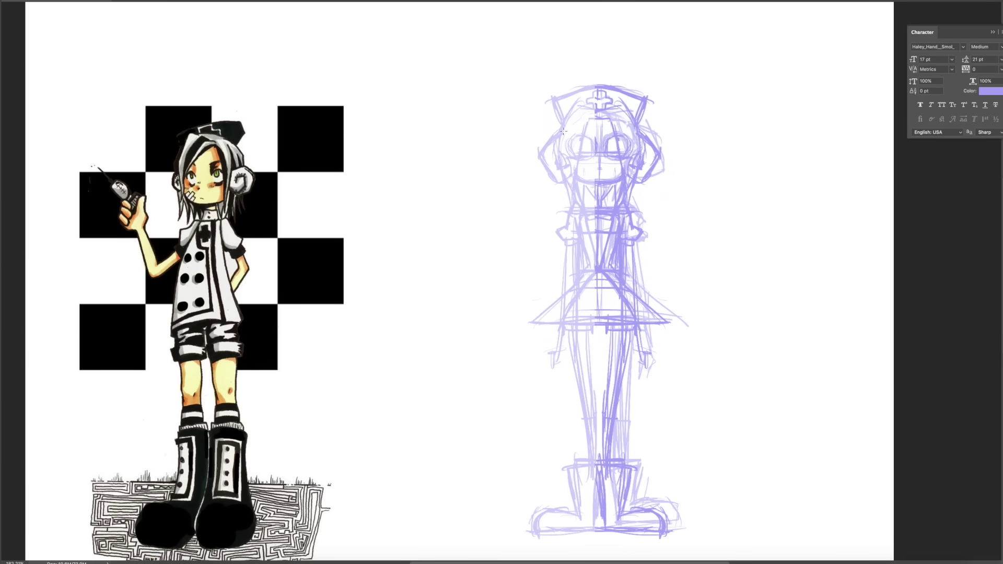
Delete the old right-half sketch lines and clear the selection
scroll(625, 243, up, 3)
scroll(625, 243, down, 4)
drag(710, 58, 620, 495)
key(Delete)
key(ctrl+d)
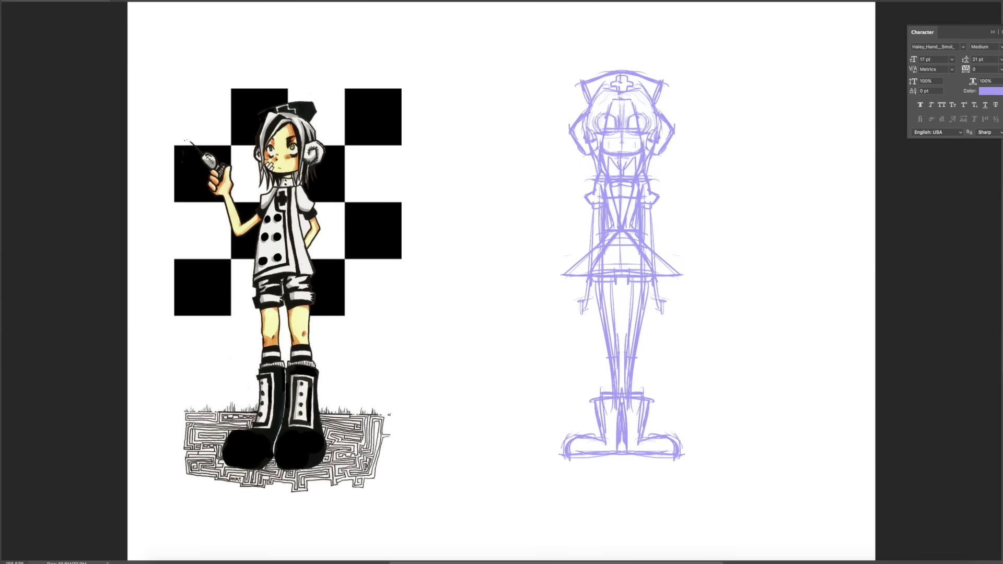
scroll(674, 89, up, 3)
scroll(674, 89, up, 3)
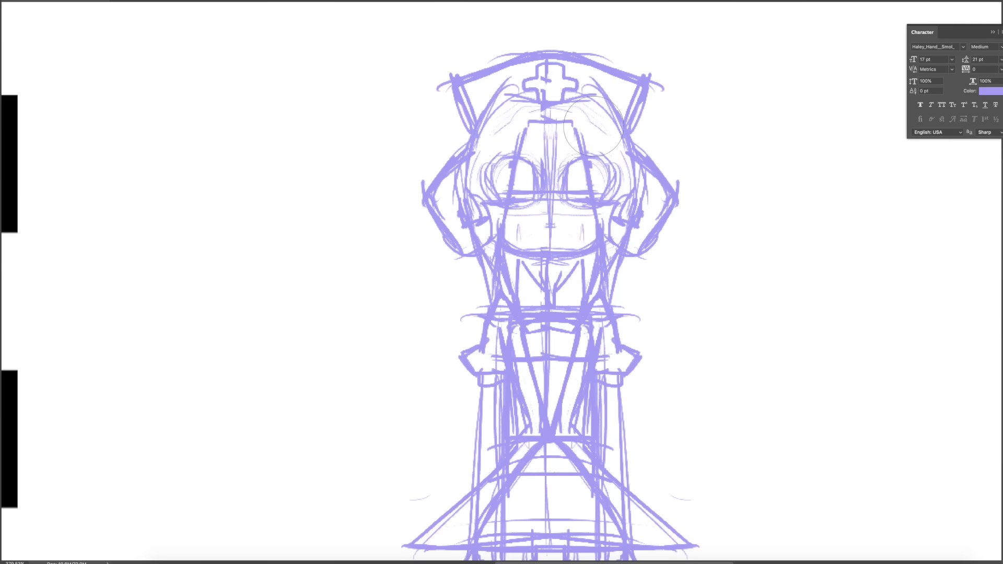
scroll(731, 52, down, 3)
Duplicate the sketch layer and clear leftover right-side lines from it
right_click(958, 194)
click(982, 233)
key(Return)
drag(768, 24, 635, 529)
key(Delete)
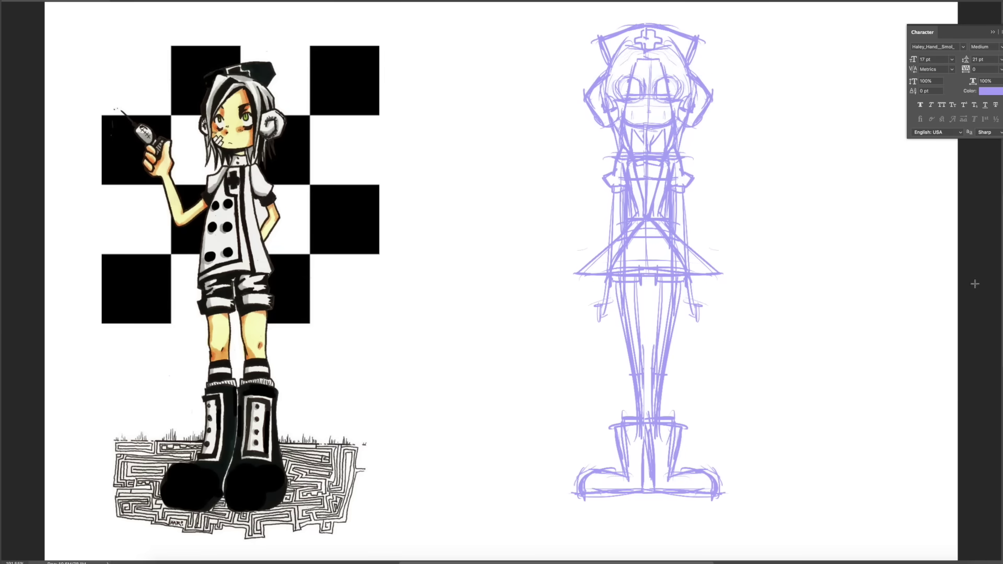
Draw a bold eye circle, hair strokes near the top and eye, and rework the hat cross
scroll(580, 82, up, 2)
scroll(580, 82, up, 3)
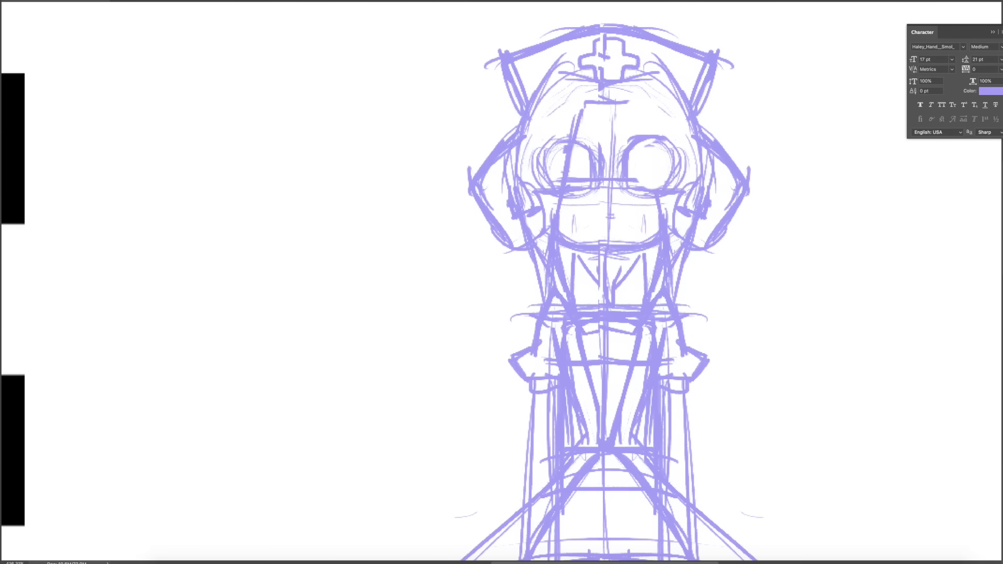
drag(653, 137, 643, 194)
drag(630, 78, 674, 119)
drag(553, 57, 578, 73)
drag(640, 76, 679, 206)
drag(651, 108, 674, 183)
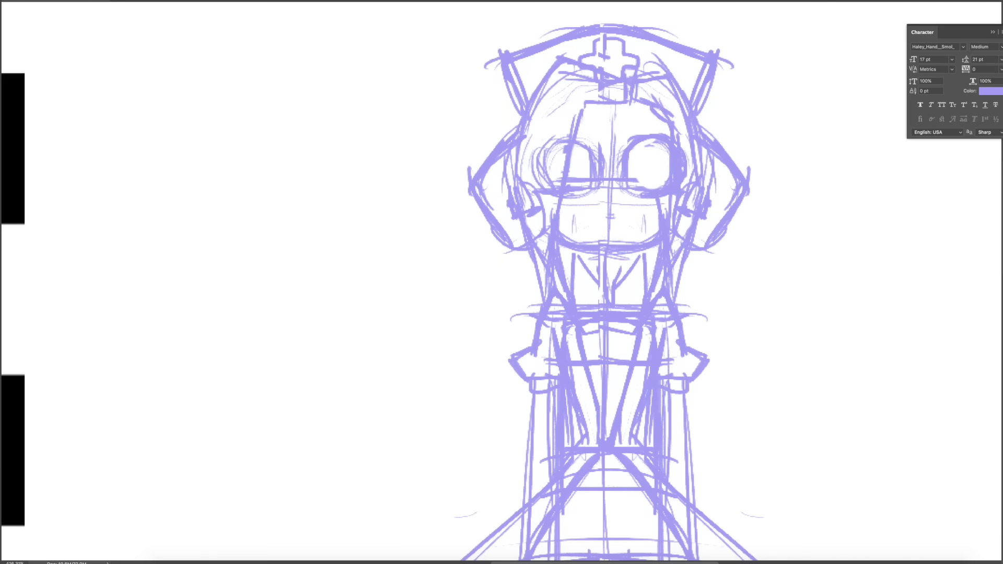
mouse_move(591, 36)
mouse_down()
mouse_move(661, 105)
mouse_move(588, 63)
mouse_up()
drag(624, 183, 565, 210)
key(ctrl+0)
key(ctrl+plus)
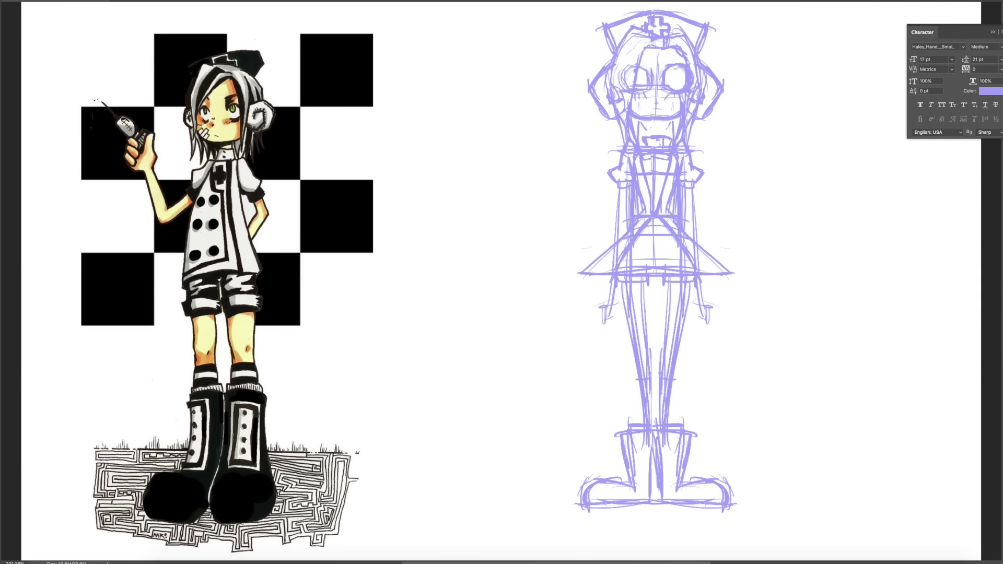
Sketch a syringe with finger rings and barrel in the left hand, plus the other hand
mouse_move(635, 297)
mouse_down()
mouse_move(603, 299)
mouse_move(593, 337)
mouse_up()
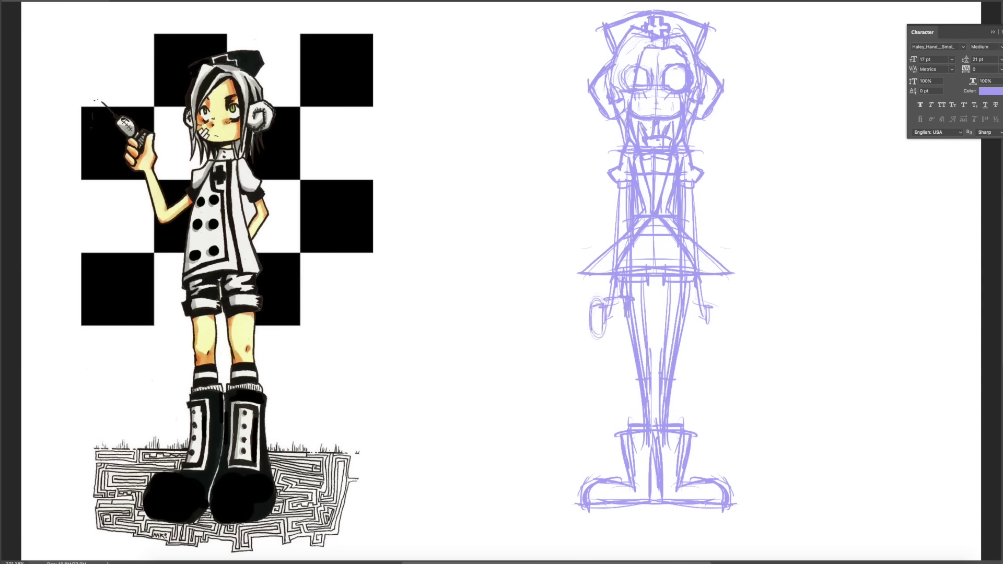
drag(585, 291, 607, 292)
drag(592, 305, 592, 342)
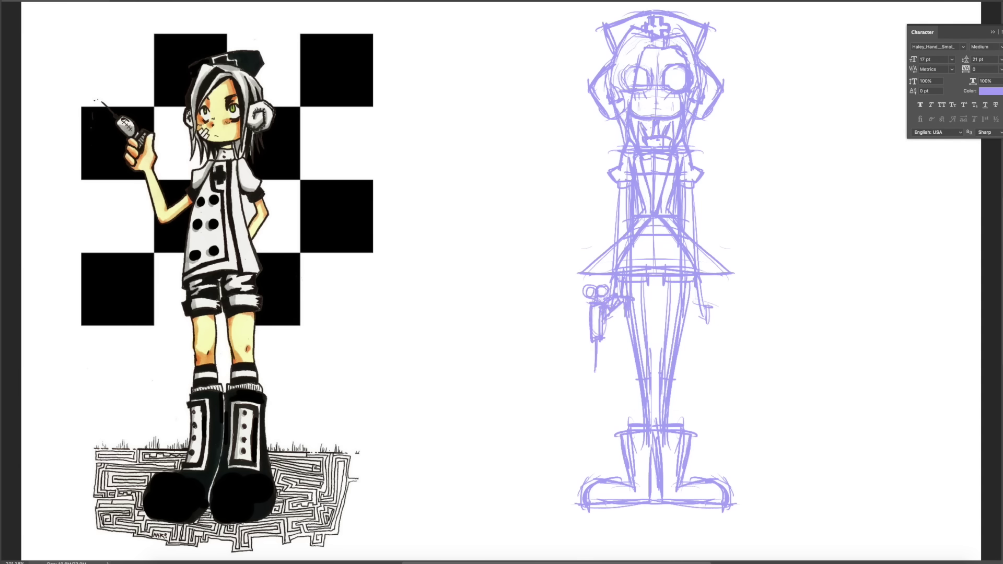
drag(729, 311, 708, 319)
Add strokes along the torso side and erase stray strokes inside the eye circle
drag(640, 180, 627, 230)
drag(643, 183, 637, 206)
drag(671, 189, 666, 223)
scroll(502, 282, right, 2)
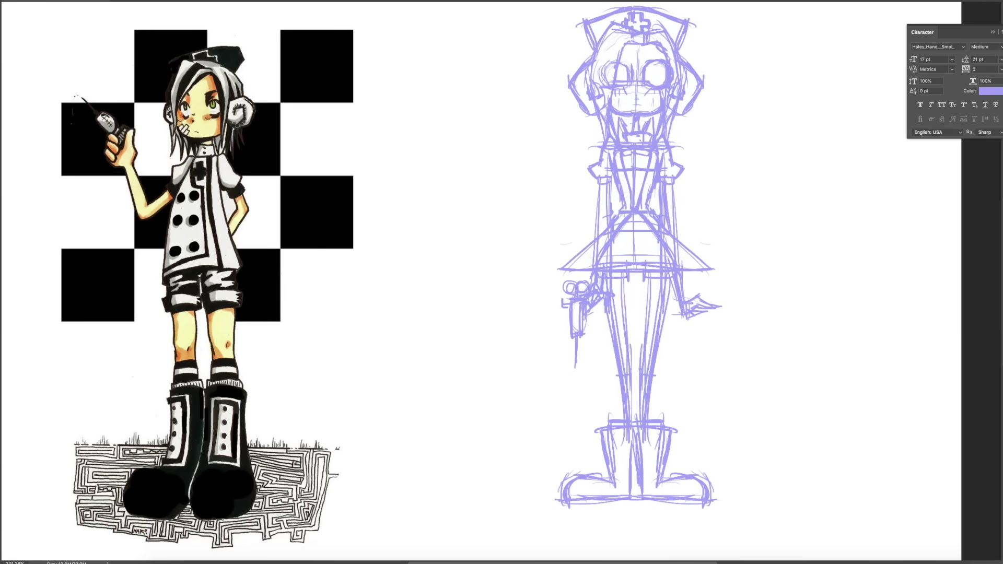
scroll(658, 30, up, 2)
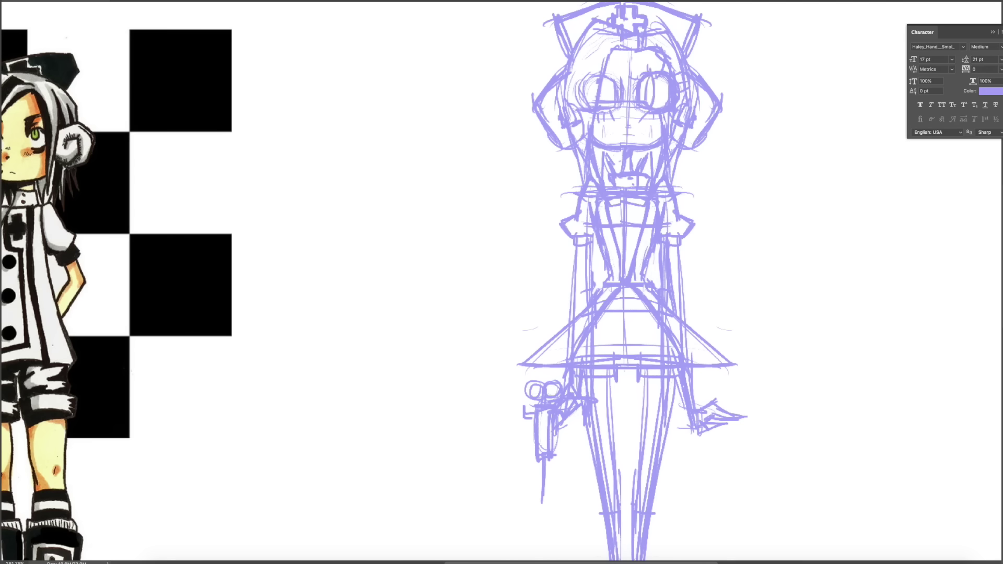
drag(650, 76, 651, 104)
Scroll over the sketch to review the eye strokes, undoing and then restoring them
scroll(502, 282, down, 2)
scroll(502, 282, up, 1)
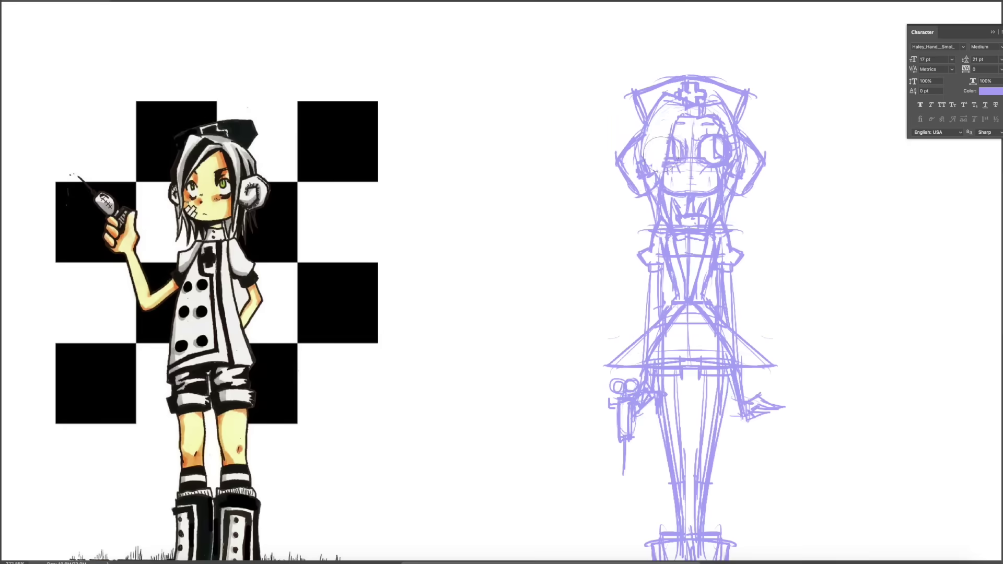
scroll(502, 282, down, 1)
scroll(501, 282, up, 3)
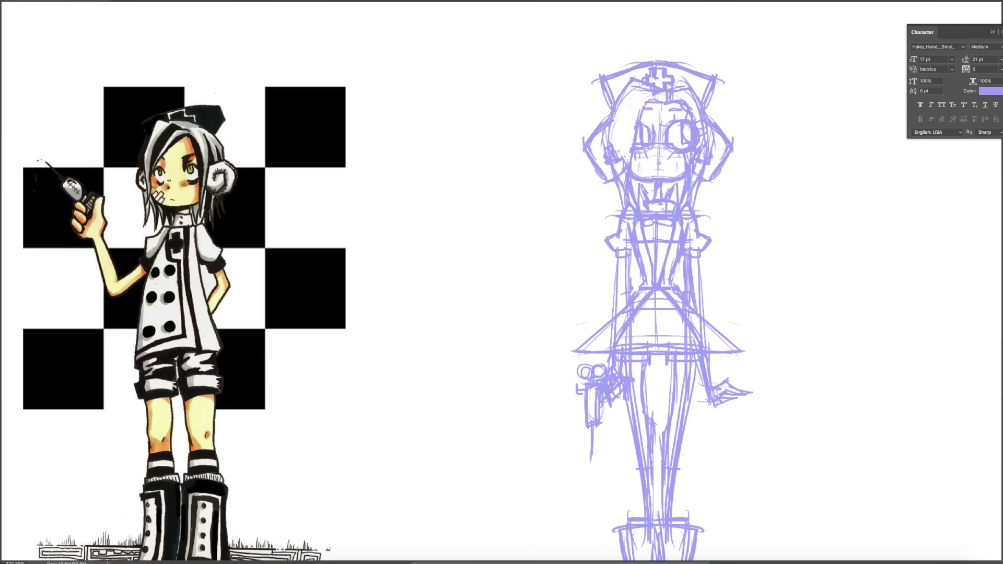
scroll(631, 160, down, 5)
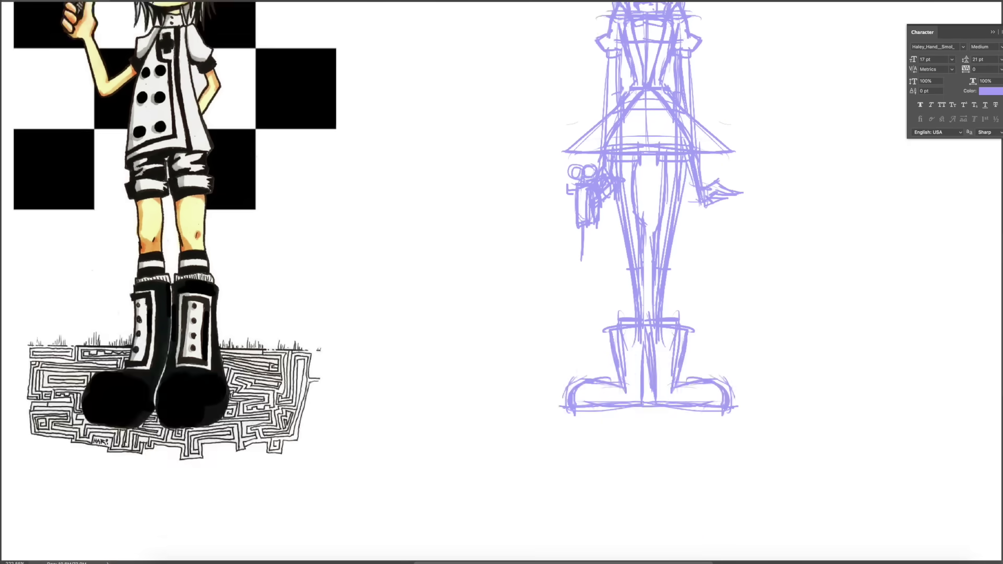
scroll(604, 159, up, 5)
scroll(555, 134, down, 2)
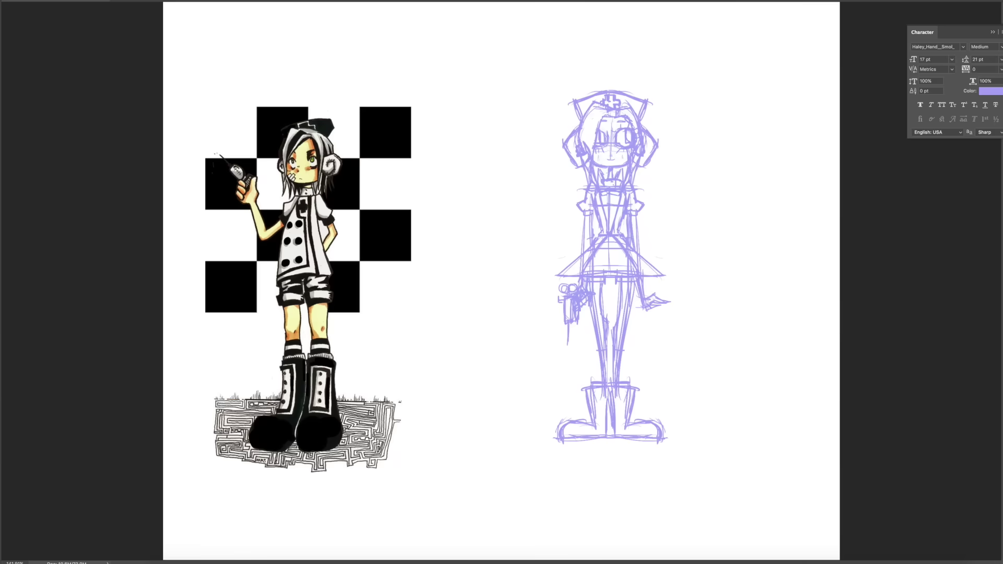
scroll(625, 119, up, 2)
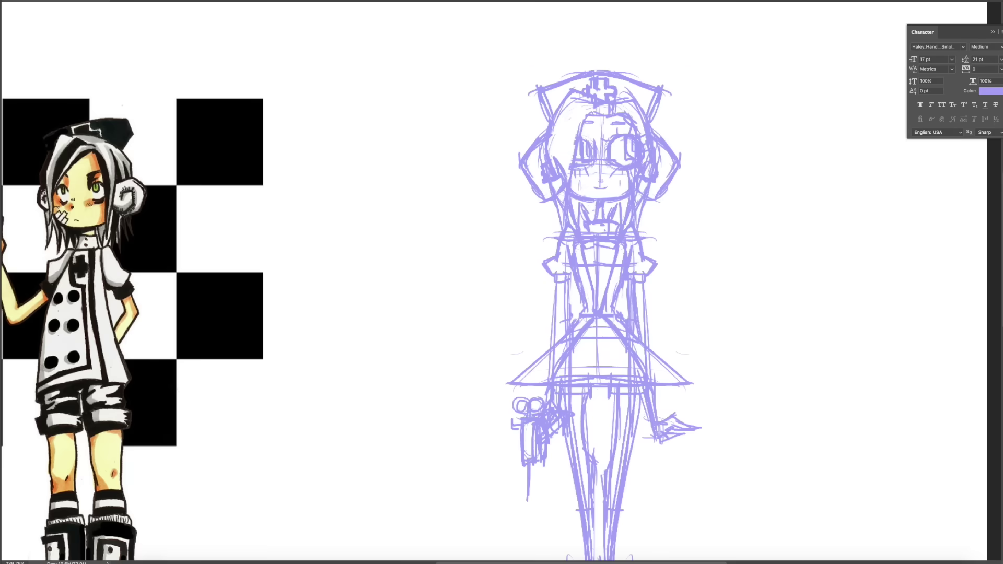
scroll(601, 282, up, 2)
scroll(601, 282, down, 2)
scroll(601, 282, down, 5)
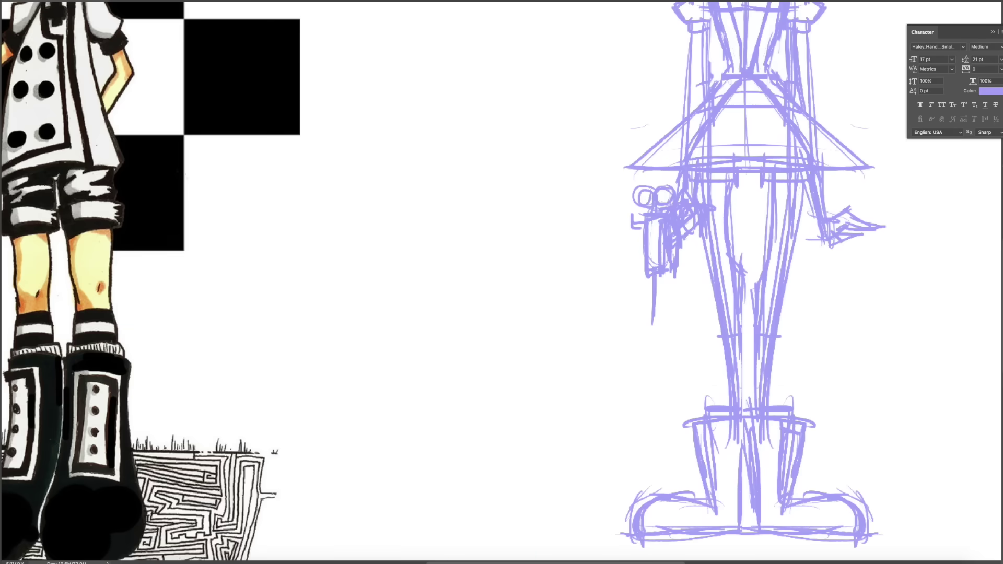
scroll(601, 282, down, 1)
scroll(601, 282, up, 3)
scroll(601, 282, down, 3)
scroll(669, 167, up, 3)
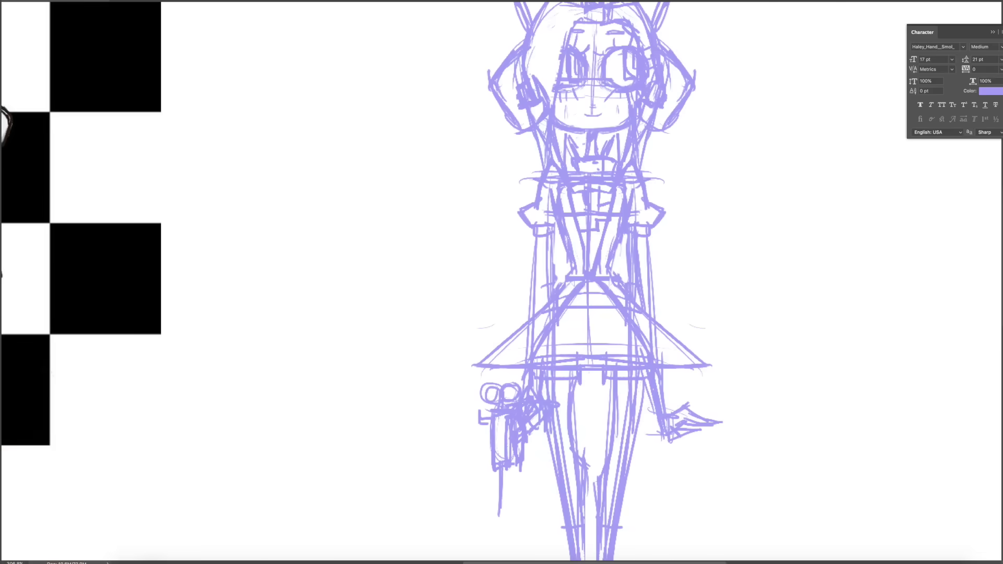
scroll(601, 282, down, 3)
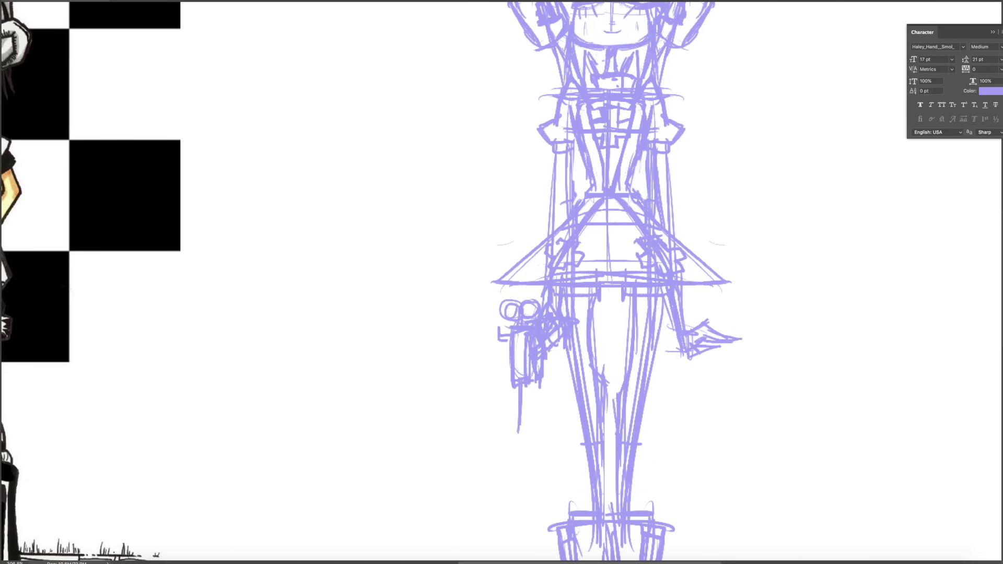
scroll(520, 51, up, 5)
scroll(520, 51, down, 2)
scroll(520, 52, up, 1)
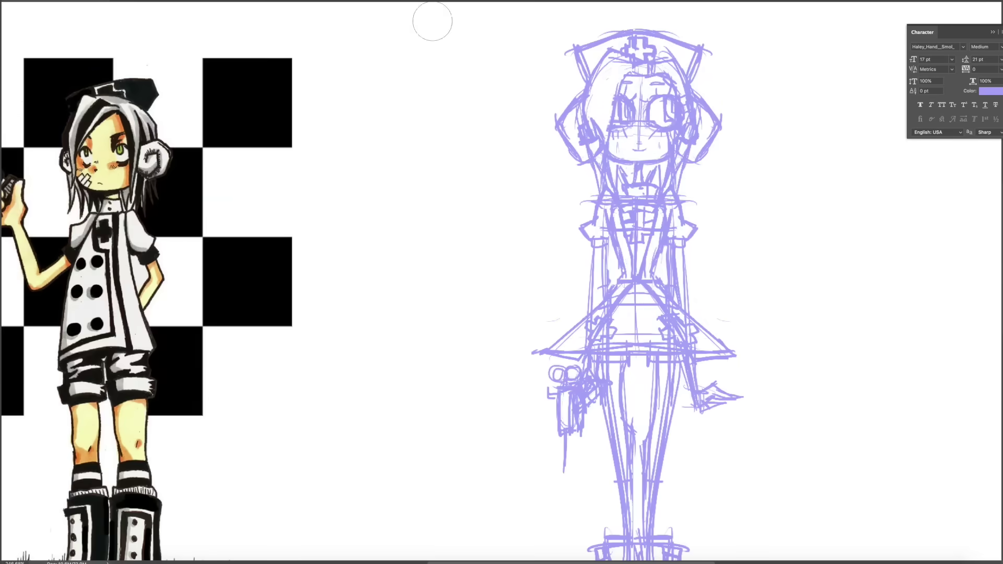
scroll(681, 104, up, 2)
key(ctrl+z)
key(ctrl+shift+z)
key(ctrl+shift+z)
key(ctrl+shift+z)
Fit the canvas in view to show both full figures side by side
key(ctrl+0)
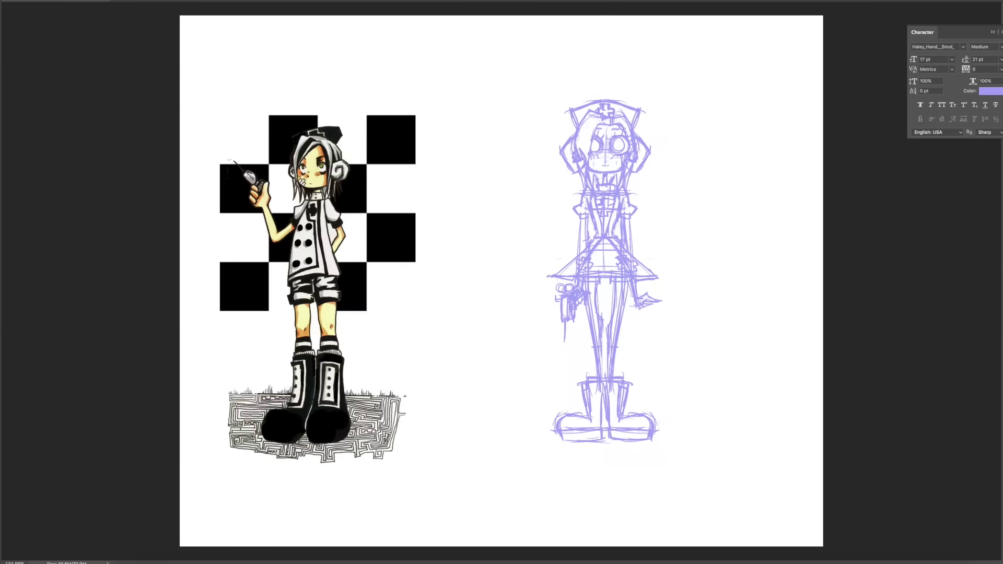
scroll(645, 153, up, 3)
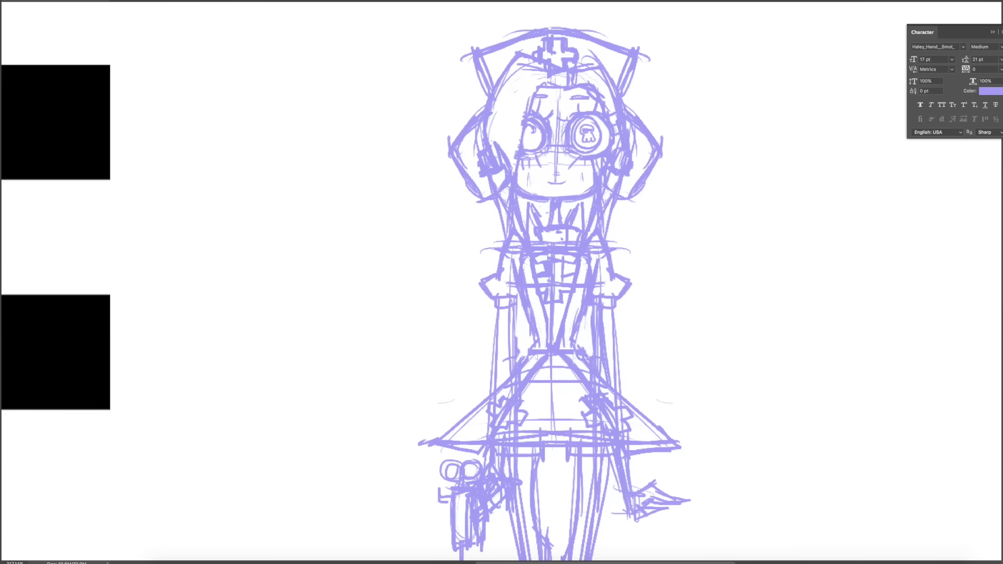
scroll(624, 140, down, 3)
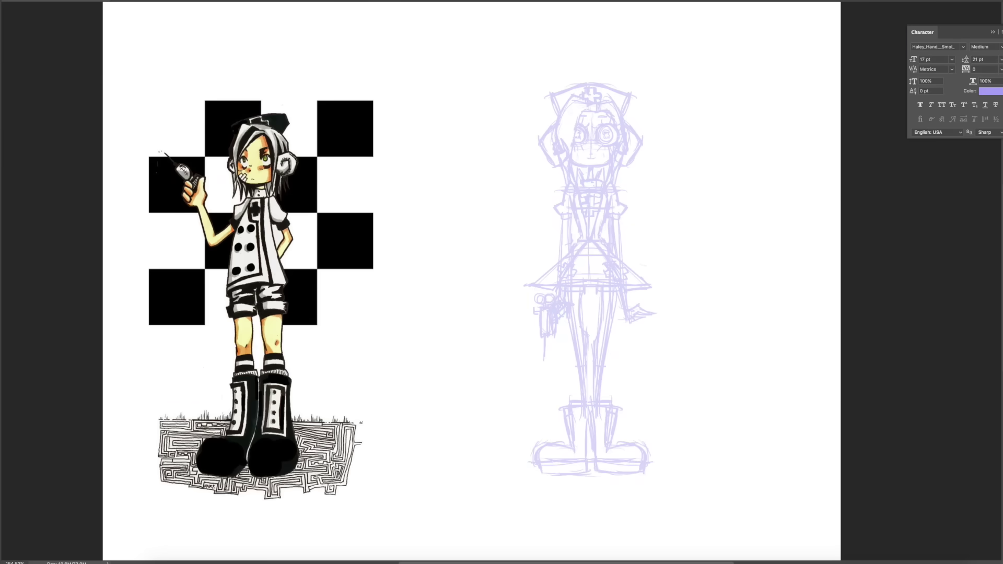
scroll(598, 131, up, 2)
scroll(598, 132, up, 2)
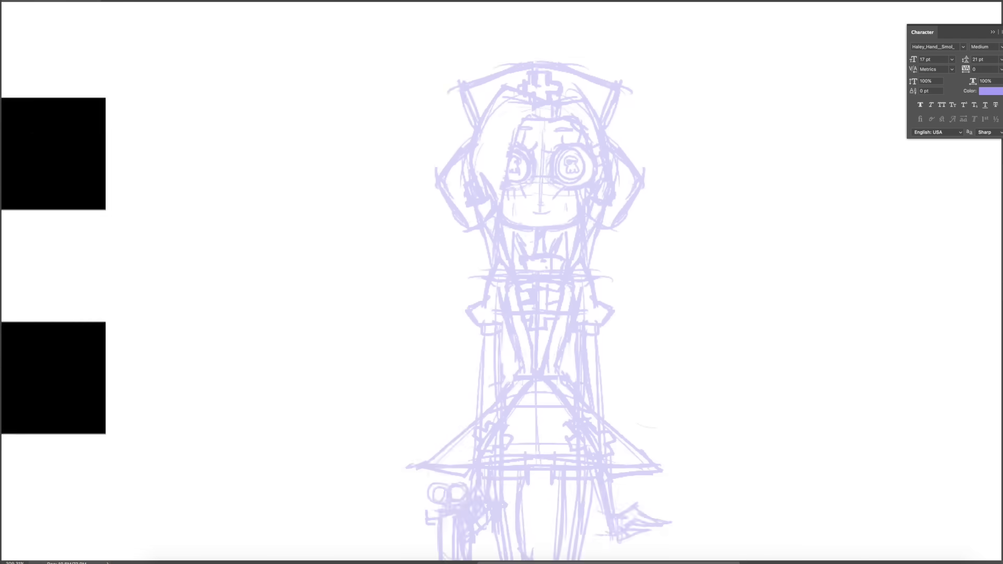
scroll(598, 132, up, 2)
scroll(598, 132, up, 3)
key(ctrl+0)
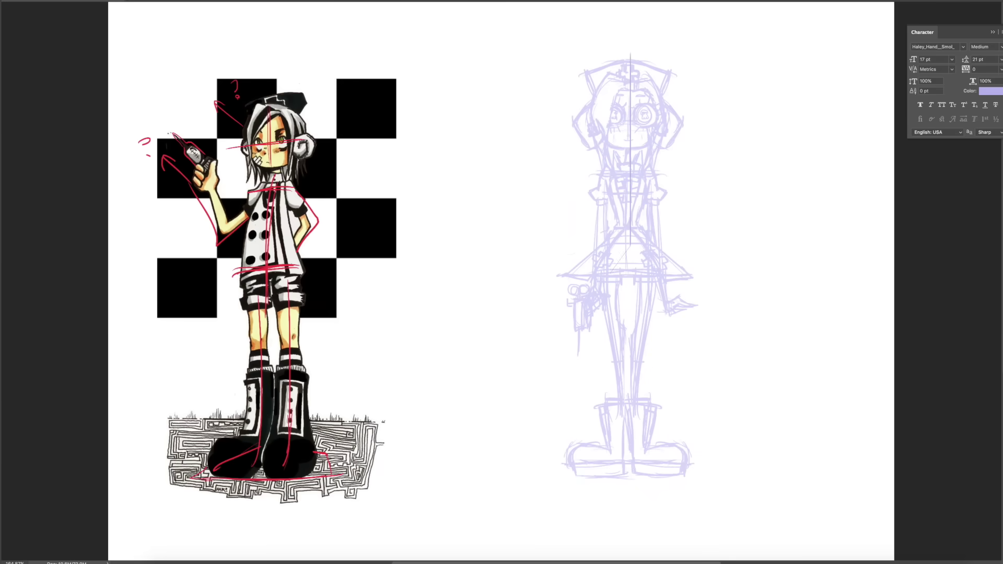
Draw a vertical centre line through the face and ink the left eye outline in black
drag(629, 27, 629, 492)
scroll(627, 120, up, 3)
scroll(627, 120, up, 2)
key(x)
mouse_move(641, 302)
mouse_down()
mouse_move(637, 256)
mouse_move(598, 238)
mouse_up()
drag(640, 302, 573, 324)
drag(577, 325, 575, 343)
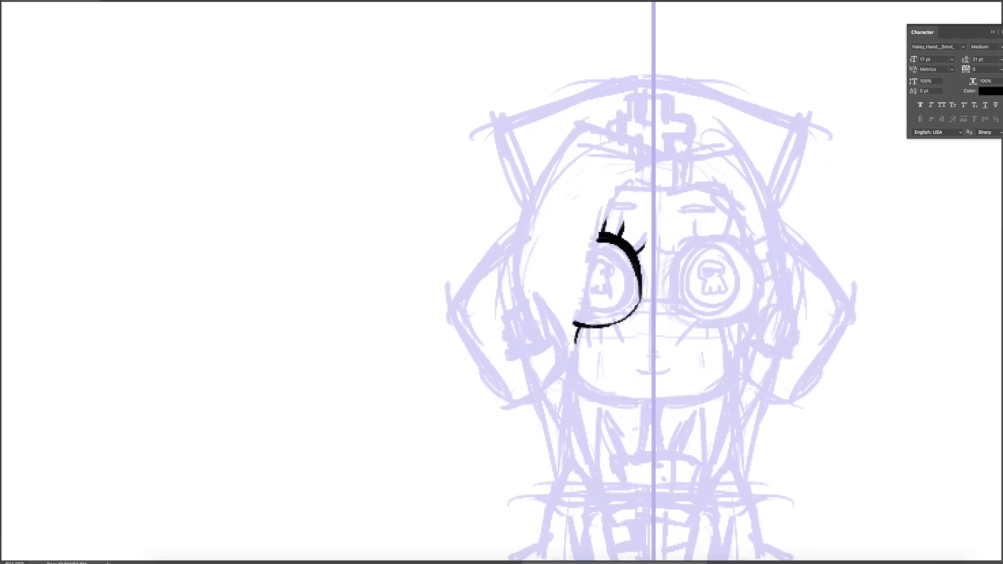
Ink the left eye's skull iris, highlight, outer ring, eyelashes and blush marks
drag(596, 247, 593, 249)
mouse_move(612, 283)
mouse_down()
mouse_move(590, 258)
mouse_move(615, 293)
mouse_move(592, 277)
mouse_up()
mouse_move(606, 235)
mouse_down()
mouse_move(562, 324)
mouse_move(577, 221)
mouse_up()
drag(556, 247, 543, 236)
drag(549, 275, 525, 268)
drag(547, 302, 536, 315)
drag(603, 354, 602, 369)
drag(592, 352, 591, 366)
drag(599, 349, 598, 368)
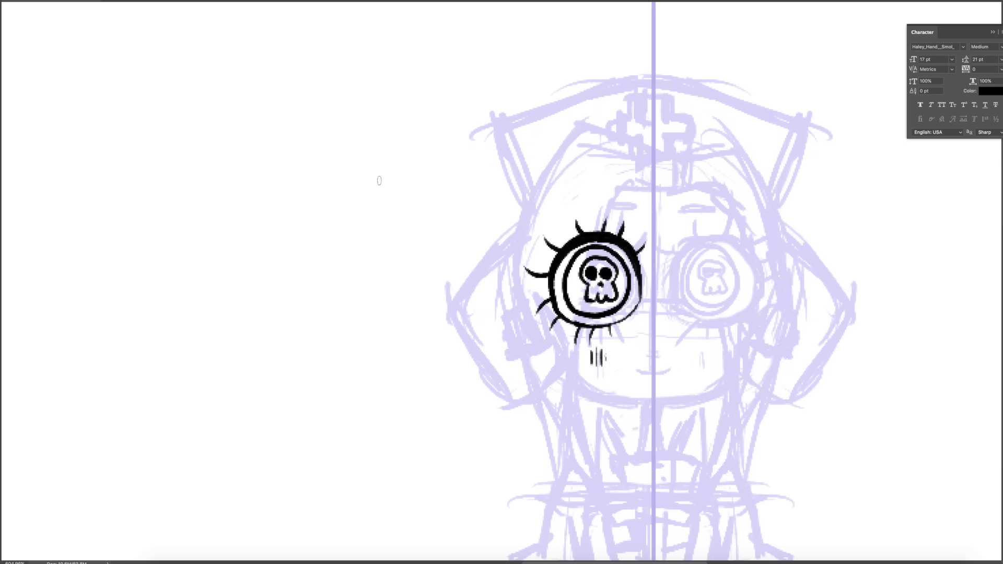
Duplicate the inked eye and place the mirrored copy as the right eye
key(ctrl+j)
key(ctrl+t)
drag(570, 277, 694, 277)
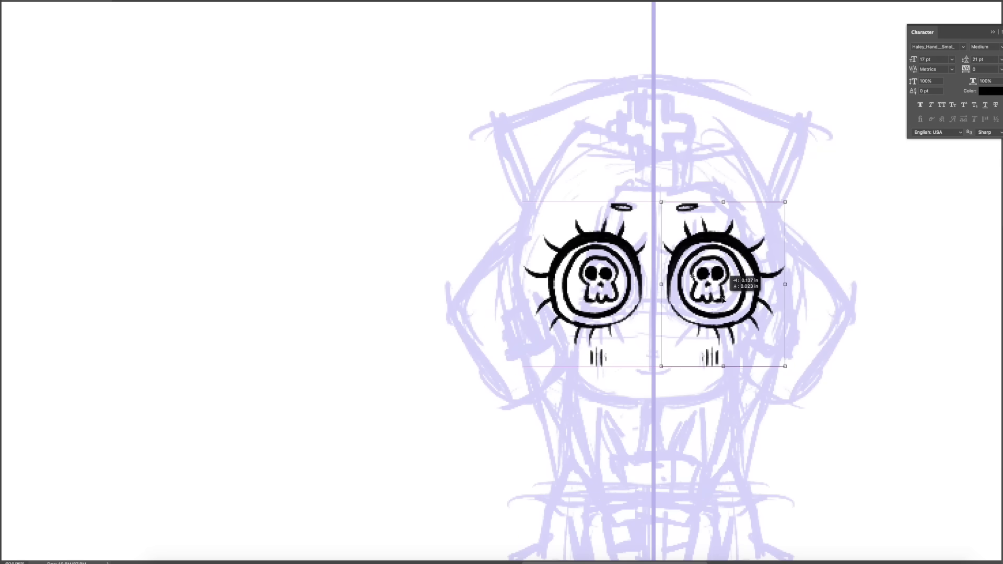
key(Return)
Ink the top of the head, the left half of the nurse cap and its cross
key(l)
drag(548, 199, 447, 240)
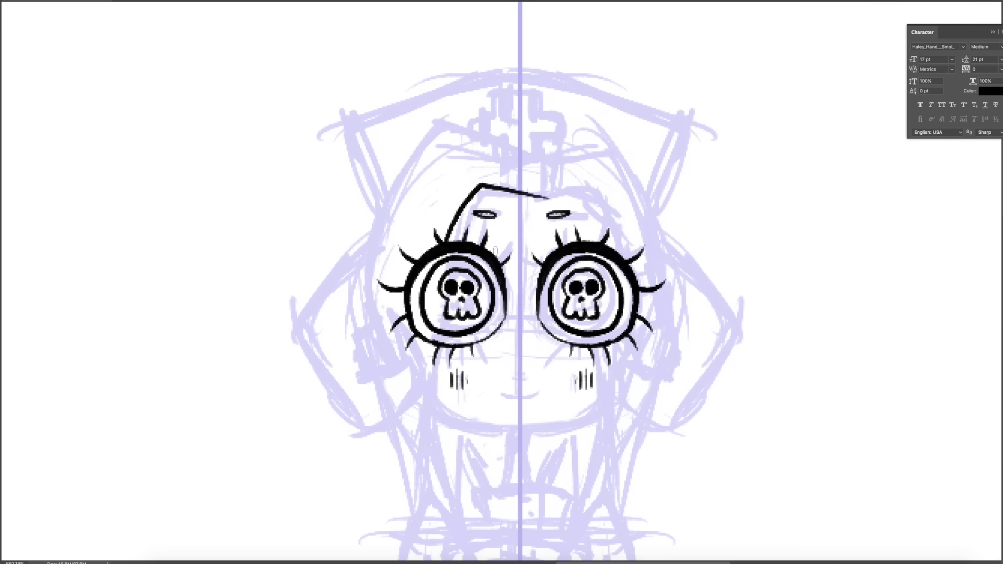
drag(524, 71, 372, 235)
mouse_move(521, 89)
mouse_down()
mouse_move(502, 154)
mouse_move(624, 157)
mouse_up()
Duplicate the cap half and flip it horizontally to complete the cap
key(ctrl+j)
key(ctrl+t)
right_click(459, 199)
click(481, 298)
key(Left)
key(Left)
key(Return)
Ink the hair lines framing the face, erase stray lashes, and add the chin line
drag(437, 269, 381, 282)
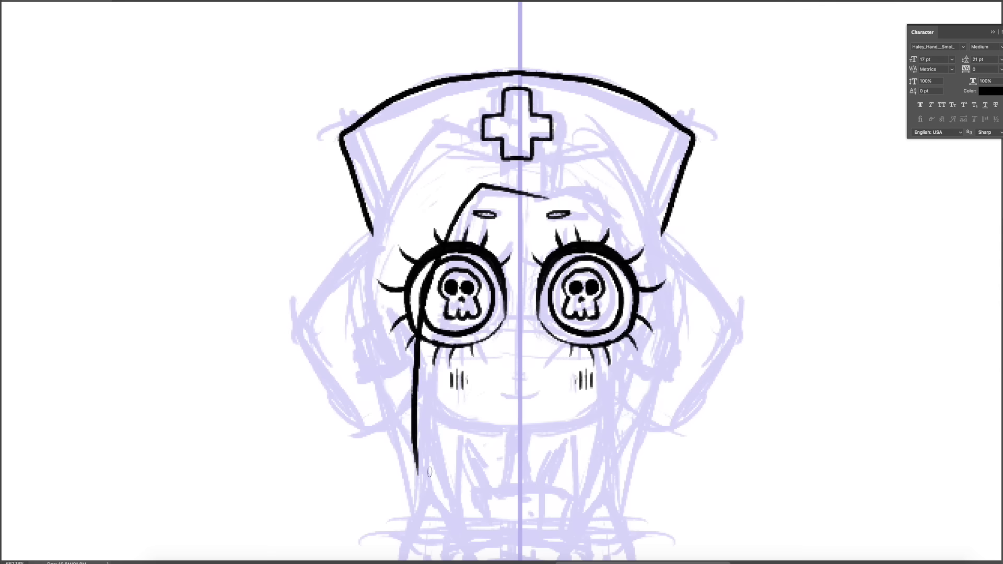
key(ctrl+z)
drag(403, 494, 558, 170)
key(e)
drag(439, 235, 410, 327)
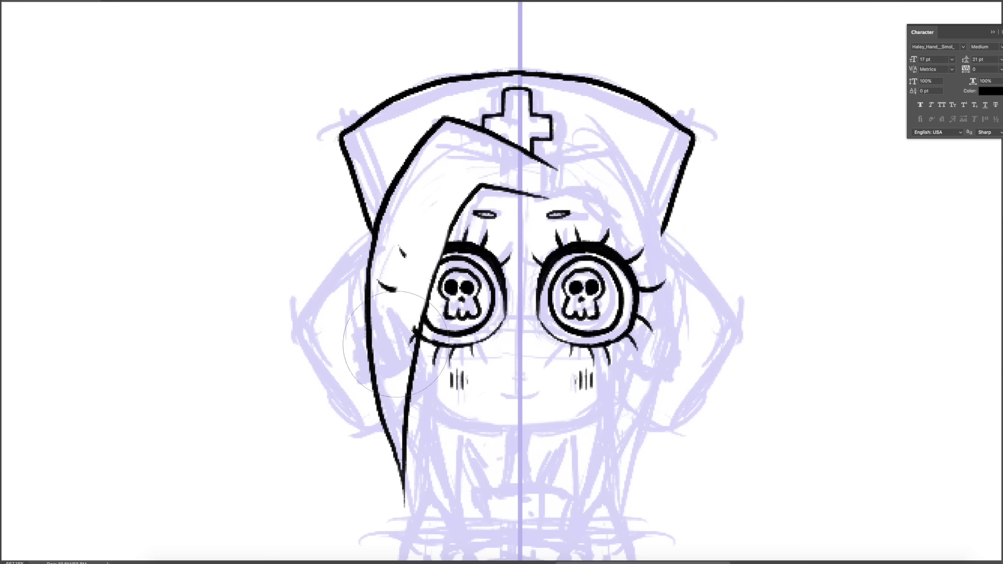
key(b)
drag(556, 168, 547, 198)
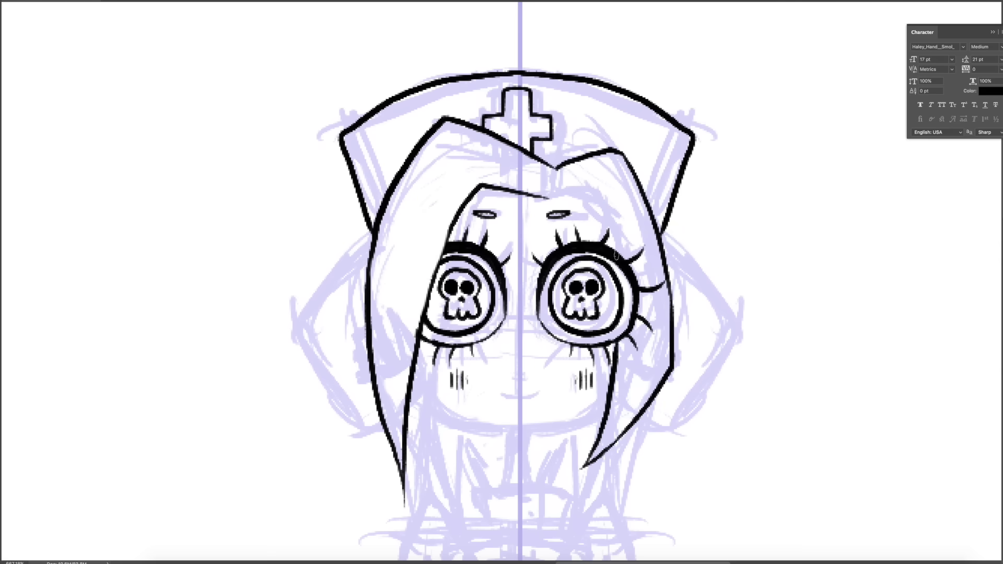
scroll(369, 403, down, 2)
scroll(369, 403, up, 2)
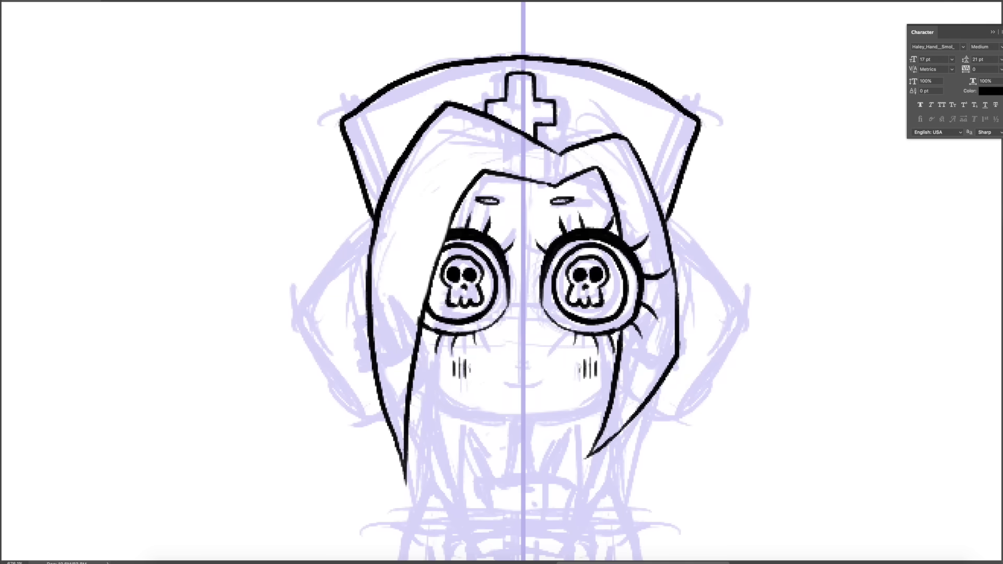
drag(523, 414, 449, 408)
Ink the left curled horn and mirror a copy onto the face's right side
mouse_move(375, 220)
mouse_down()
mouse_move(361, 421)
mouse_move(418, 329)
mouse_up()
drag(391, 300, 400, 347)
key(ctrl+t)
right_click(464, 362)
click(491, 476)
drag(405, 419, 634, 404)
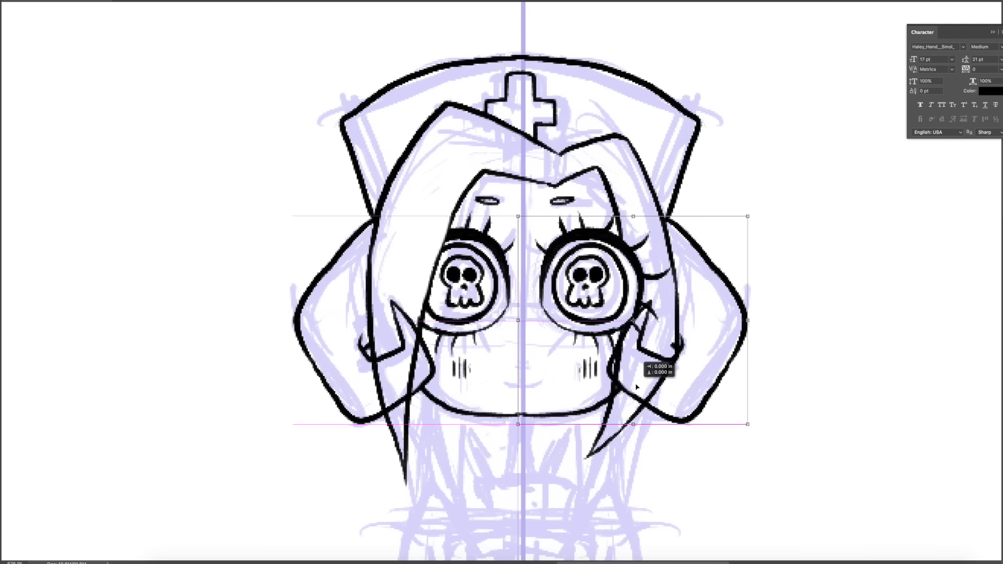
key(Return)
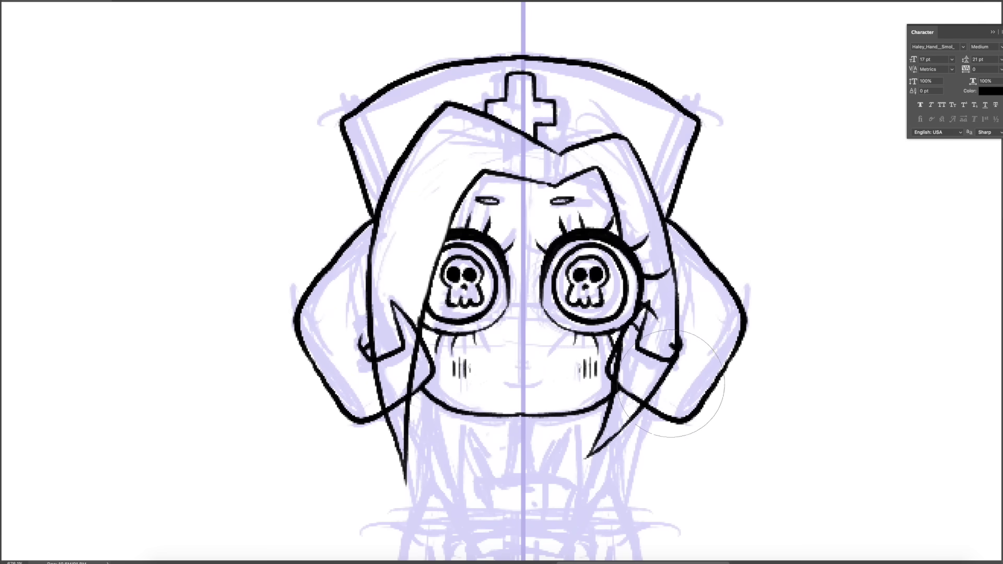
key(b)
key(Escape)
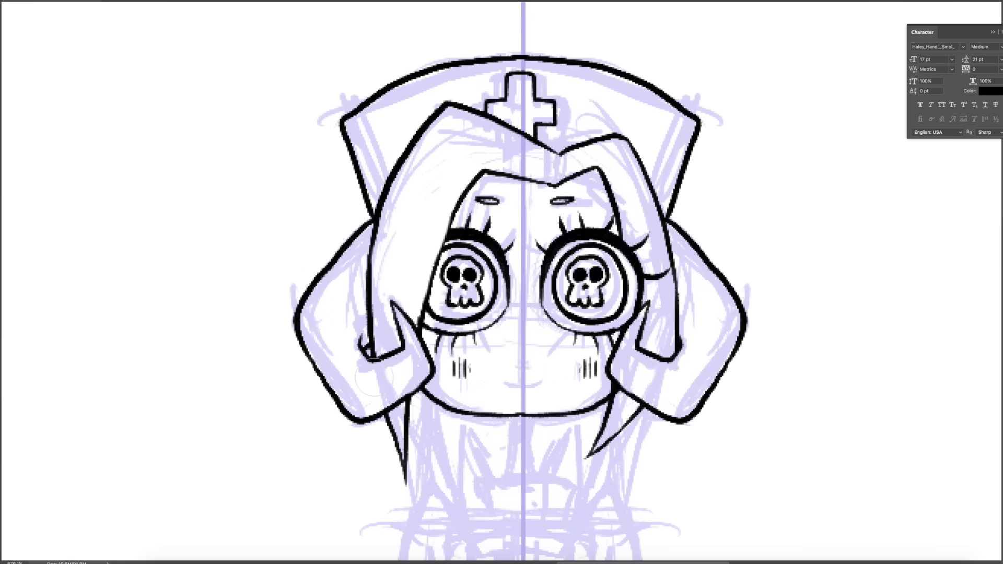
scroll(666, 347, down, 5)
scroll(648, 225, up, 4)
Ink the smile, hair strands below the face, collar and bodice edge
scroll(563, 211, up, 3)
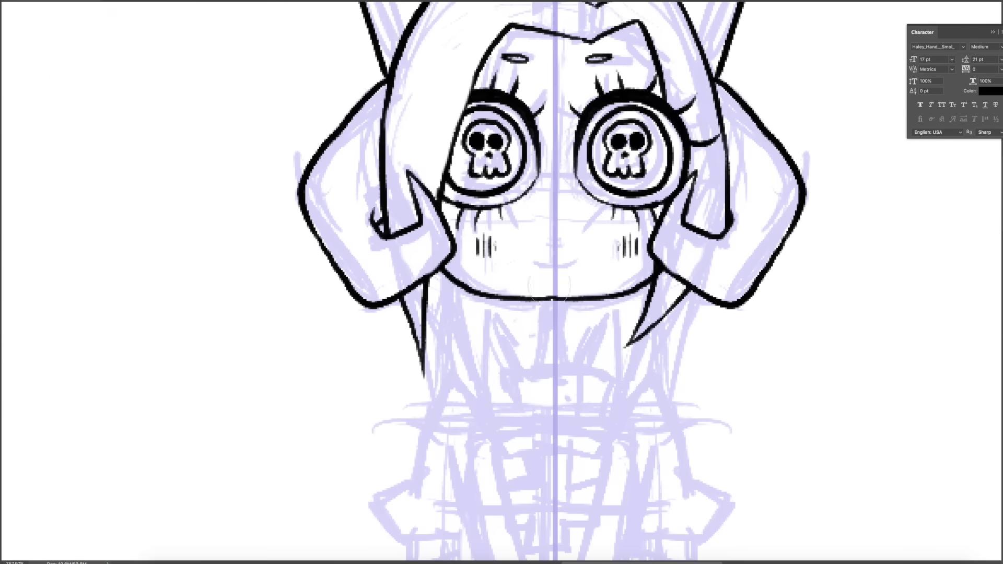
mouse_move(573, 262)
mouse_down()
mouse_move(555, 266)
mouse_move(491, 355)
mouse_move(423, 368)
mouse_move(397, 430)
mouse_up()
scroll(565, 245, down, 2)
drag(453, 300, 510, 325)
drag(492, 160, 502, 208)
mouse_move(516, 170)
mouse_down()
mouse_move(539, 226)
mouse_move(558, 225)
mouse_up()
drag(568, 165, 579, 196)
Ink the body's side line, the bodice cross, the skirt edge and waist line
scroll(579, 196, down, 2)
drag(544, 295, 555, 291)
mouse_move(575, 381)
mouse_down()
mouse_move(552, 225)
mouse_move(552, 251)
mouse_move(608, 278)
mouse_up()
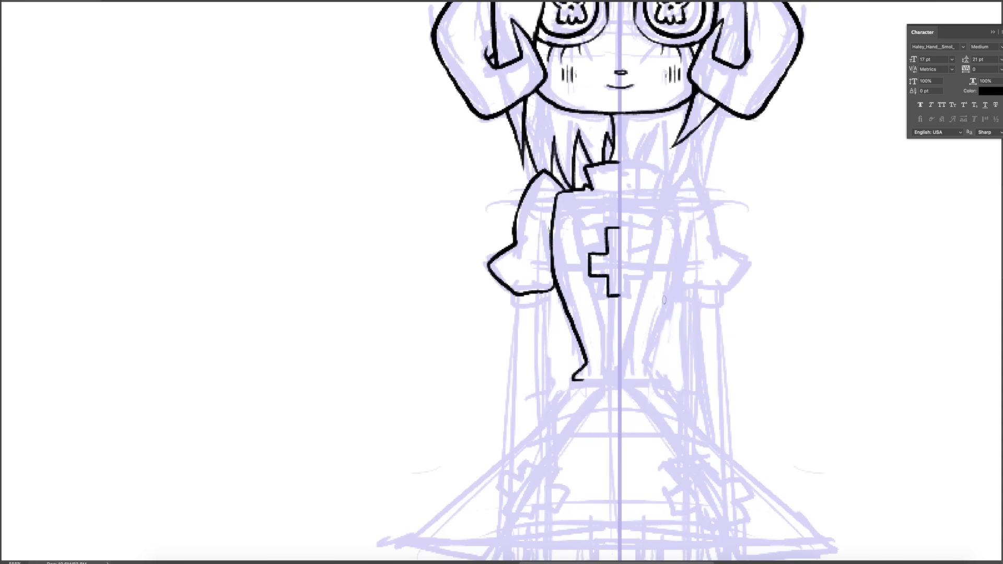
scroll(607, 278, down, 3)
drag(674, 298, 612, 358)
scroll(612, 358, down, 3)
mouse_move(607, 272)
mouse_down()
mouse_move(497, 385)
mouse_move(585, 387)
mouse_move(653, 369)
mouse_move(712, 201)
mouse_up()
drag(653, 363, 706, 363)
Ink a cross on the skirt and the scalloped hem beneath it
scroll(707, 363, down, 3)
scroll(707, 363, down, 2)
scroll(707, 363, down, 3)
scroll(575, 282, up, 3)
scroll(574, 282, up, 1)
scroll(575, 313, up, 3)
scroll(575, 313, up, 2)
mouse_move(622, 264)
mouse_down()
mouse_move(585, 292)
mouse_move(627, 276)
mouse_up()
scroll(611, 287, down, 2)
drag(590, 234, 671, 231)
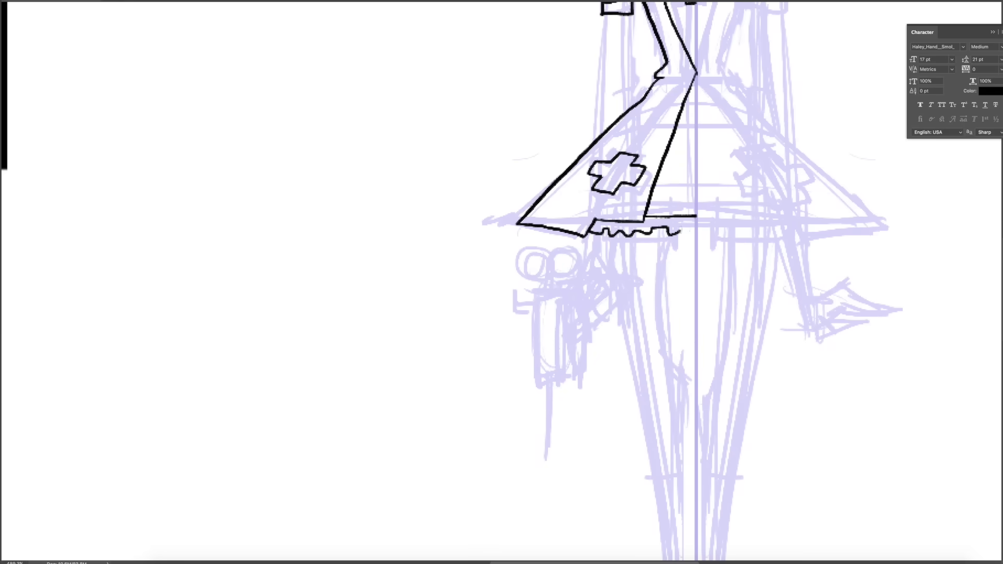
Ink the leg outlines and the stocking stripes
scroll(606, 261, down, 2)
drag(573, 154, 623, 526)
drag(624, 282, 638, 515)
drag(614, 147, 625, 282)
scroll(627, 261, down, 3)
drag(621, 204, 654, 204)
mouse_move(628, 256)
mouse_down()
mouse_move(653, 256)
mouse_move(651, 280)
mouse_up()
drag(624, 214, 653, 214)
scroll(601, 282, down, 3)
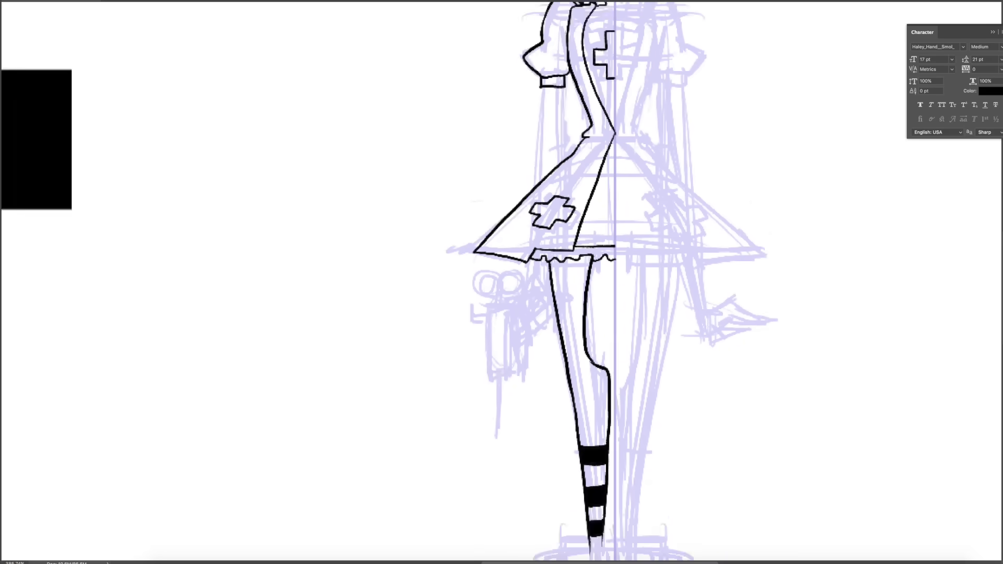
scroll(601, 282, down, 2)
scroll(620, 389, up, 2)
Ink the ankle and boot outline, then fill the boot solid black
mouse_move(565, 403)
mouse_down()
mouse_move(602, 400)
mouse_move(547, 412)
mouse_up()
scroll(606, 313, down, 3)
drag(580, 244, 585, 353)
mouse_move(632, 239)
mouse_down()
mouse_move(633, 412)
mouse_move(502, 421)
mouse_up()
key(ctrl+z)
mouse_move(633, 412)
mouse_down()
mouse_move(495, 340)
mouse_move(580, 353)
mouse_up()
scroll(606, 313, left, 3)
scroll(606, 313, up, 1)
key(ctrl+z)
mouse_move(681, 268)
mouse_down()
mouse_move(681, 373)
mouse_move(671, 377)
mouse_up()
click(685, 376)
key(ctrl+0)
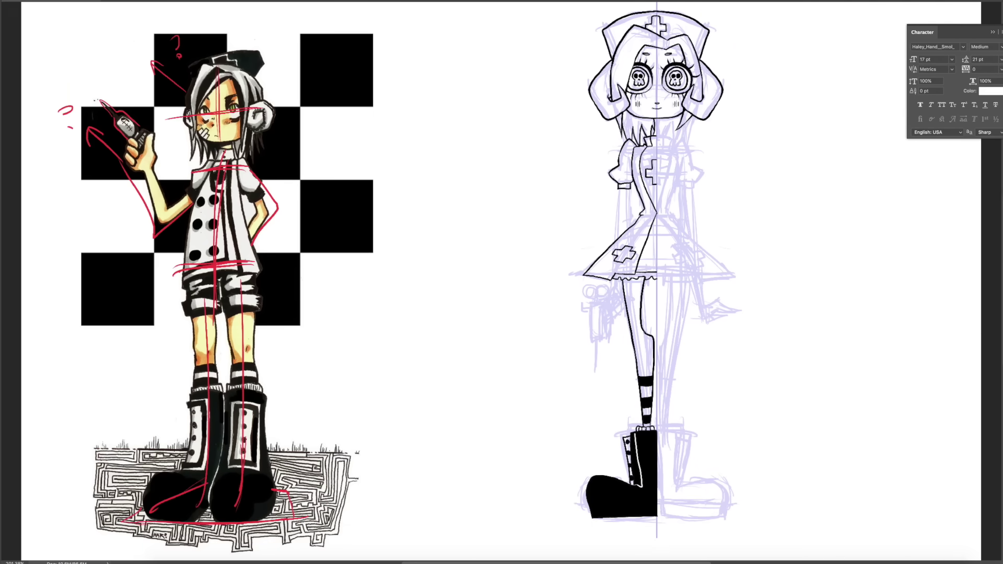
Ink the hand below the skirt holding a syringe with barrel, finger loops and plunger
scroll(653, 209, up, 3)
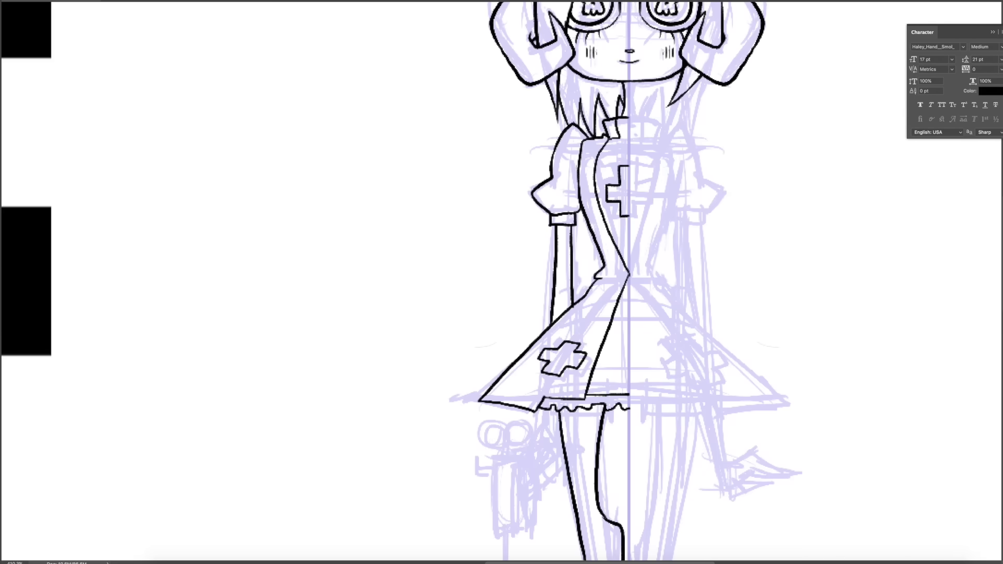
scroll(601, 314, up, 2)
mouse_move(596, 337)
mouse_down()
mouse_move(593, 426)
mouse_move(577, 484)
mouse_move(590, 430)
mouse_up()
mouse_move(593, 448)
mouse_down()
mouse_move(625, 438)
mouse_move(615, 393)
mouse_up()
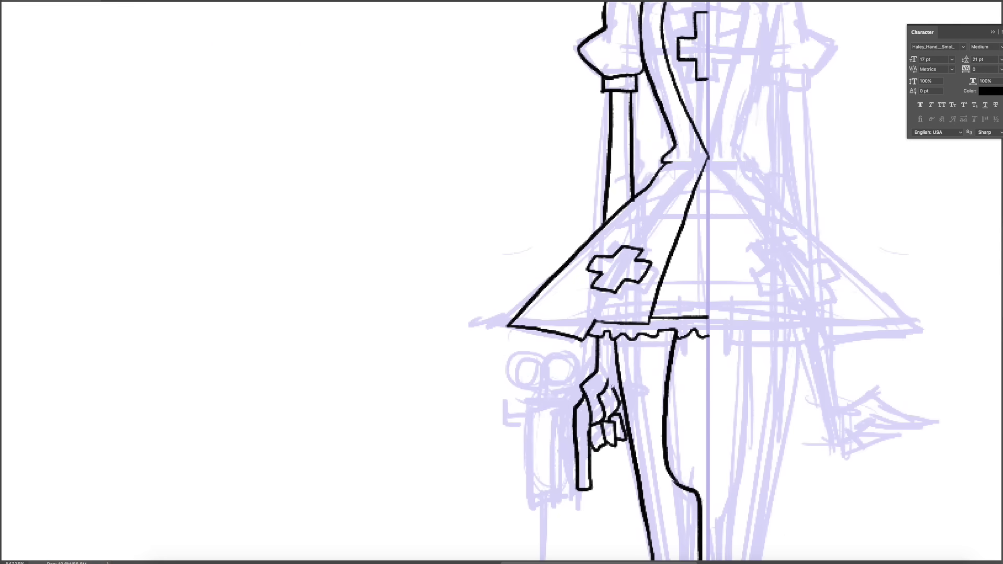
scroll(564, 464, down, 5)
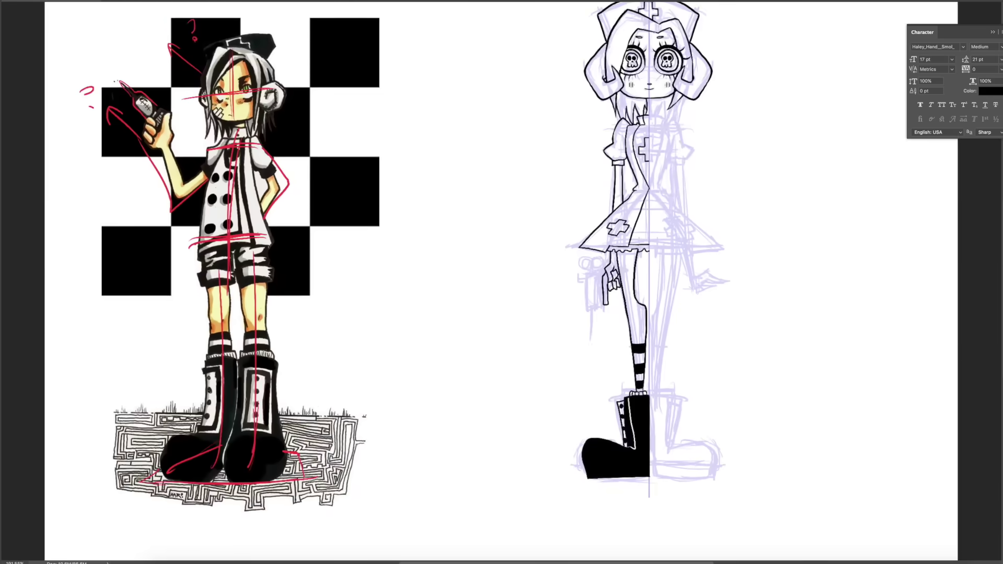
scroll(571, 284, up, 3)
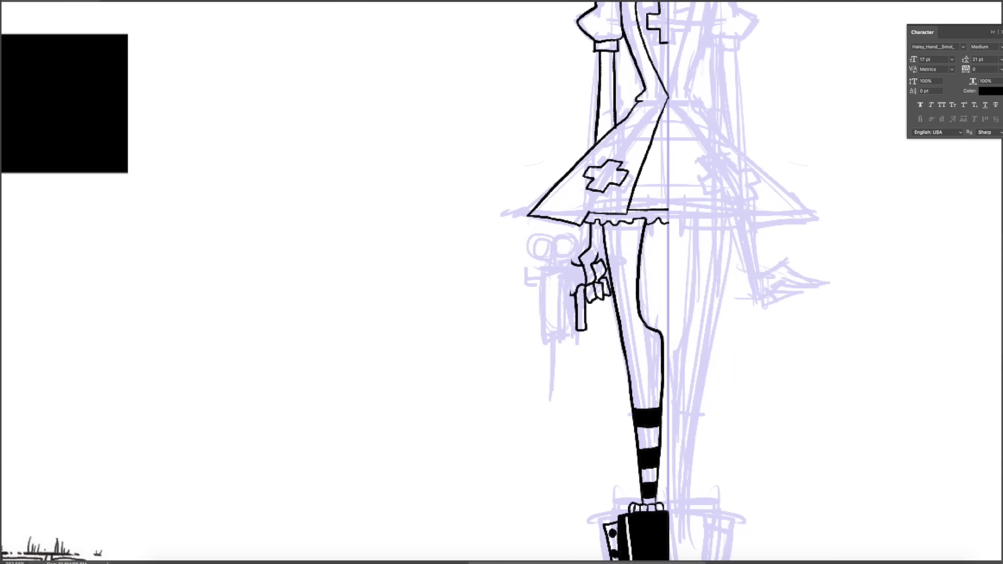
drag(559, 263, 548, 337)
drag(548, 260, 551, 258)
drag(559, 240, 559, 260)
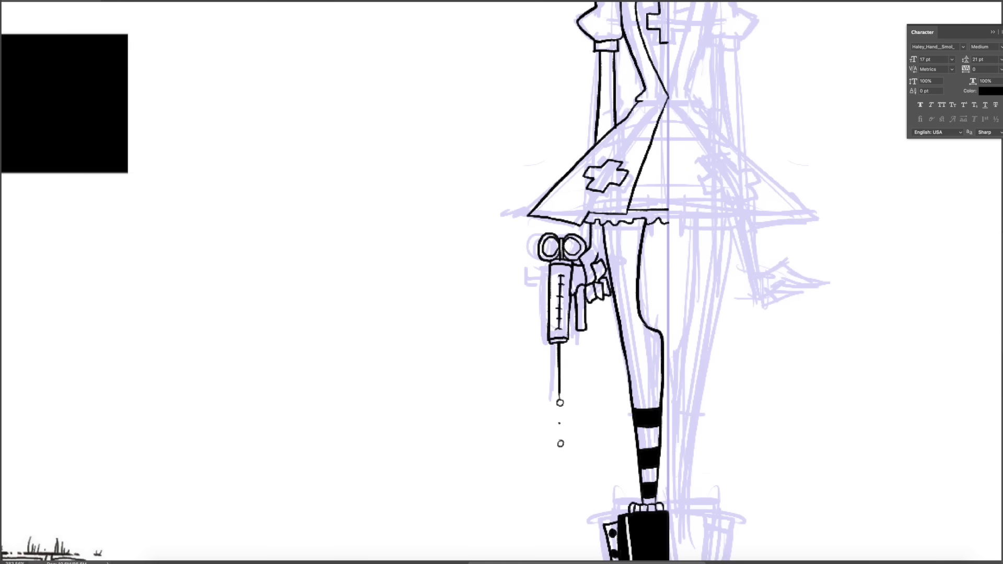
Fit the whole document in view and select the inked half of the figure
key(ctrl+0)
scroll(692, 293, up, 5)
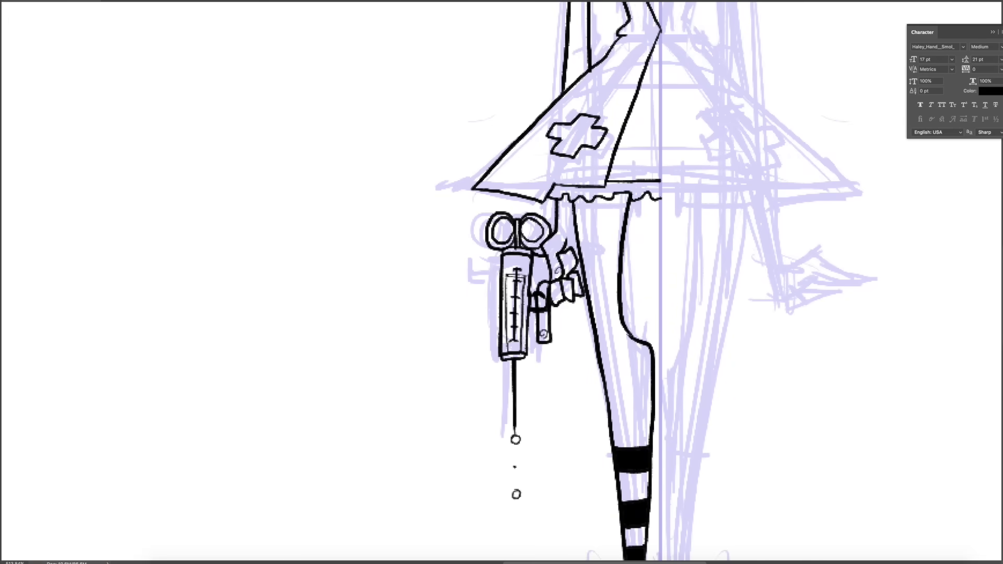
key(ctrl+0)
drag(481, 215, 580, 193)
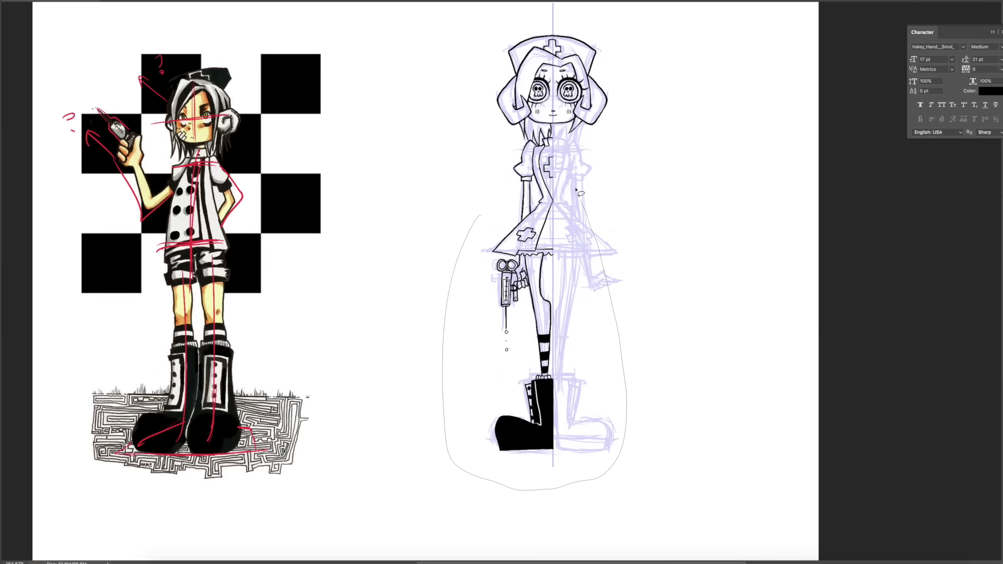
Duplicate the selected half and flip it horizontally to complete the figure
key(ctrl+j)
key(ctrl+t)
scroll(766, 281, up, 2)
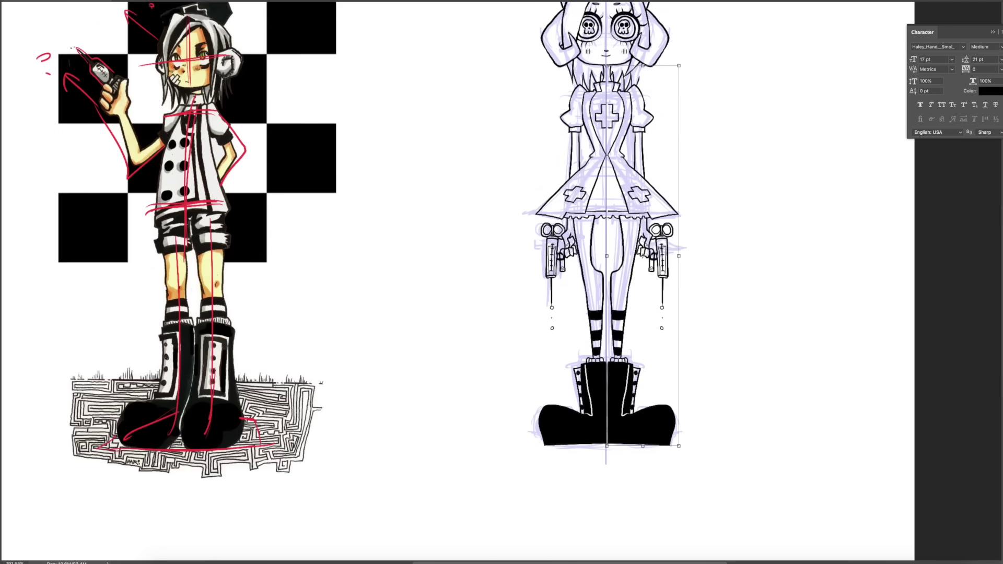
scroll(763, 280, up, 1)
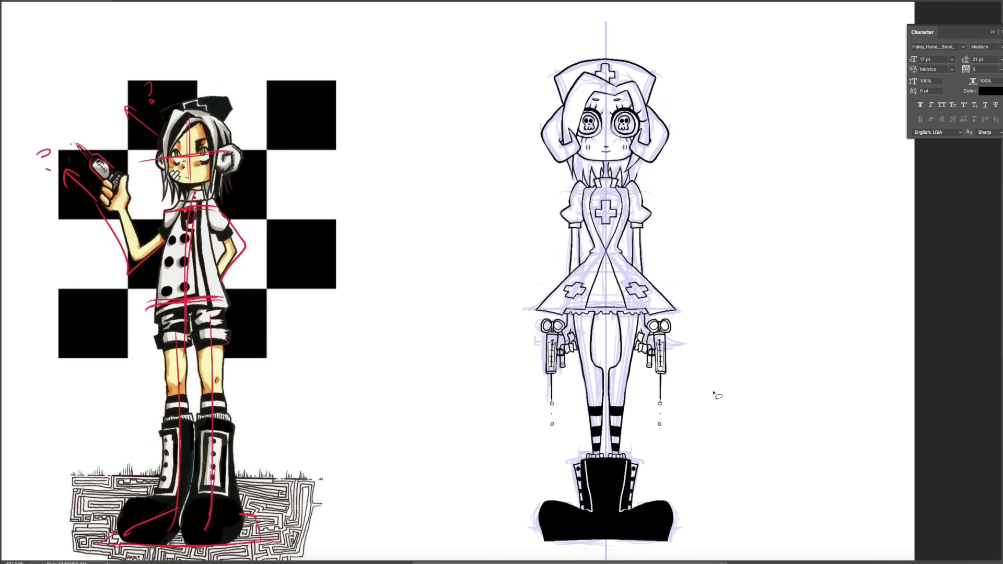
scroll(718, 396, up, 3)
scroll(537, 282, left, 3)
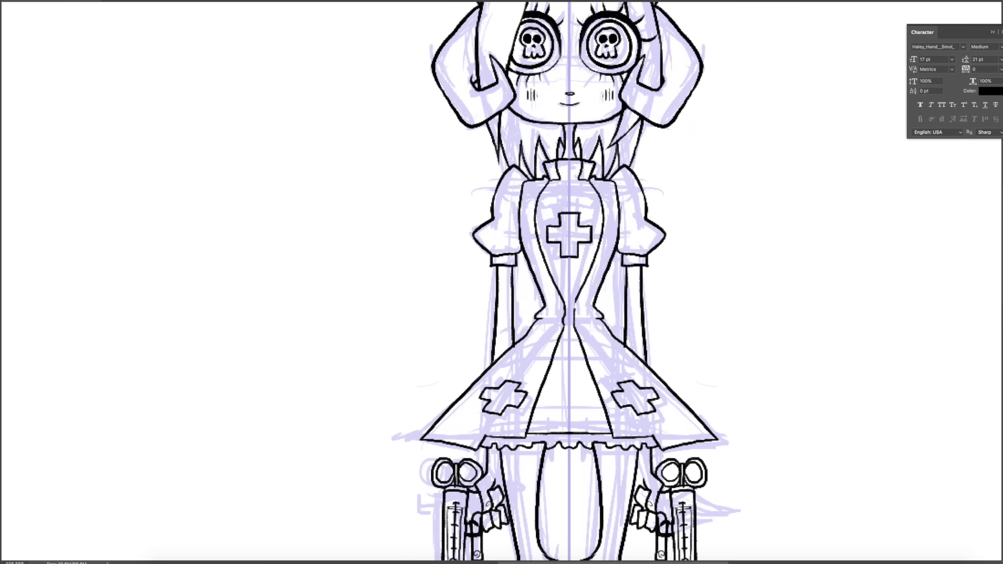
scroll(731, 236, down, 3)
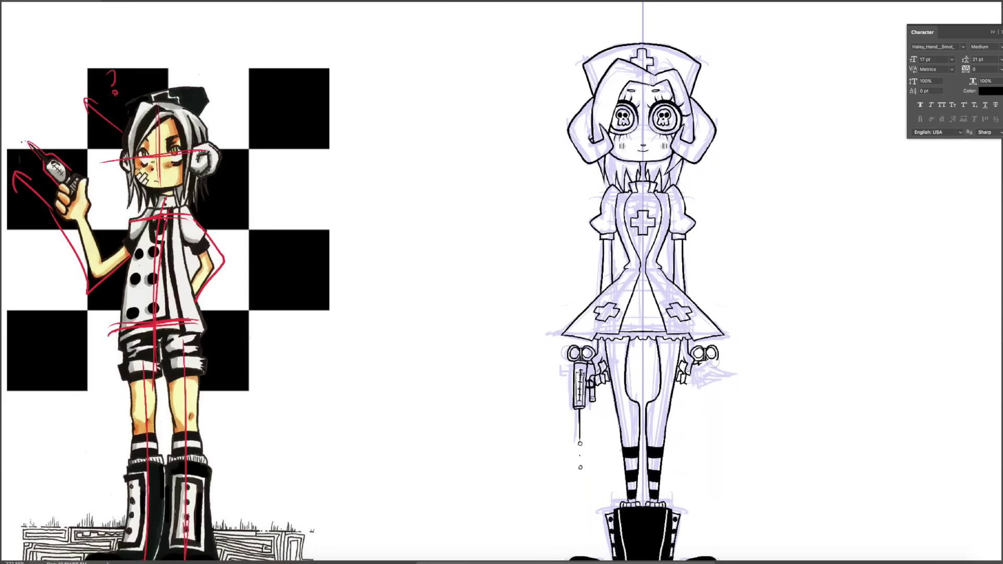
Erase the syringe from the mirrored right hand
drag(712, 363, 697, 376)
scroll(607, 473, down, 5)
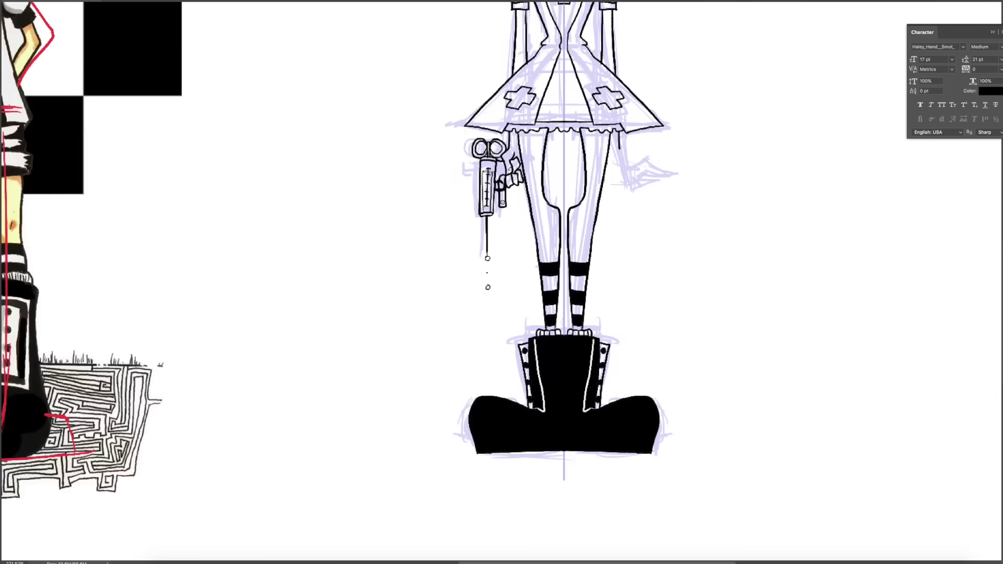
scroll(607, 470, down, 3)
scroll(606, 468, up, 2)
scroll(606, 467, down, 2)
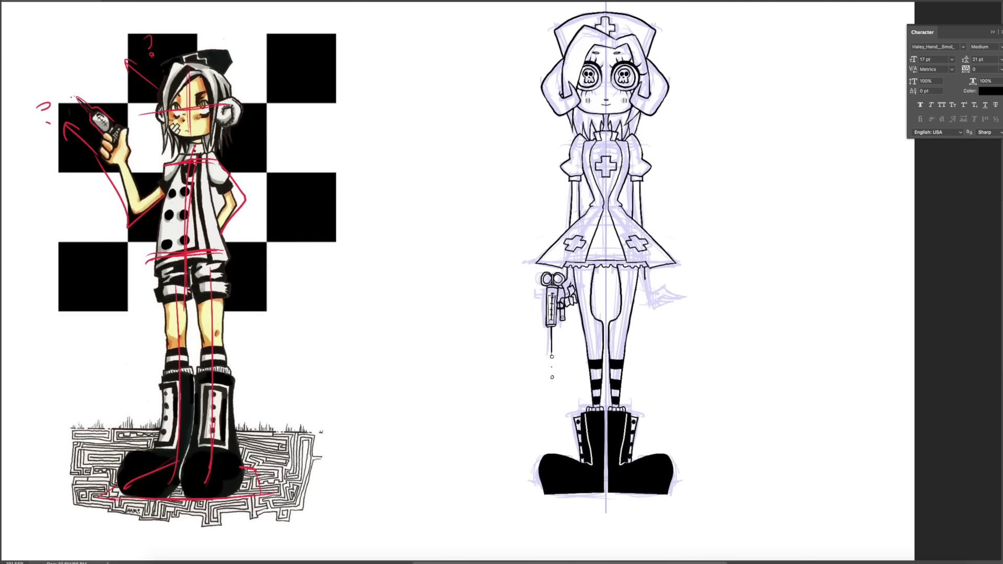
scroll(821, 328, up, 3)
Draw a new hand at the right arm's end and shrink it to fit
mouse_move(556, 287)
mouse_down()
mouse_move(619, 306)
mouse_move(570, 298)
mouse_move(559, 315)
mouse_up()
drag(543, 269, 557, 302)
scroll(606, 335, down, 3)
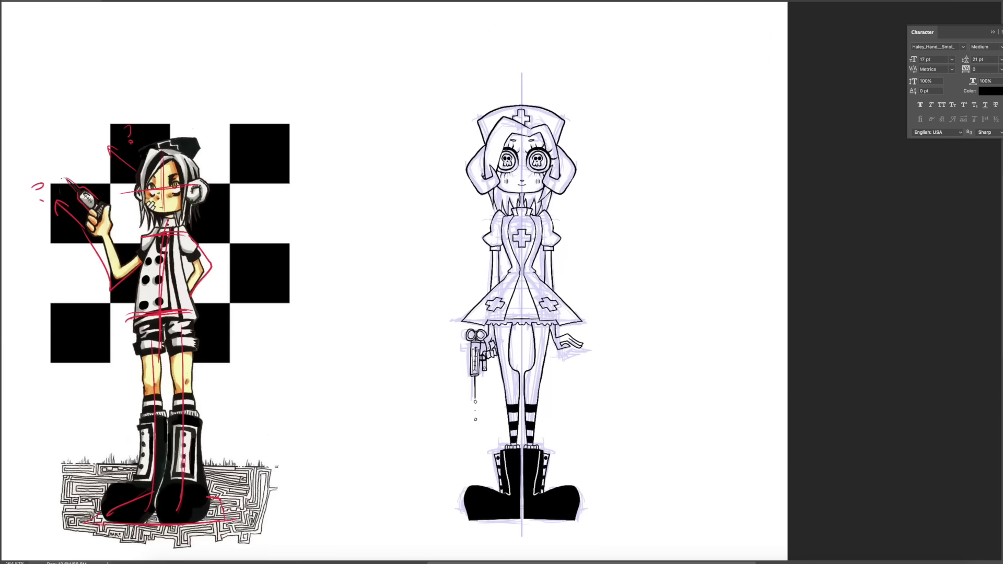
scroll(606, 334, up, 3)
key(ctrl+t)
drag(611, 368, 607, 365)
key(Return)
Hide the centre guide line
scroll(967, 319, down, 3)
key(ctrl+semicolon)
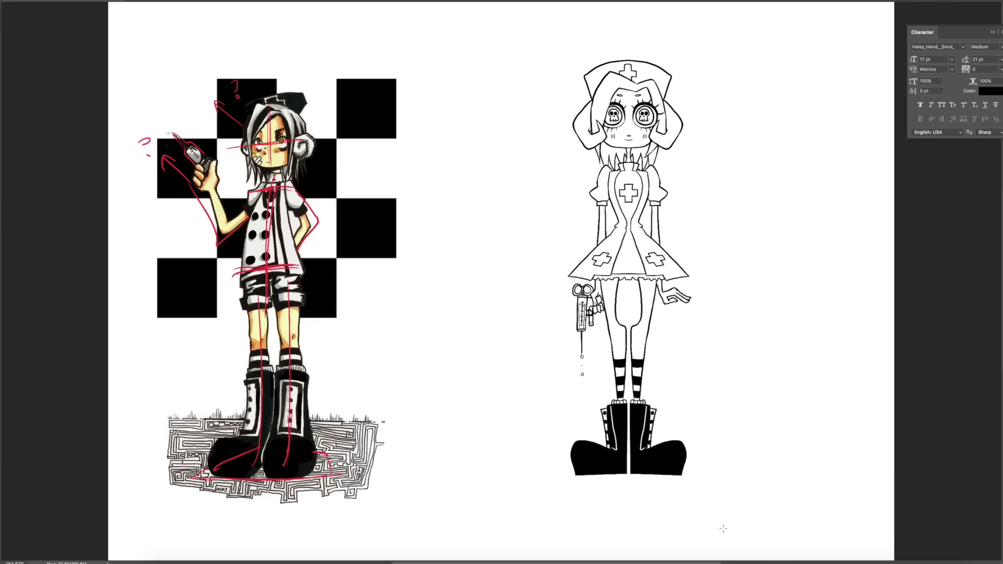
scroll(529, 424, up, 3)
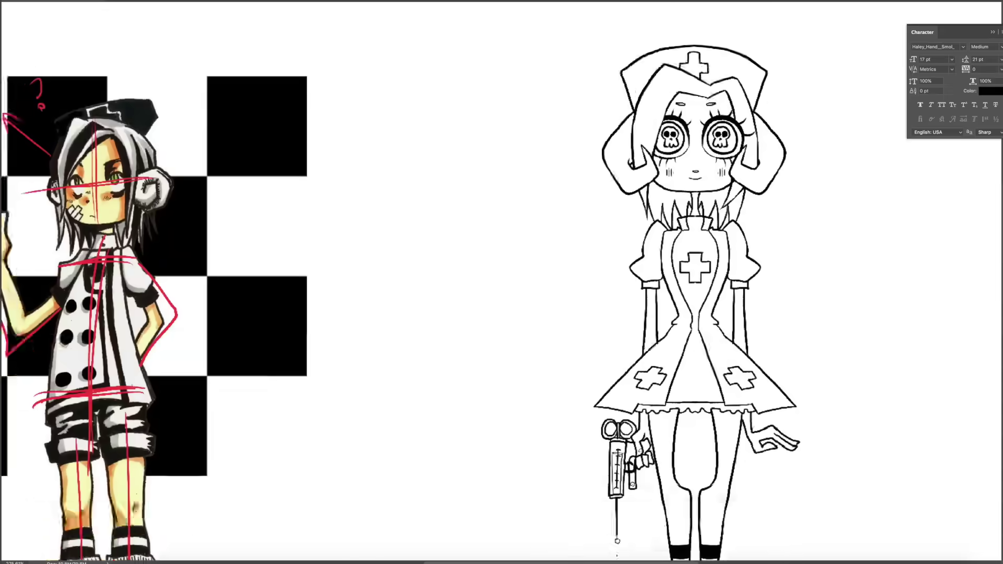
Fill the nurse's hair strands lavender-grey and both irises red
scroll(502, 282, down, 3)
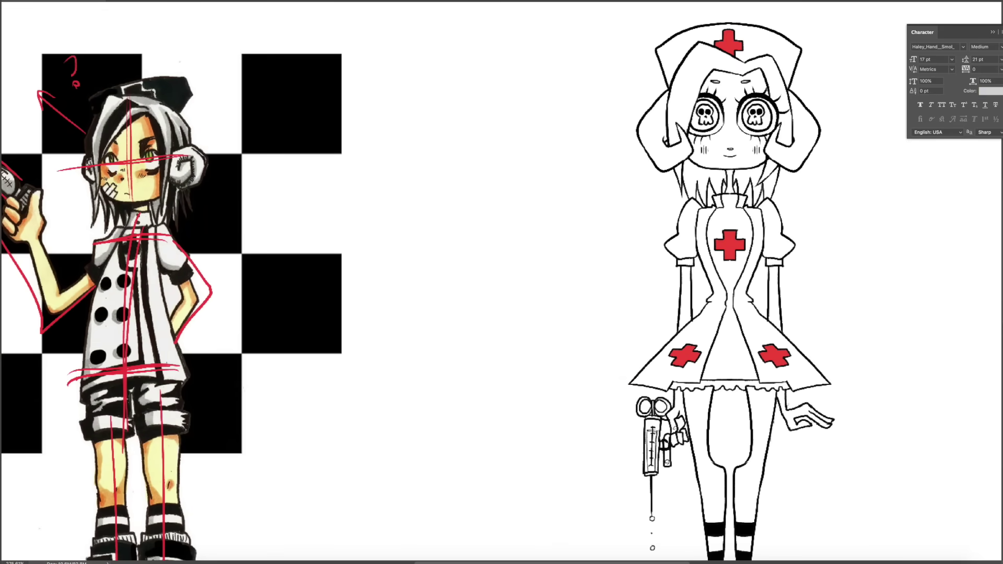
drag(787, 150, 674, 157)
click(678, 159)
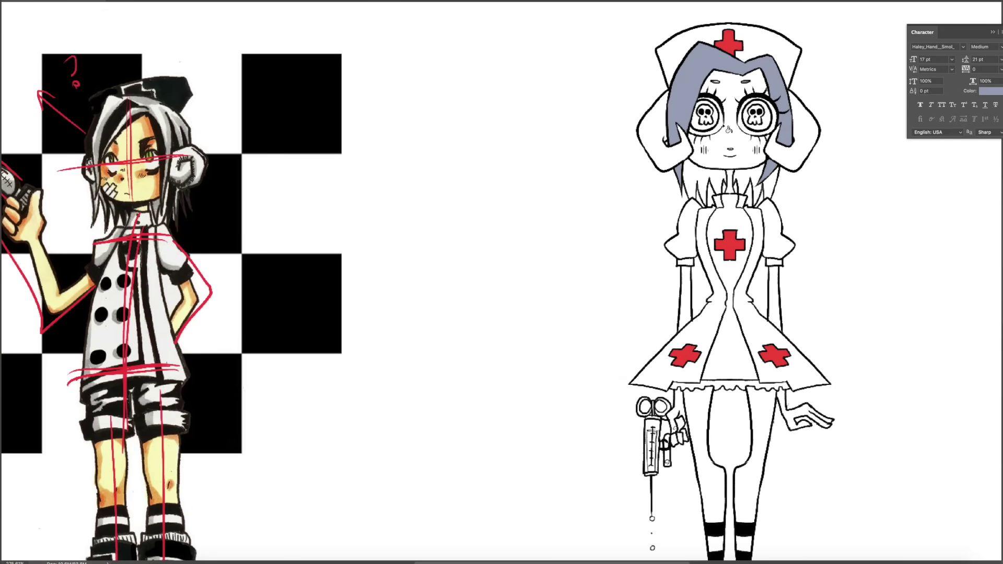
click(771, 184)
click(705, 183)
click(749, 184)
click(755, 116)
click(703, 116)
Fill the face, both arms, hands and both legs light grey
drag(764, 125, 701, 167)
click(666, 173)
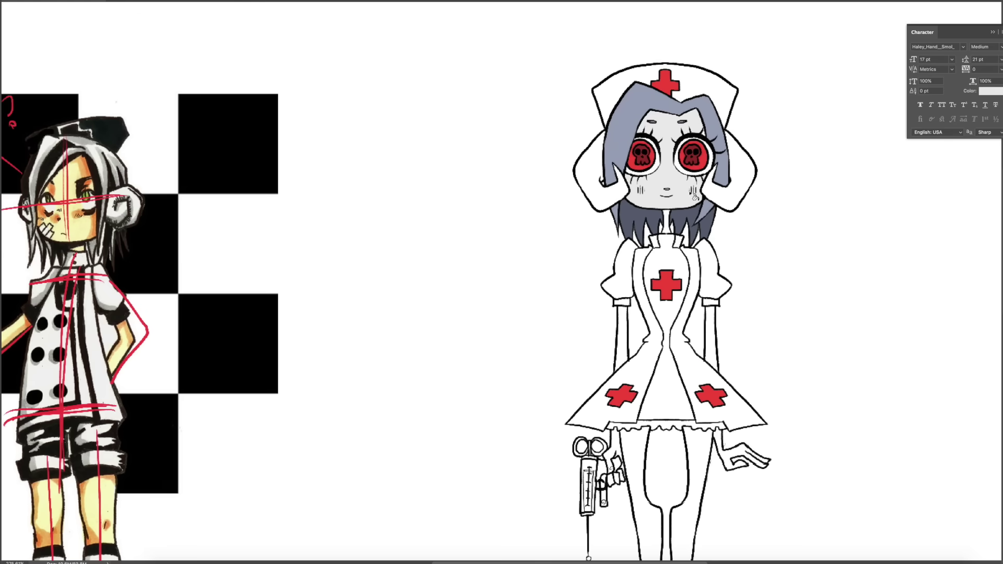
click(711, 339)
click(742, 454)
click(612, 455)
click(610, 485)
click(648, 502)
click(687, 502)
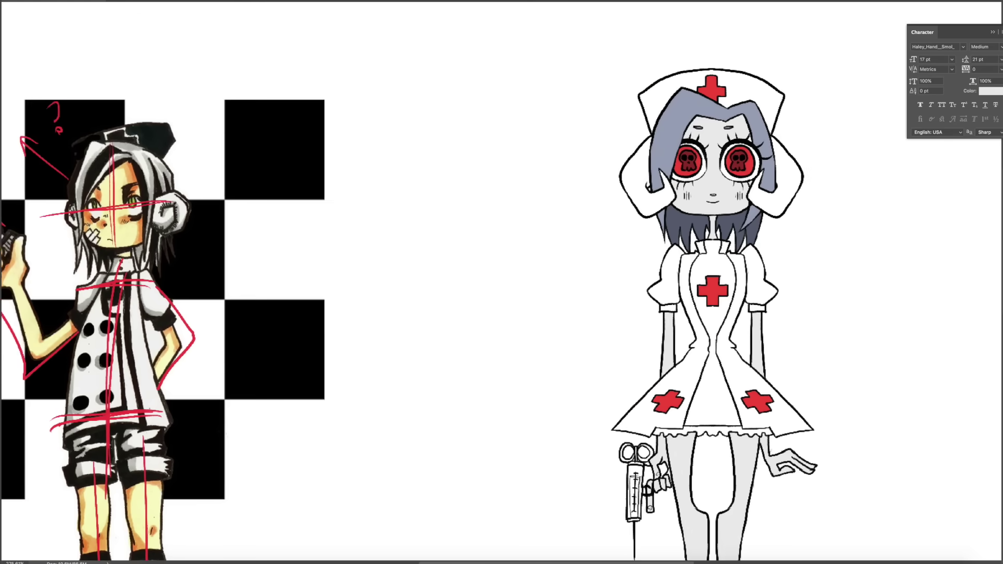
Fill both cheek blush marks pink
scroll(610, 290, down, 3)
scroll(658, 219, up, 3)
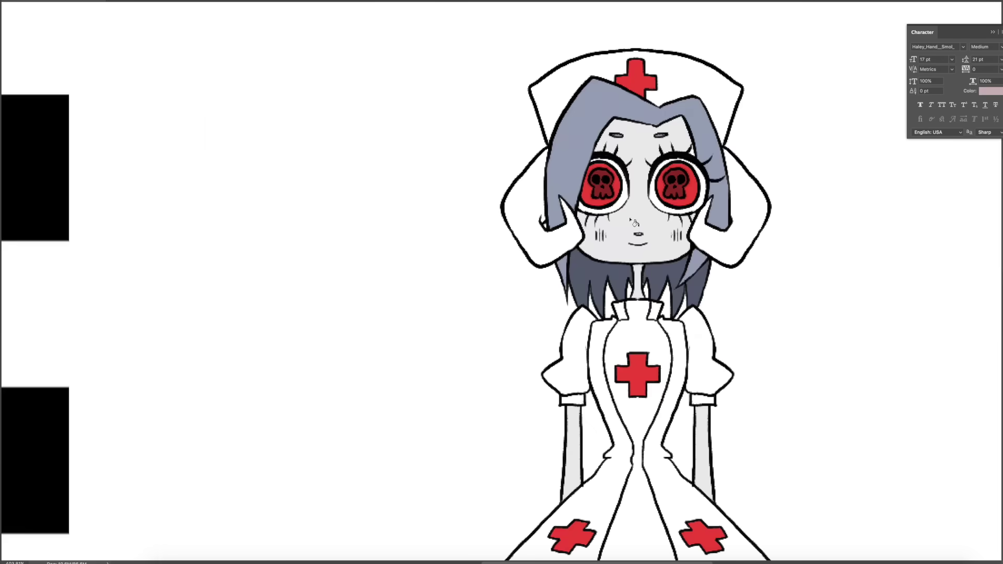
click(600, 235)
click(678, 235)
scroll(653, 209, down, 3)
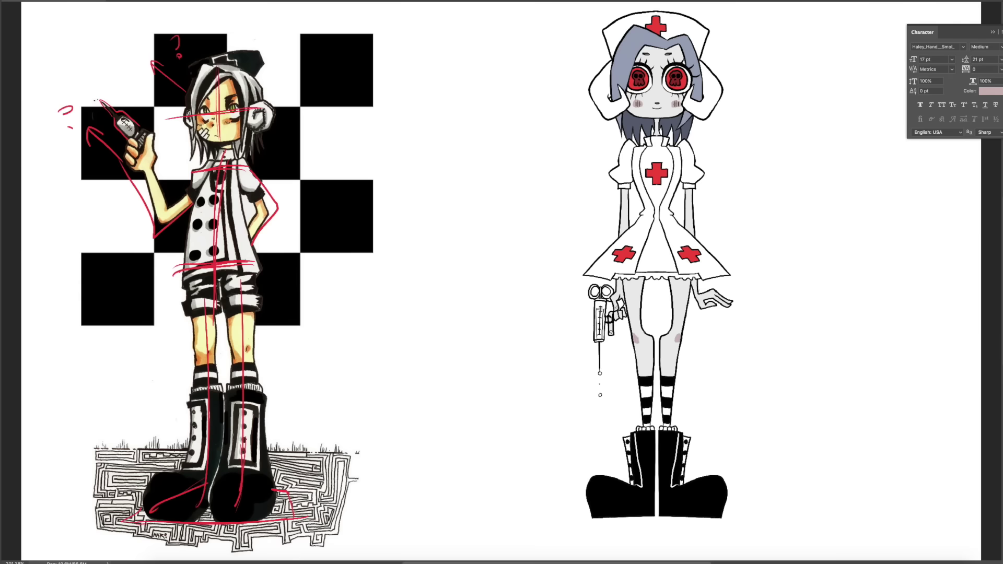
drag(774, 155, 761, 236)
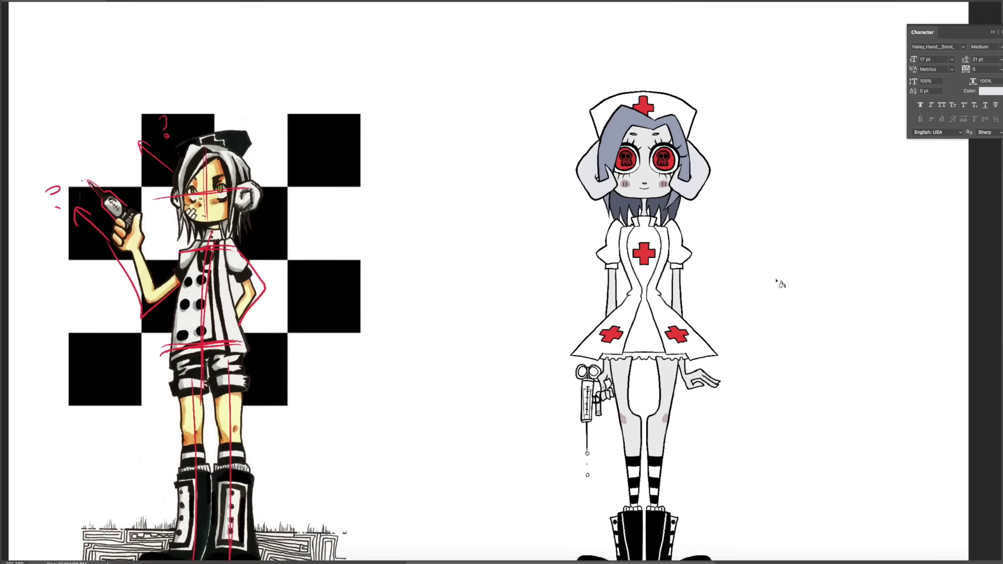
Brush soft grey-blue shading along the inner edges of both horns, undoing the last stroke
alt+click(612, 189)
drag(601, 169, 614, 194)
drag(679, 166, 695, 195)
drag(605, 172, 617, 198)
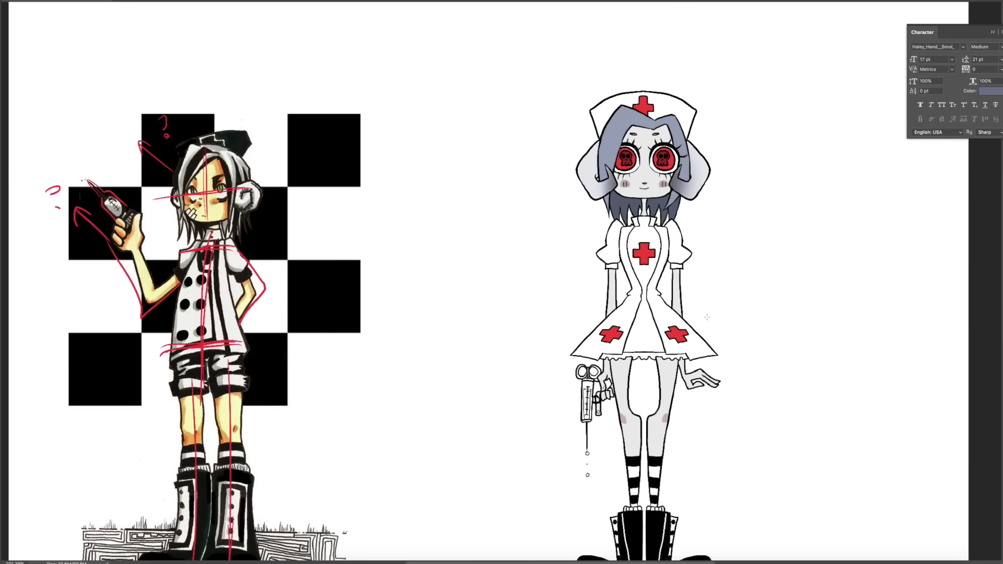
alt+click(618, 146)
key(ctrl+z)
scroll(703, 321, down, 3)
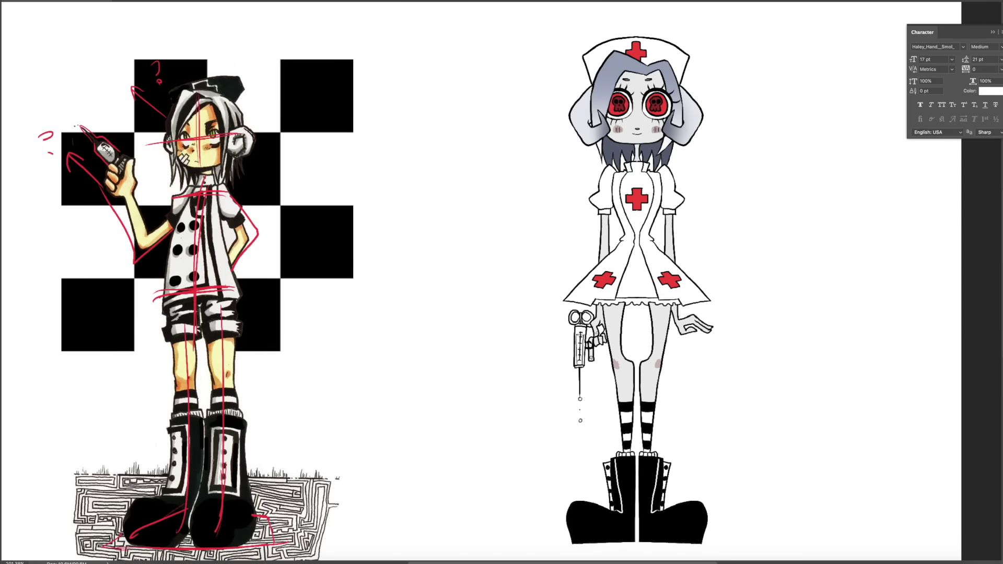
Fill the dress hem, ruffle and central panel red, and the skull eyes and syringe green
alt+click(671, 279)
click(638, 302)
click(642, 280)
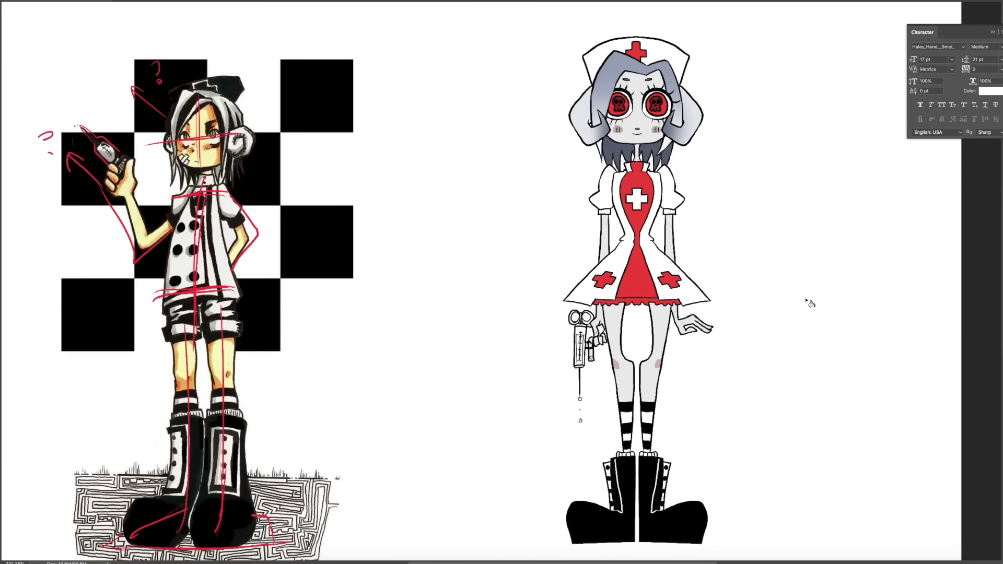
scroll(800, 293, up, 2)
click(667, 198)
click(624, 198)
click(578, 478)
Fill the syringe drops green and its finger rings and handle lavender
scroll(578, 523, down, 3)
click(584, 457)
click(584, 481)
alt+click(660, 177)
click(577, 361)
click(592, 362)
Paint the syringe barrel red and recolour both syringe drops red
scroll(611, 396, up, 2)
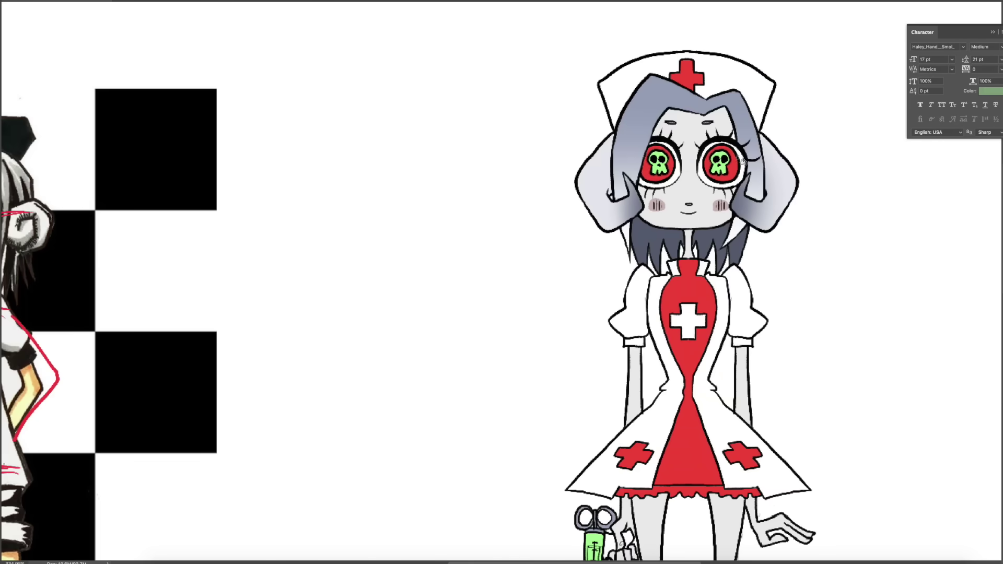
scroll(610, 396, down, 3)
scroll(611, 395, up, 3)
alt+click(610, 396)
scroll(538, 470, up, 2)
drag(527, 473, 528, 418)
scroll(569, 470, down, 3)
click(568, 387)
click(570, 429)
Sample the grey-blue hair colour and review the nurse at full-canvas and zoomed views
scroll(587, 355, down, 3)
scroll(588, 355, up, 3)
scroll(588, 355, down, 3)
scroll(627, 261, up, 3)
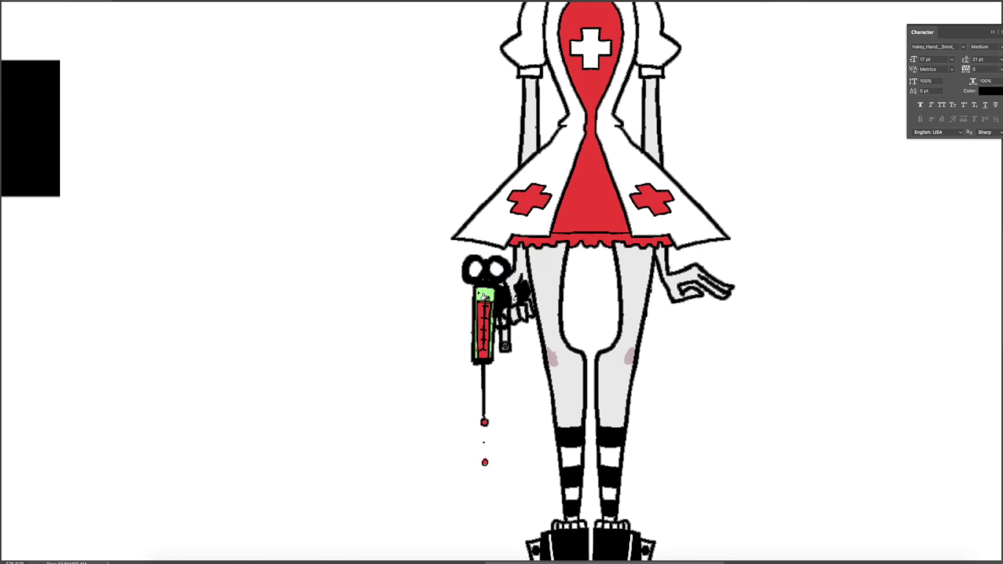
alt+click(655, 259)
key(ctrl+0)
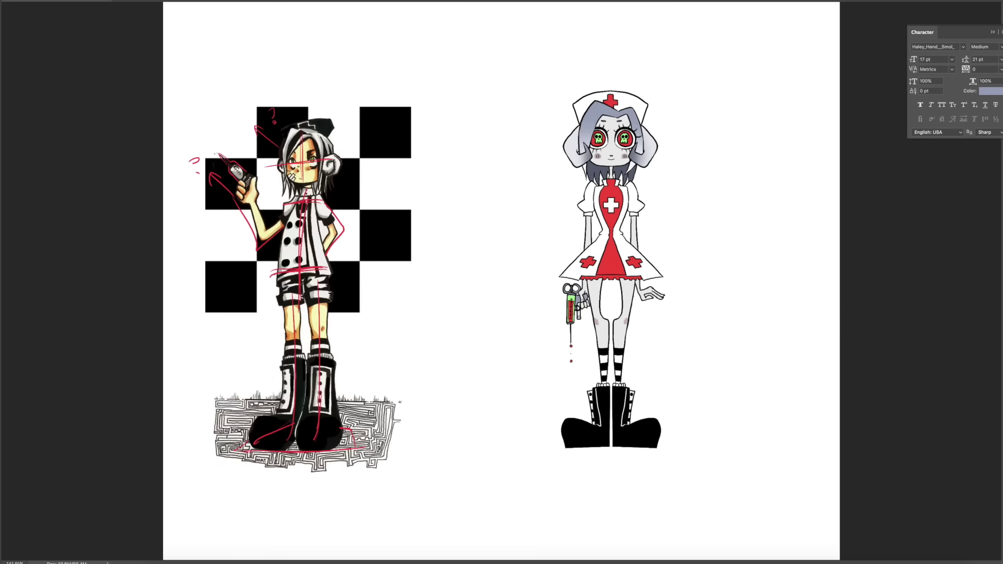
scroll(677, 121, up, 5)
key(d)
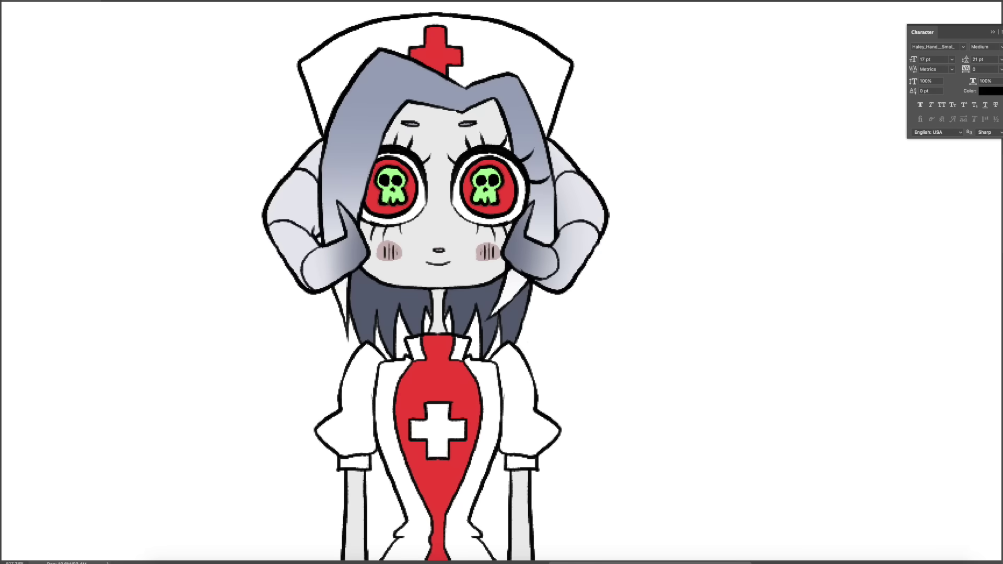
key(ctrl+0)
Try a black-filled rectangle around the nurse, then undo it
drag(550, 35, 709, 408)
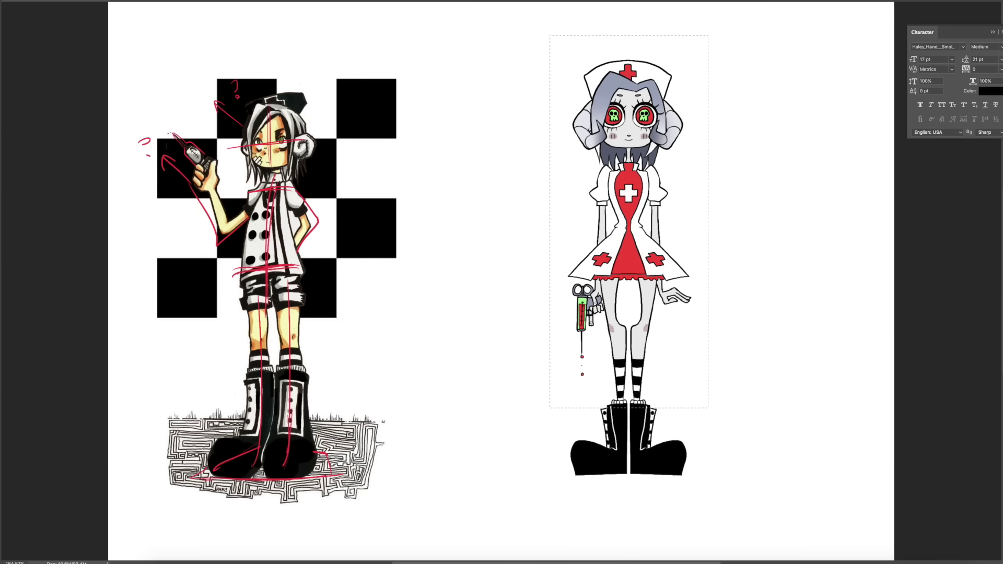
key(alt+BackSpace)
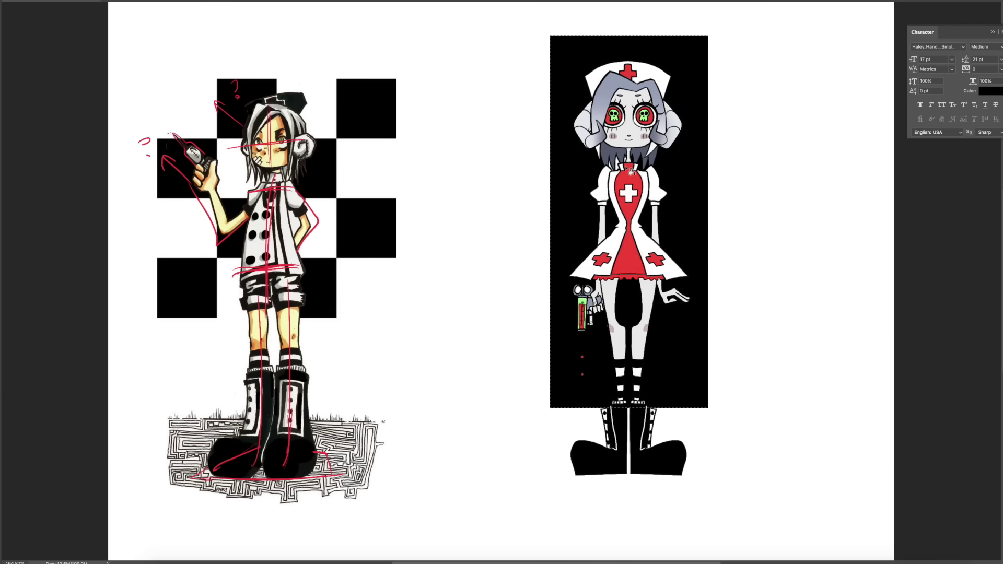
key(ctrl+z)
scroll(657, 318, up, 3)
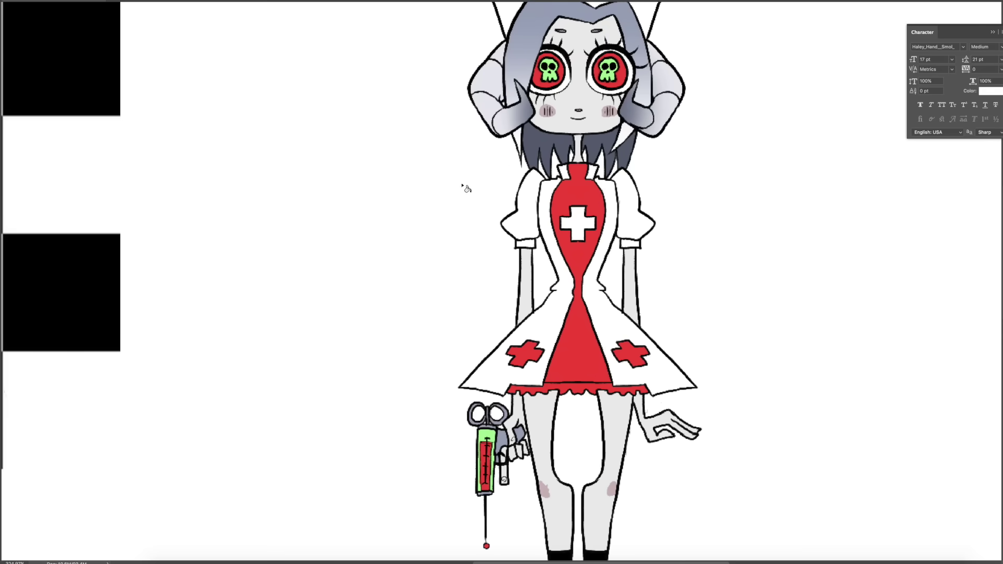
scroll(557, 312, up, 3)
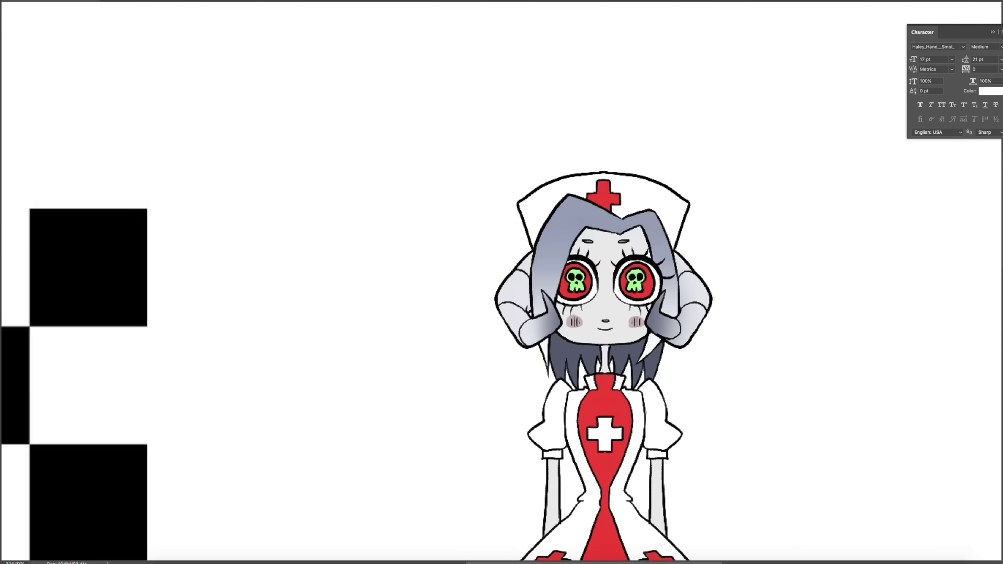
scroll(739, 398, down, 2)
scroll(679, 381, up, 1)
scroll(635, 407, up, 1)
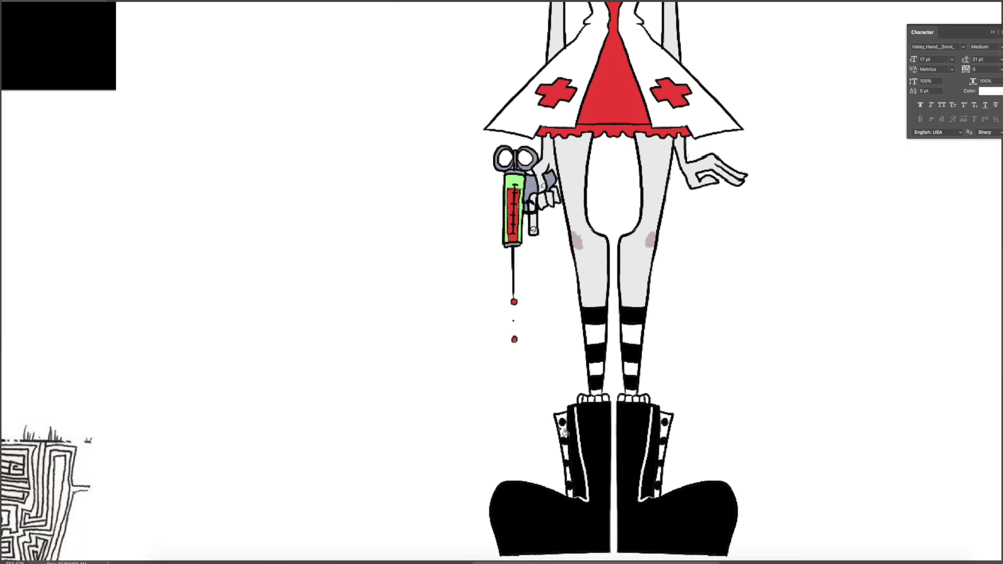
scroll(664, 476, down, 1)
scroll(665, 476, down, 1)
Fill a black rectangle from above her cap to her knees and lay a checkerboard over it
drag(517, 16, 758, 354)
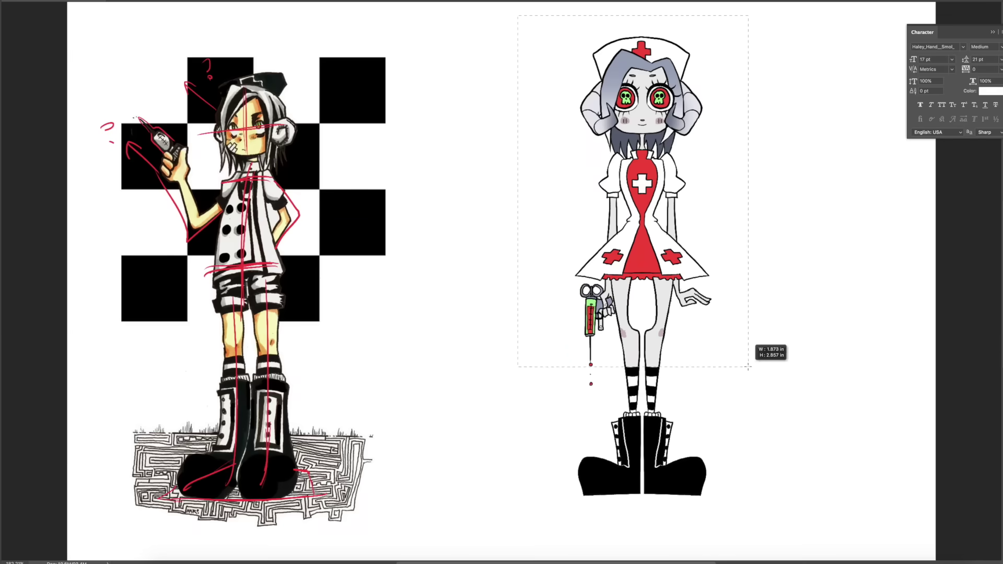
key(d)
key(alt+BackSpace)
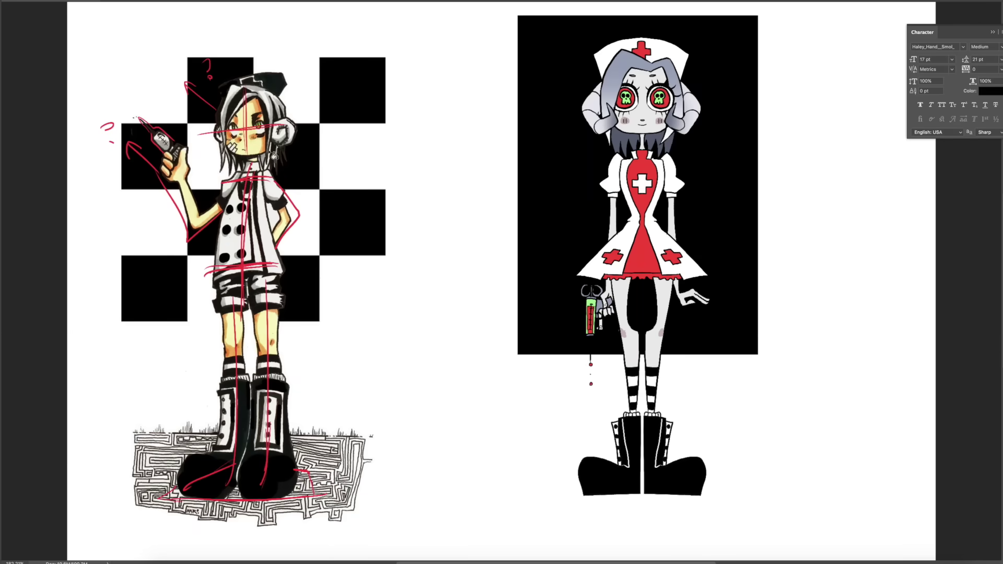
drag(306, 212, 243, 254)
drag(667, 291, 588, 256)
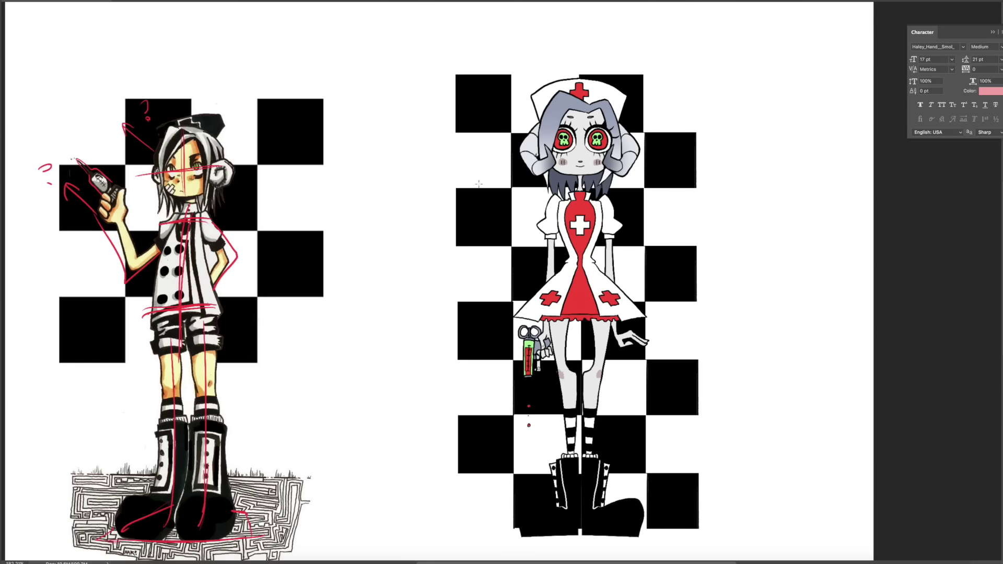
Turn the checkerboard squares pink and stretch the backdrop down to her boots
key(shift+alt+BackSpace)
key(ctrl+t)
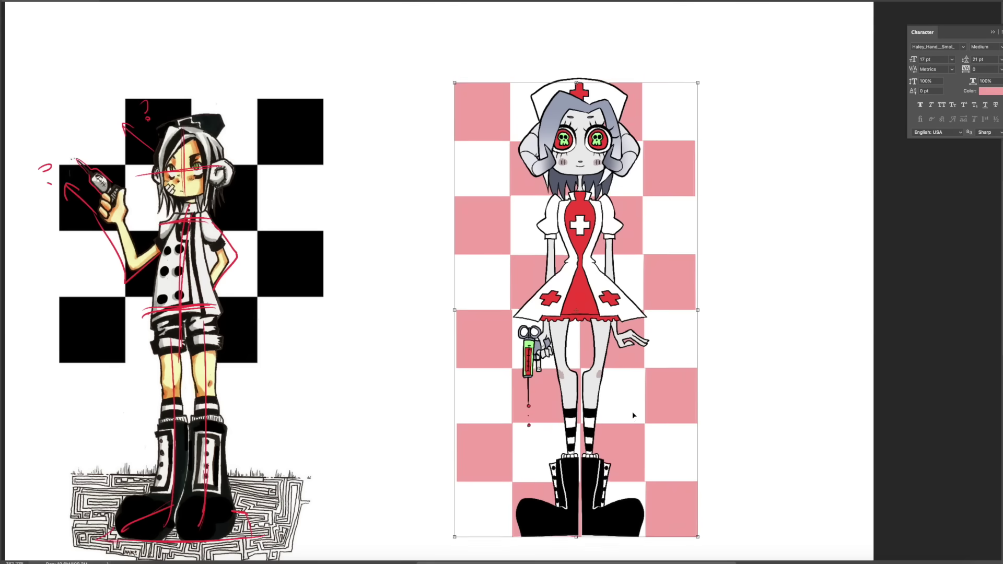
drag(456, 75, 451, 74)
key(Return)
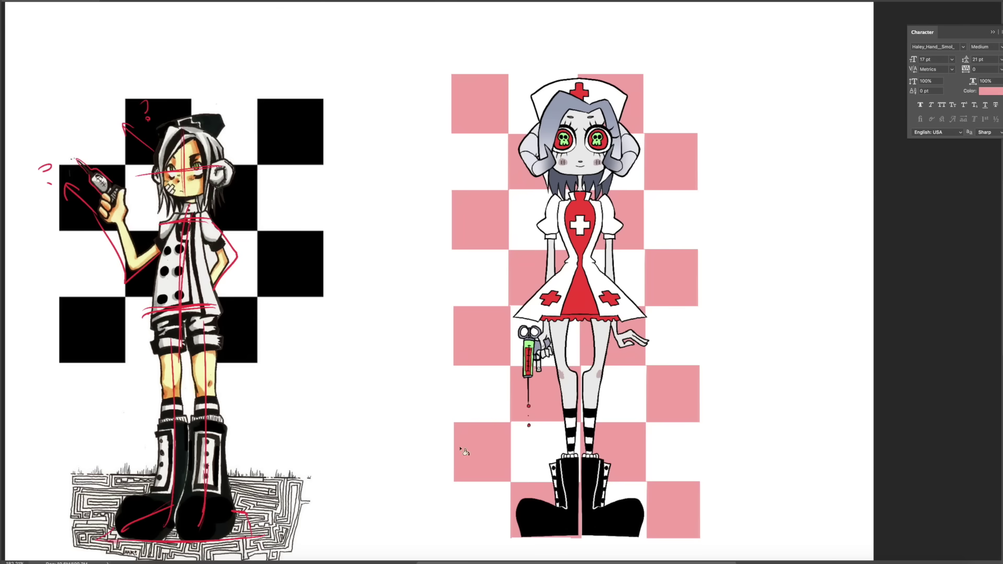
scroll(595, 137, up, 3)
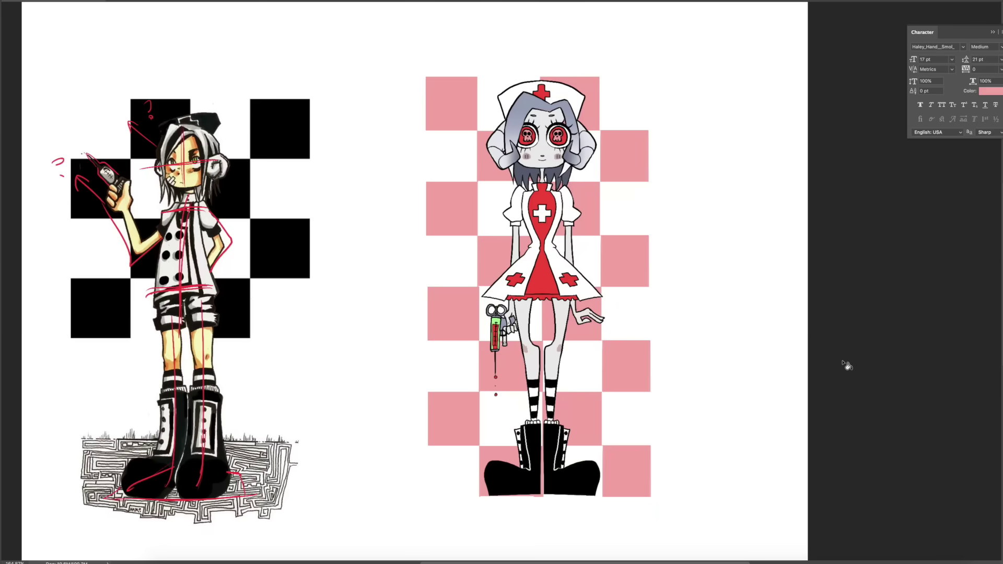
drag(418, 34, 644, 456)
Clear the rectangle and expand the nurse's outline selection with Select > Modify > Expand
click(624, 482)
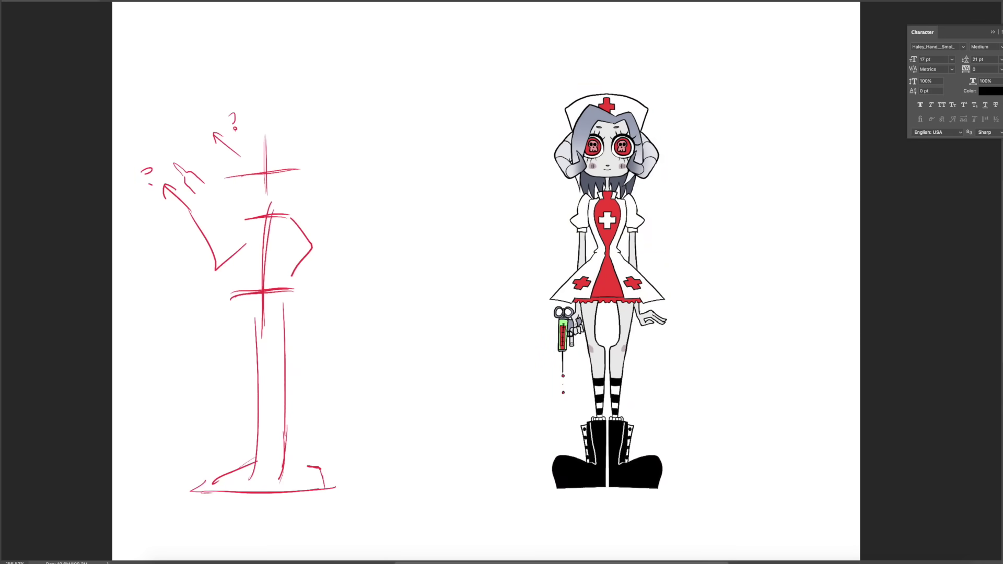
scroll(592, 245, up, 3)
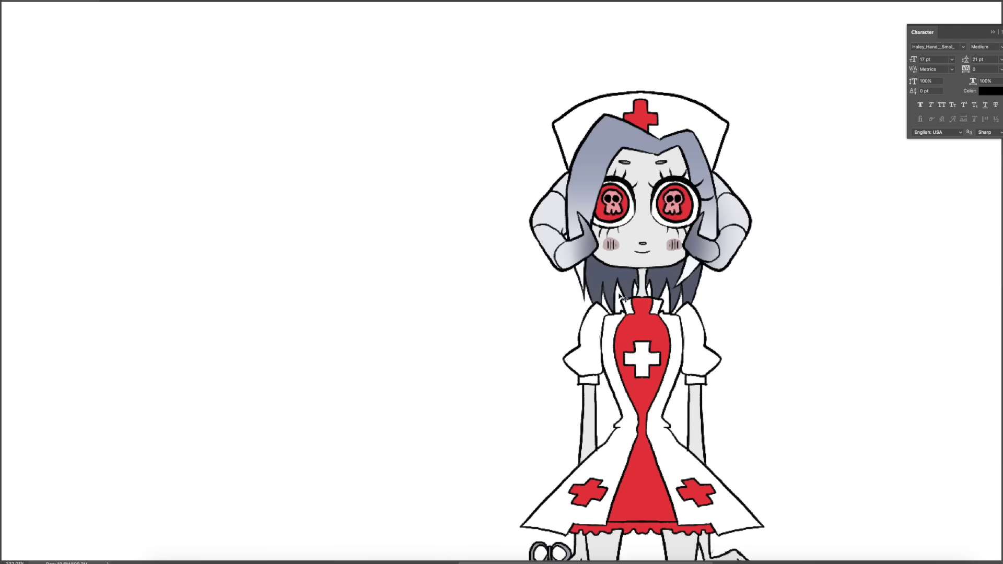
scroll(592, 245, down, 5)
scroll(514, 161, down, 3)
key(ctrl+0)
click(178, 1)
click(180, 77)
click(288, 100)
key(Return)
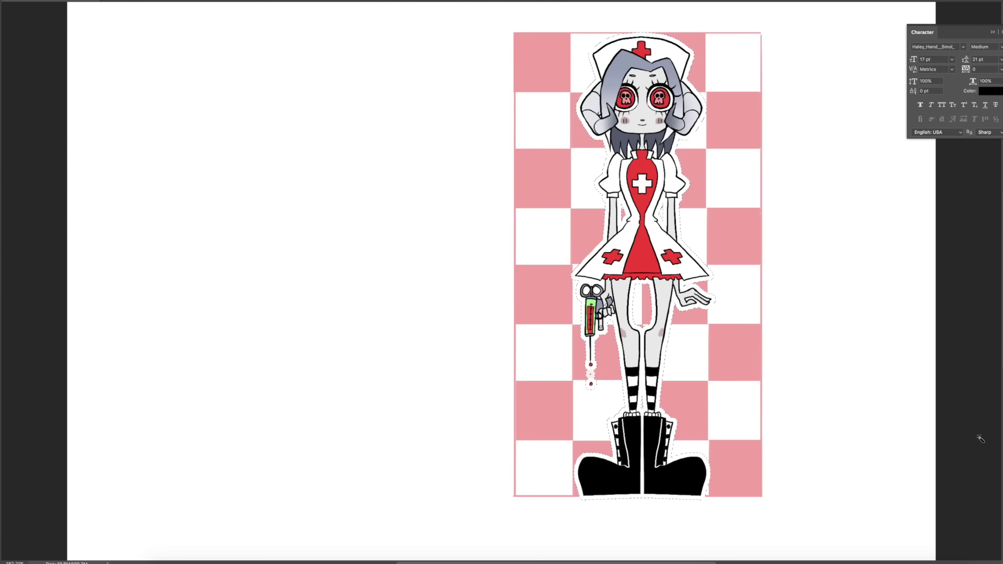